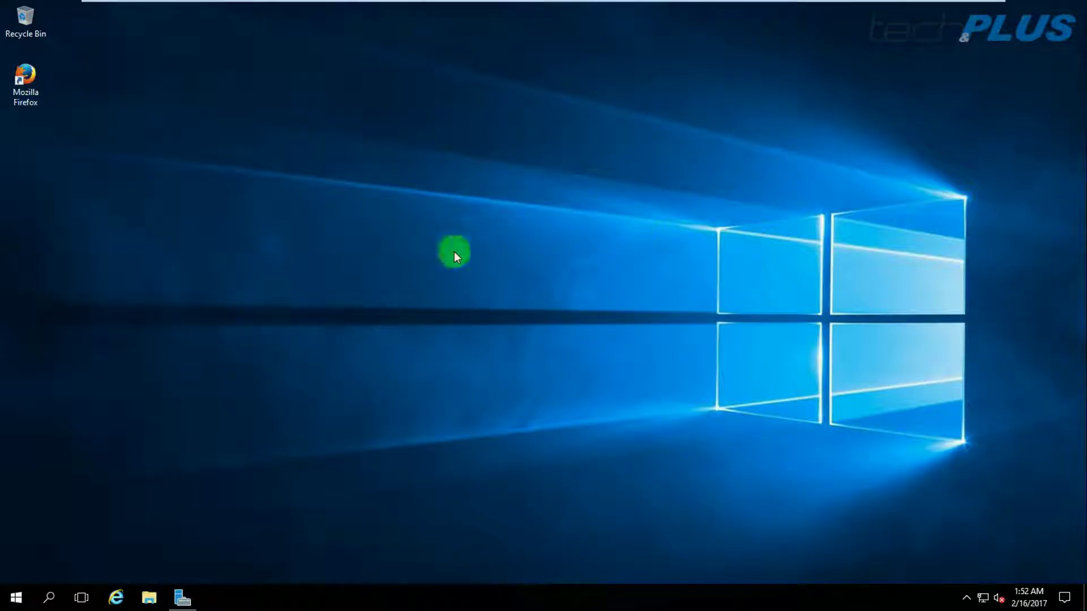
Launch Mozilla Firefox from its desktop icon.
double_click(27, 73)
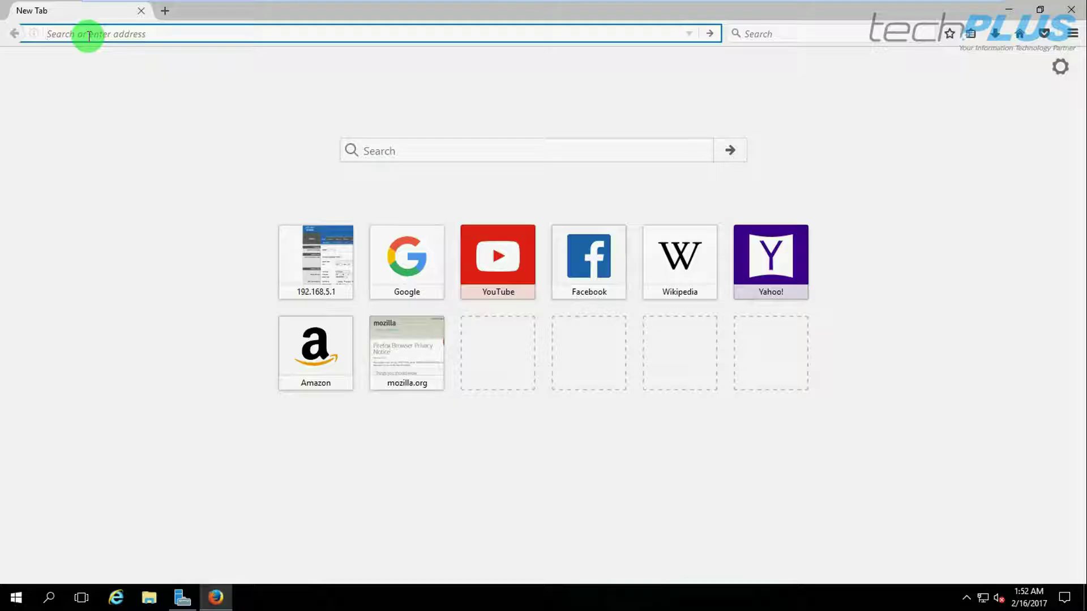
Browse to the router at 192.168.5.1 and sign in with the saved administrator login.
text(192.16)
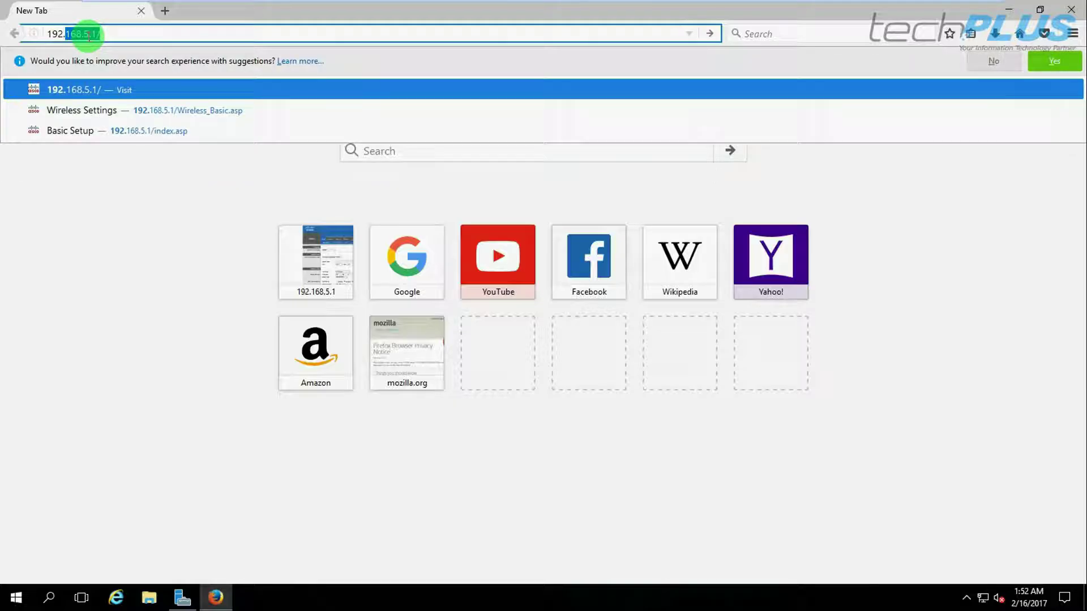
text(8.5.)
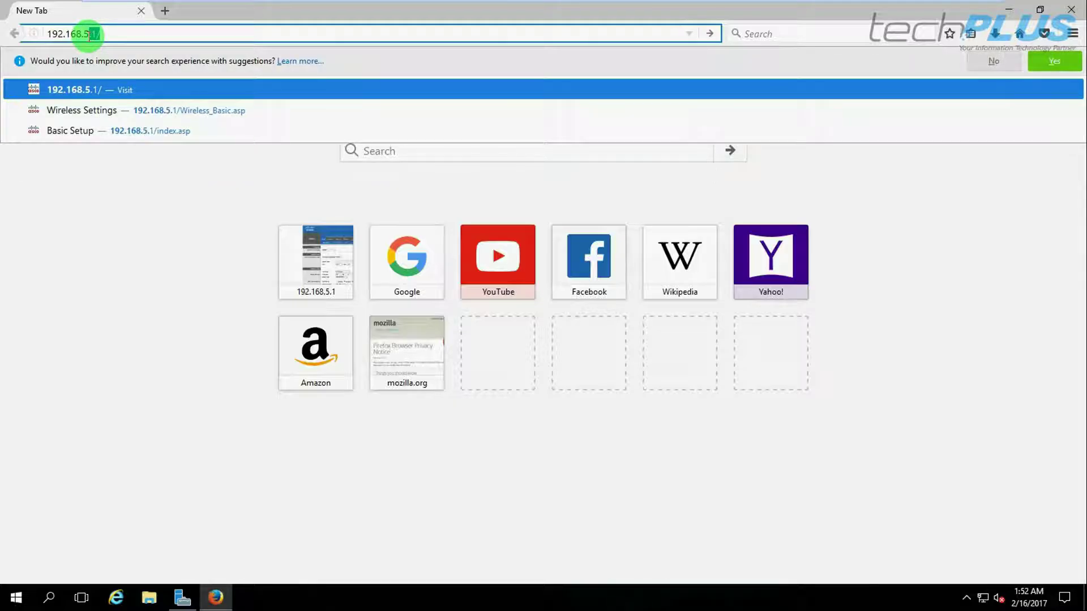
key(Return)
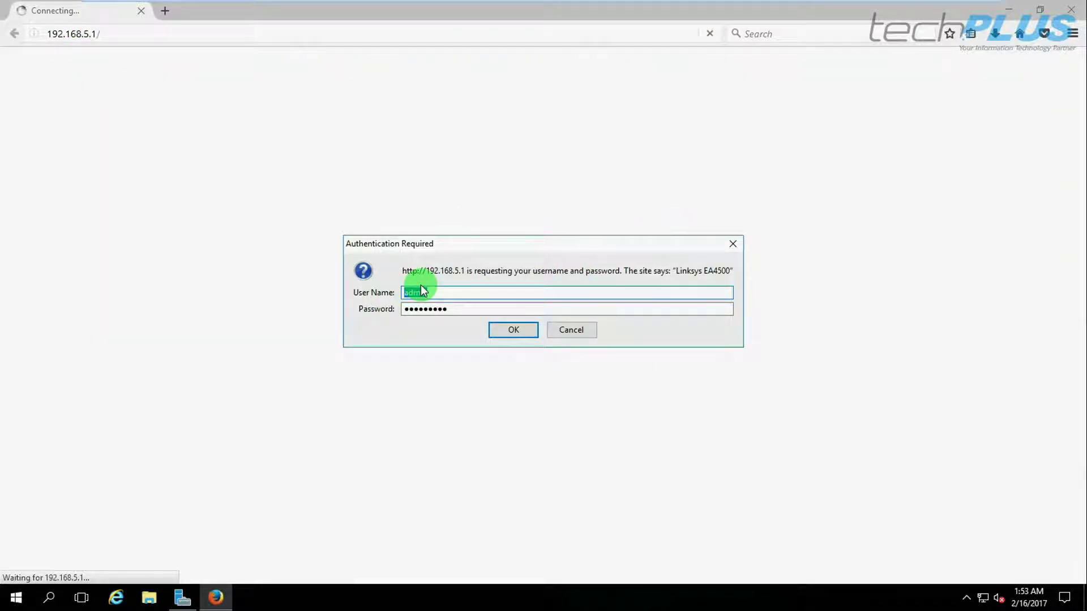
click(507, 331)
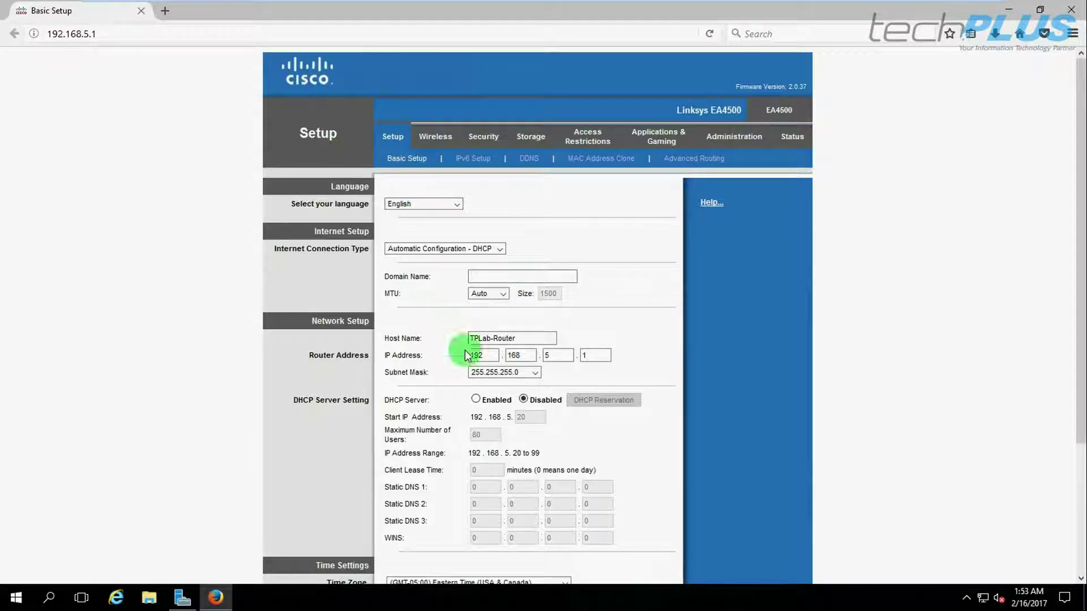
Check Basic Setup shows router IP 192.168.5.1 with DHCP Server disabled, then minimize Firefox.
scroll(524, 350, down, 1)
scroll(525, 351, down, 4)
double_click(487, 200)
click(587, 201)
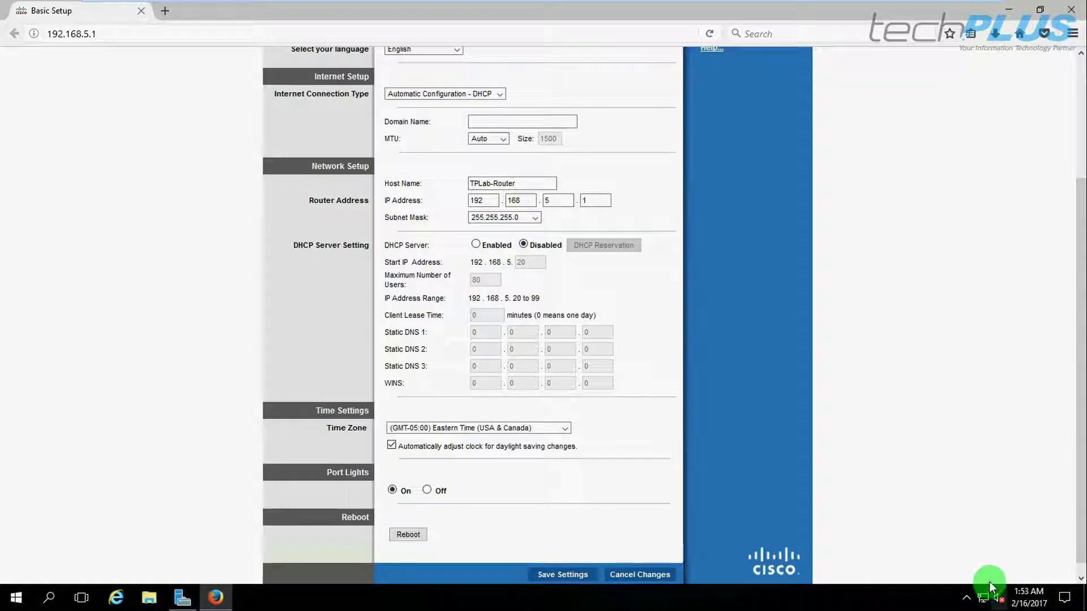
mouse_move(991, 593)
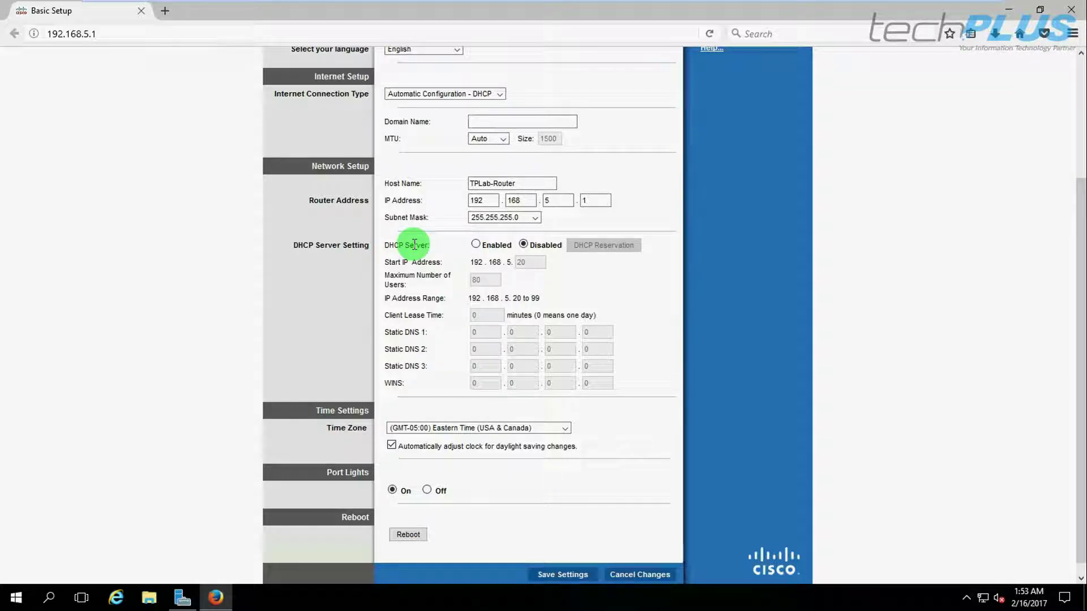
scroll(414, 244, up, 3)
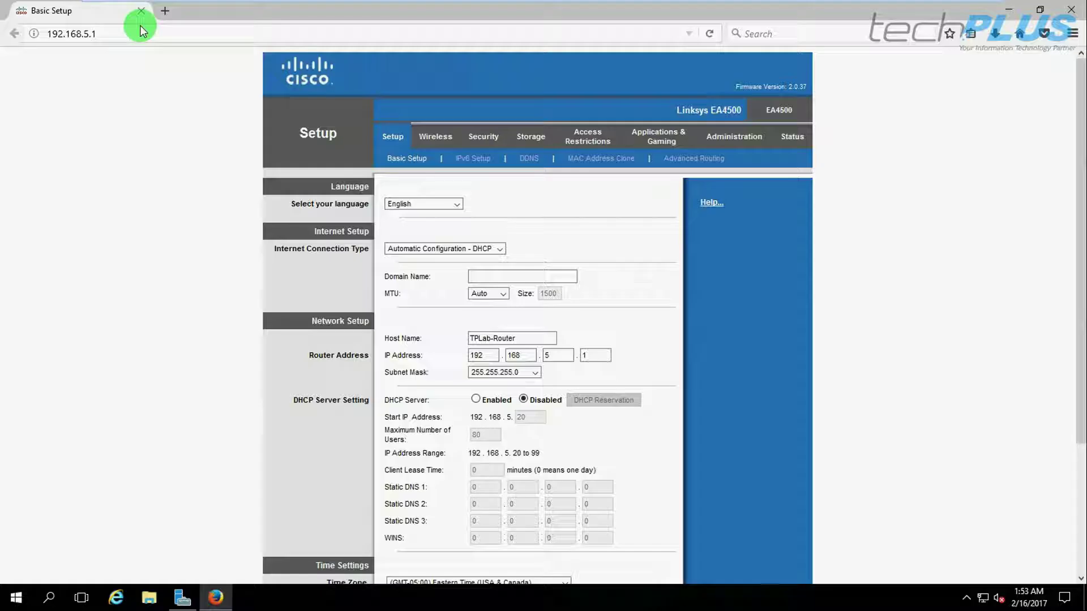
click(1007, 9)
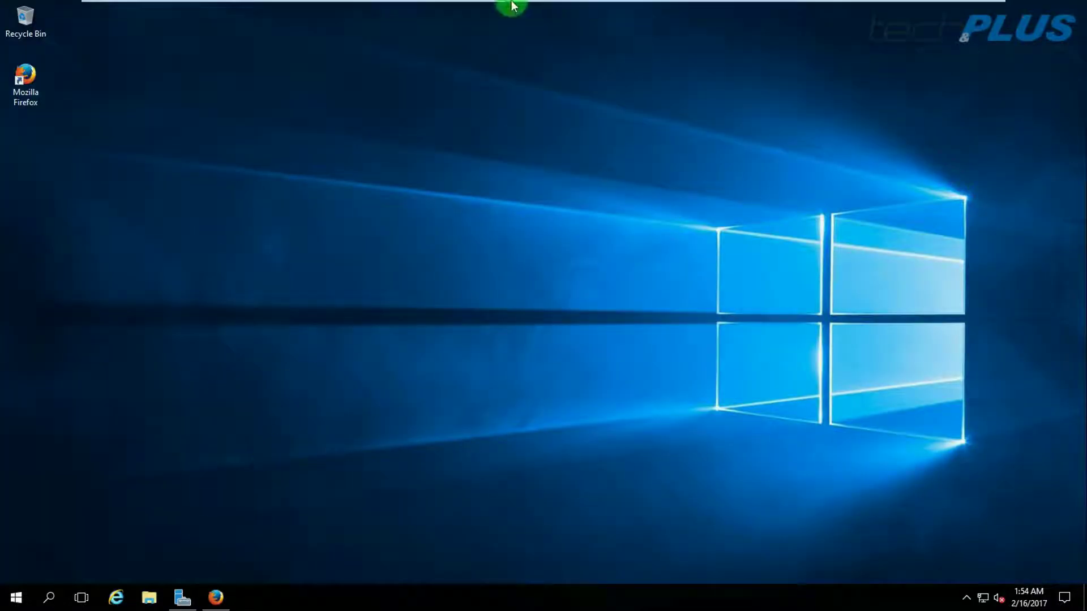
Leave full screen and open the Virtual Network Editor with administrator rights via Change Settings.
mouse_move(512, 6)
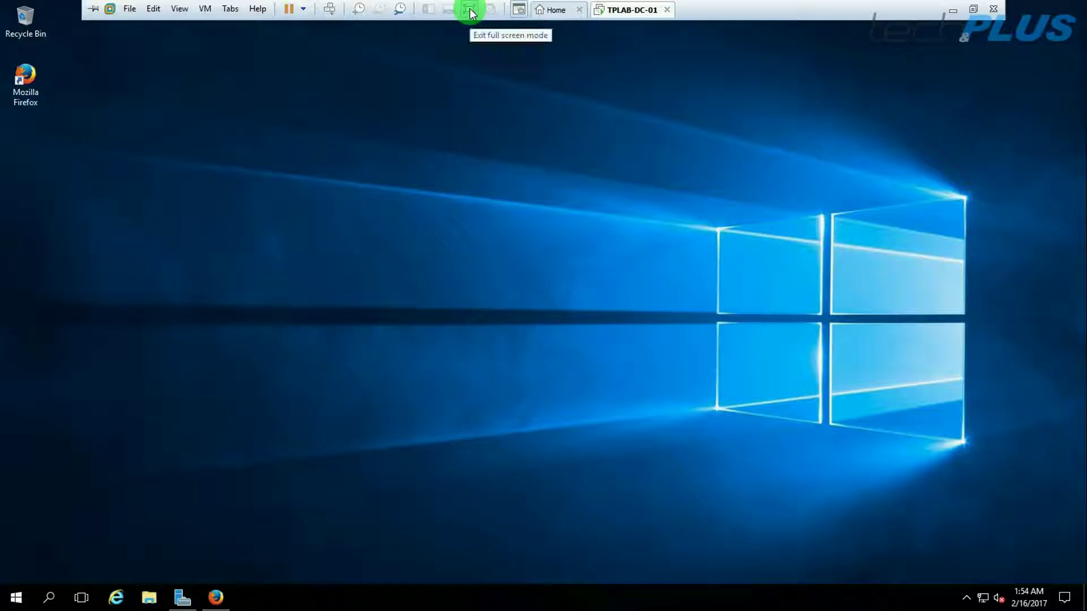
click(469, 10)
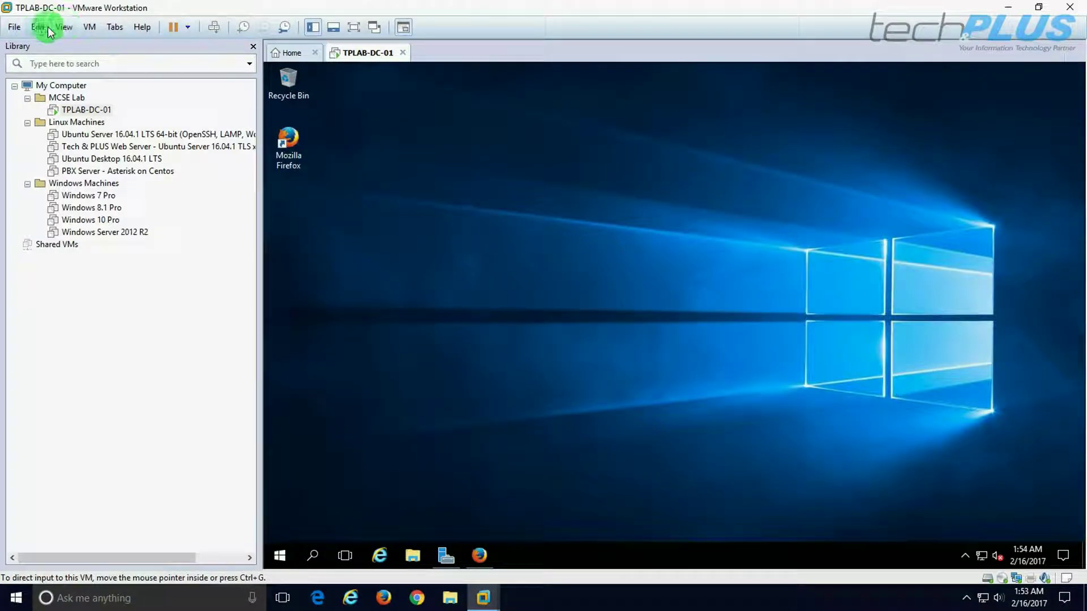
click(41, 26)
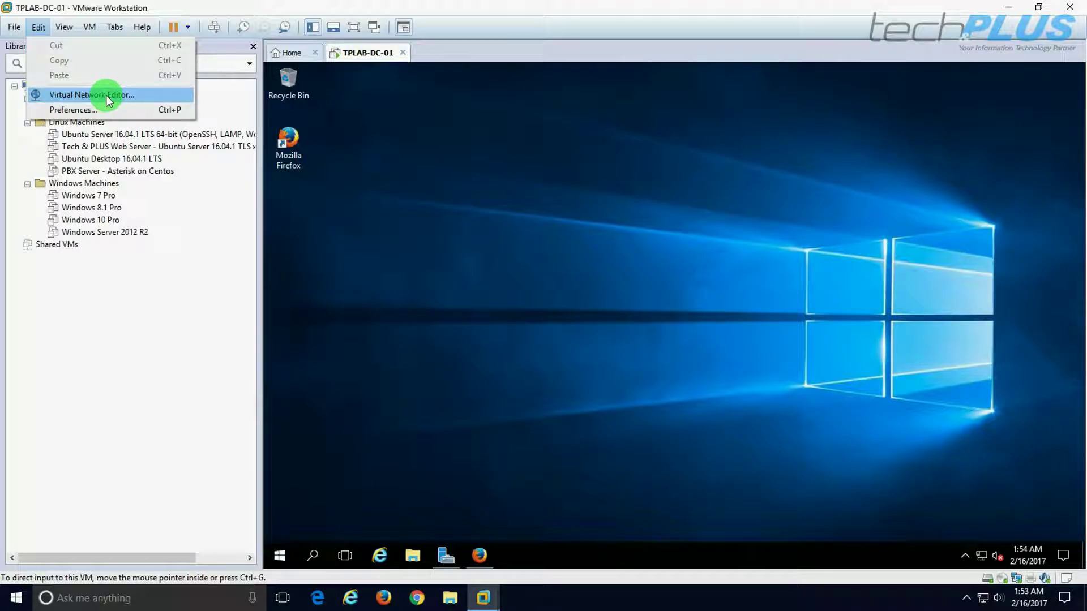
click(102, 95)
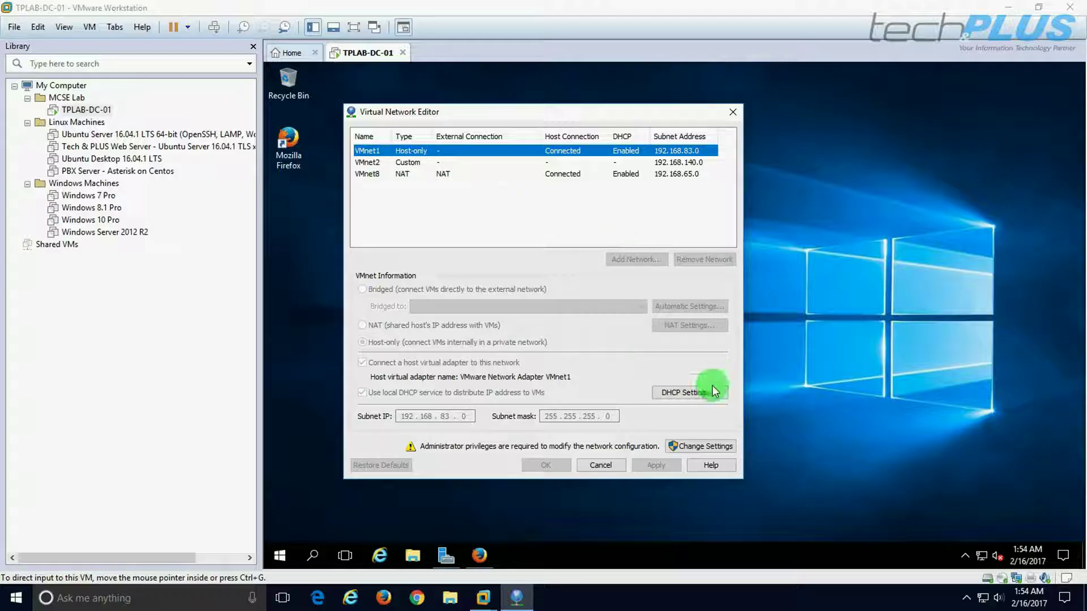
click(714, 447)
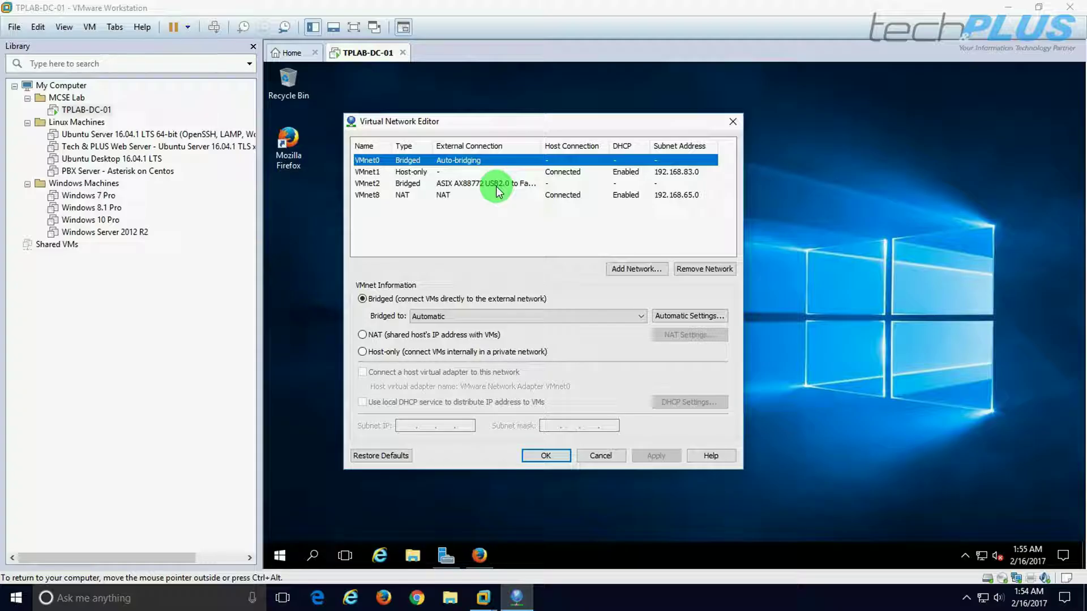
Begin adding a VMnet3 network, then cancel without adding it.
click(368, 184)
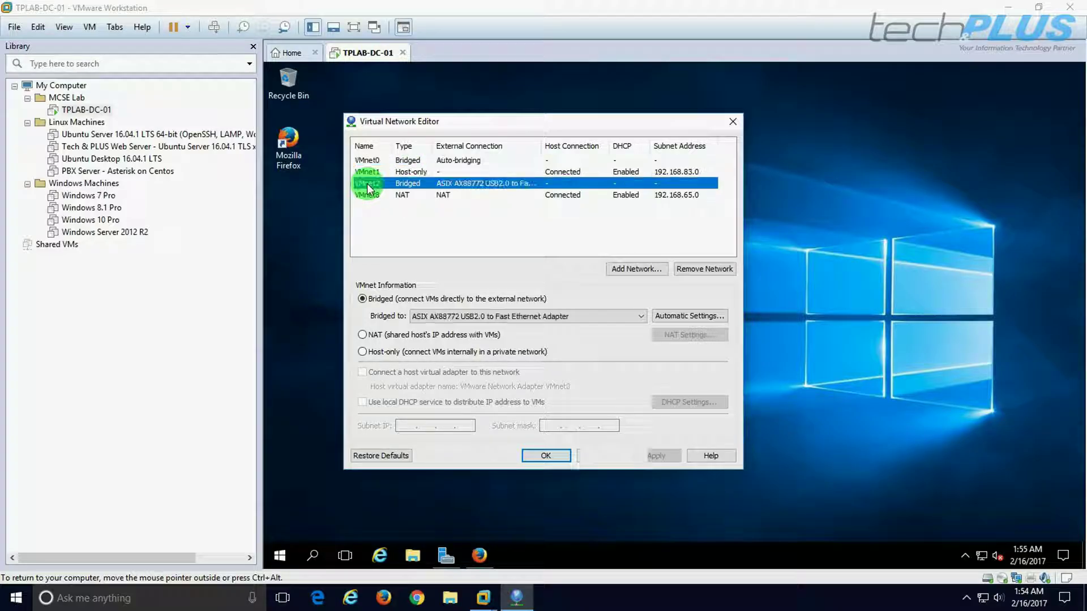
click(627, 269)
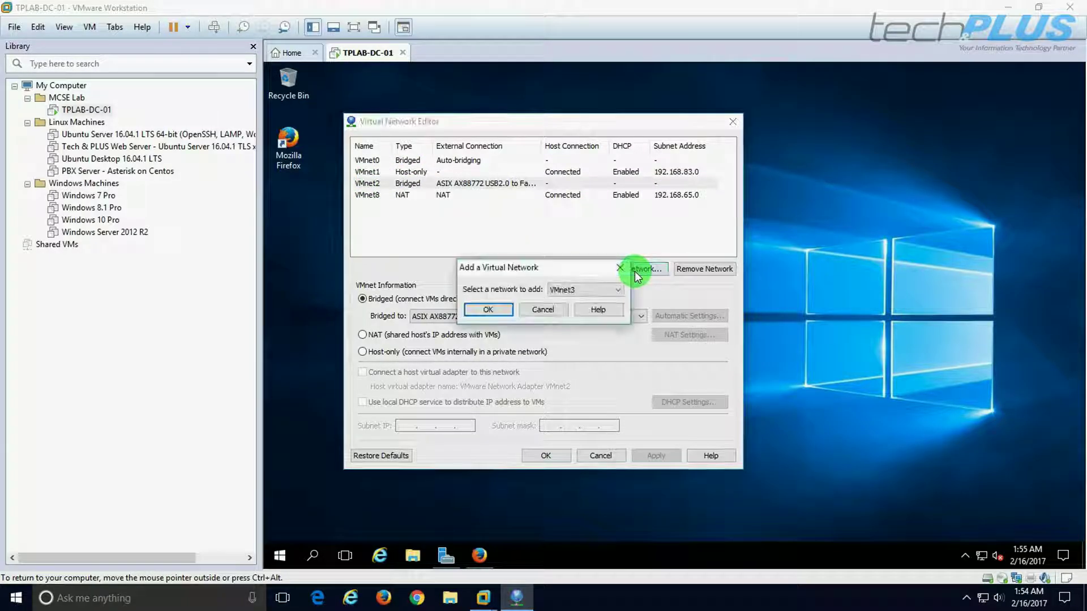
click(582, 285)
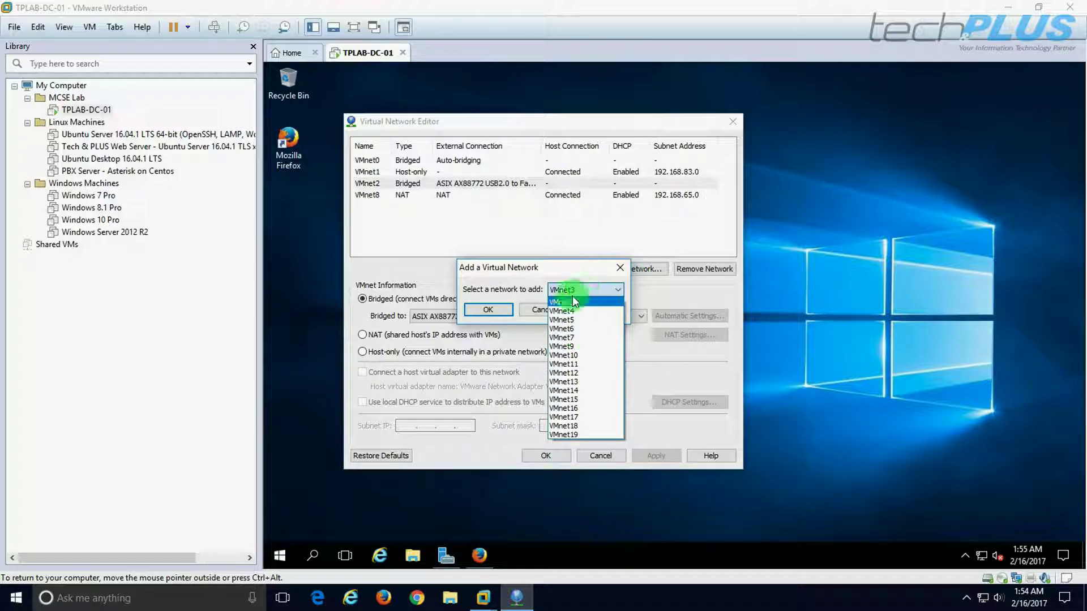
click(540, 276)
click(489, 311)
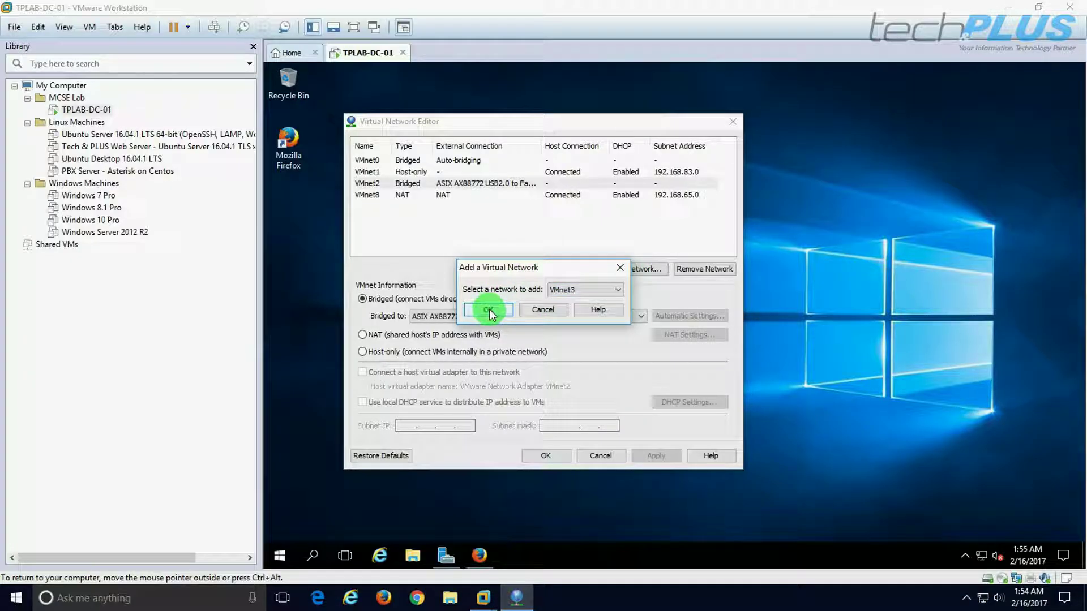
click(550, 309)
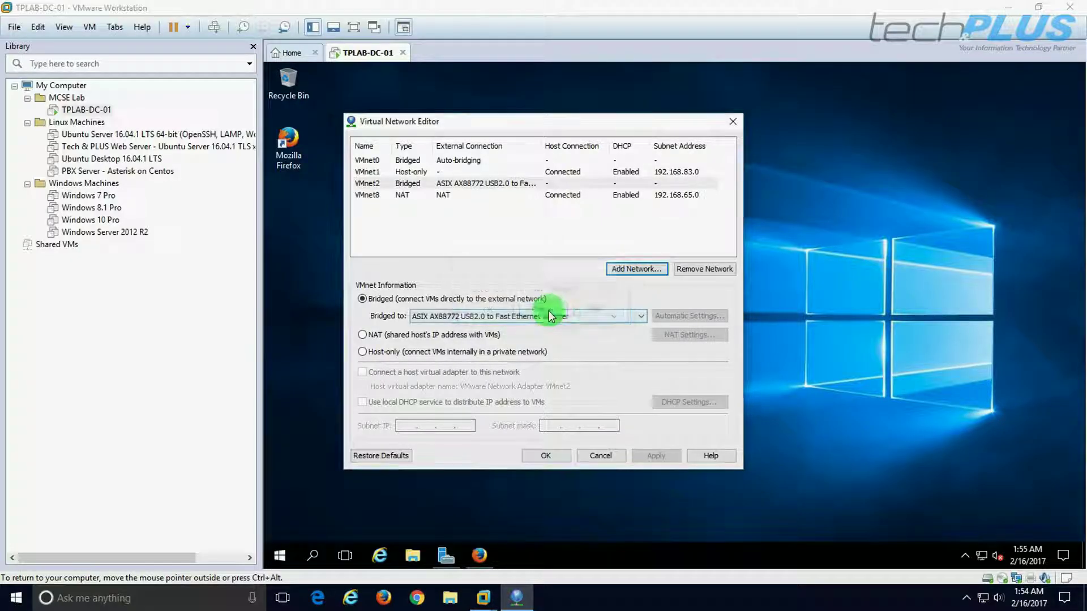
Bridge VMnet2 to the ASIX AX88772 USB adapter and save the network settings.
click(362, 184)
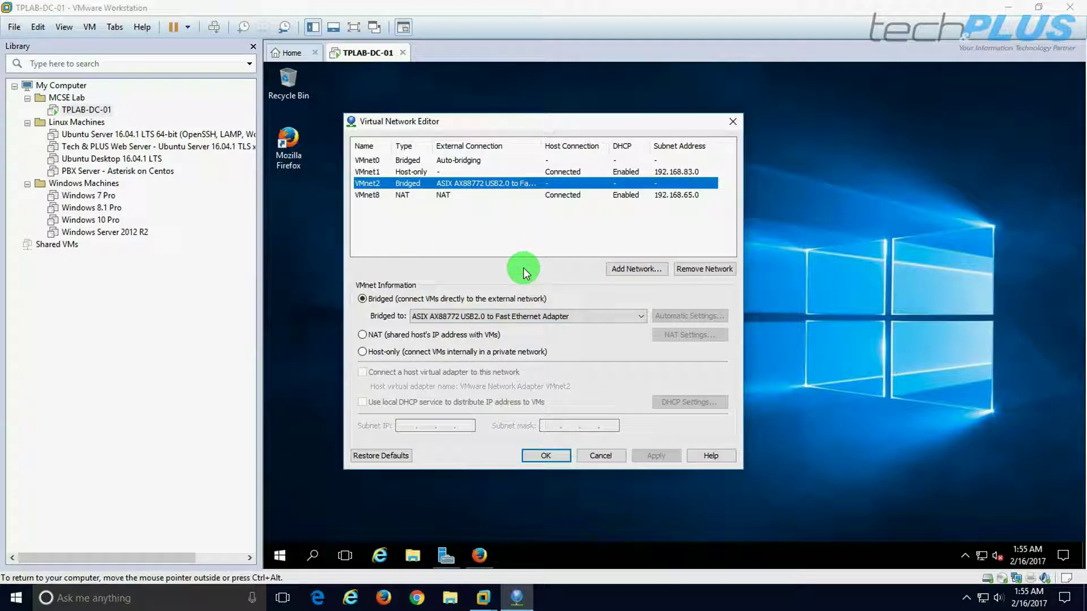
click(491, 318)
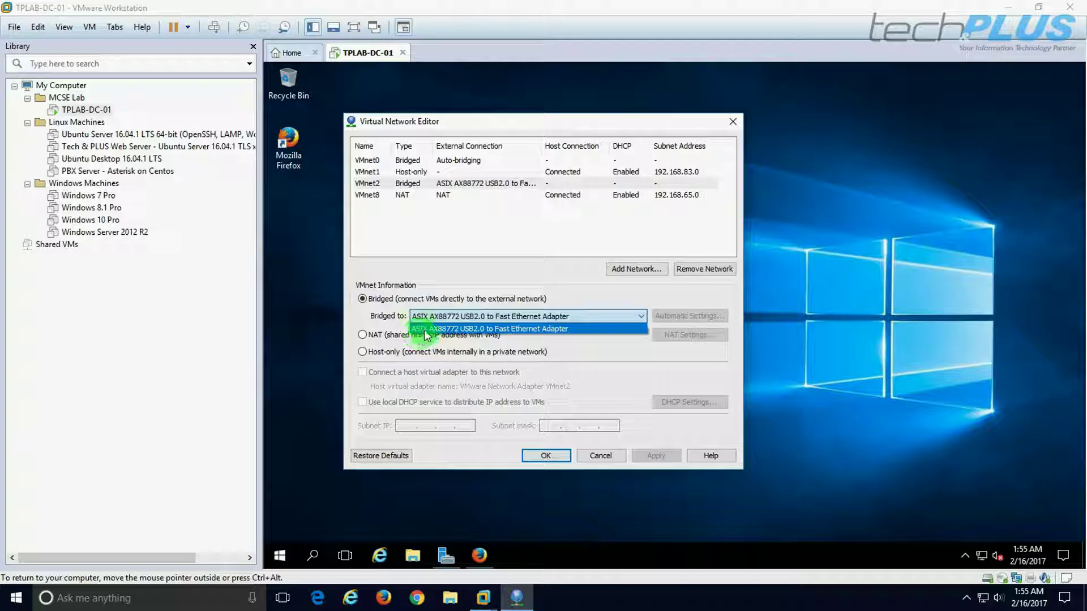
click(446, 330)
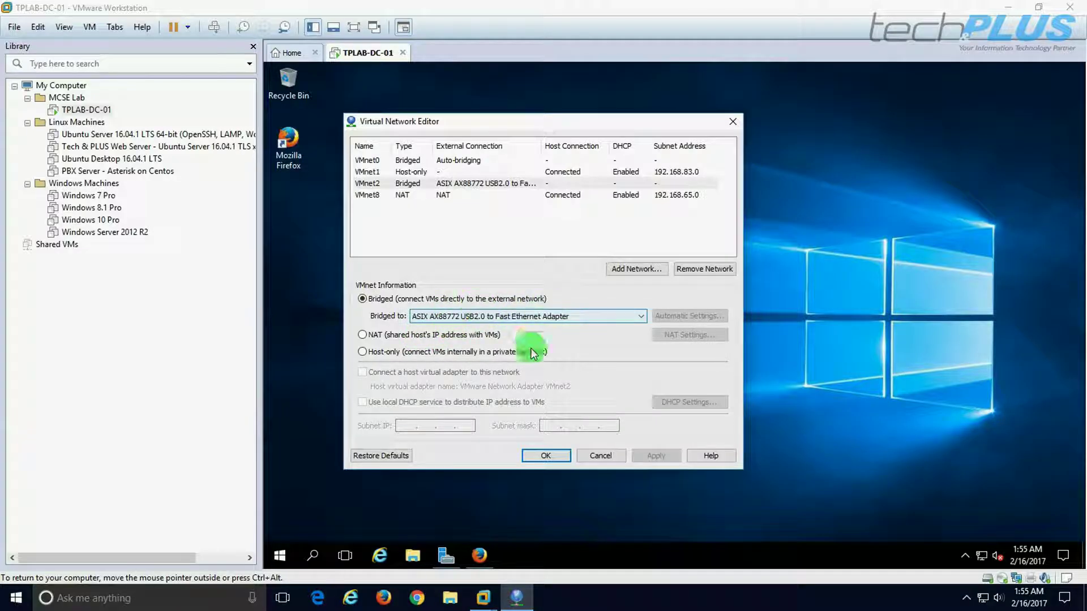
click(545, 454)
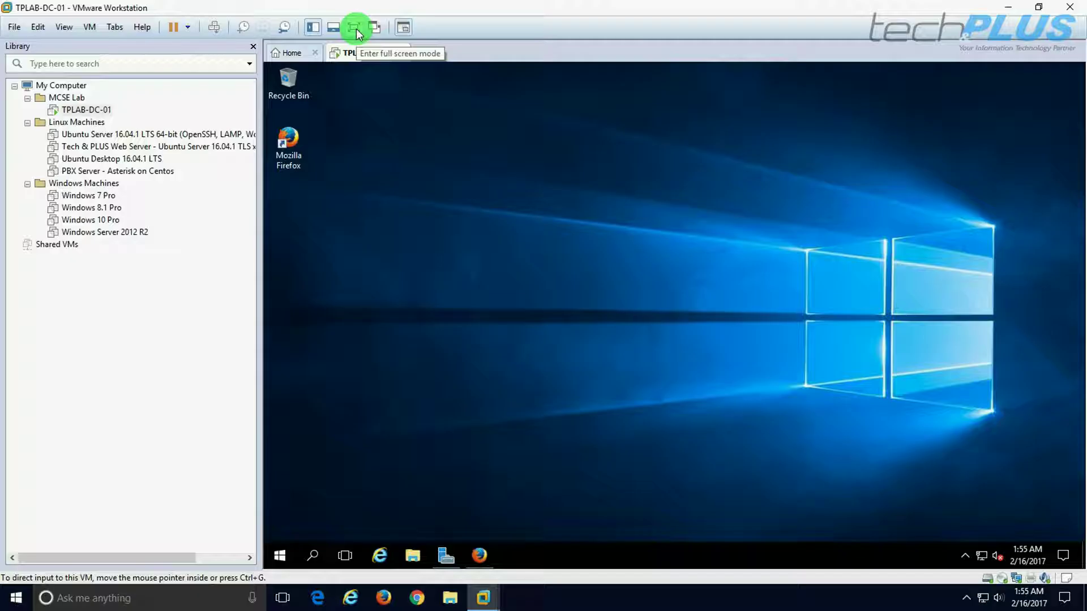
Confirm TPLAB-DC-01's network adapter uses Custom VMnet2, save, and return to full screen.
right_click(78, 109)
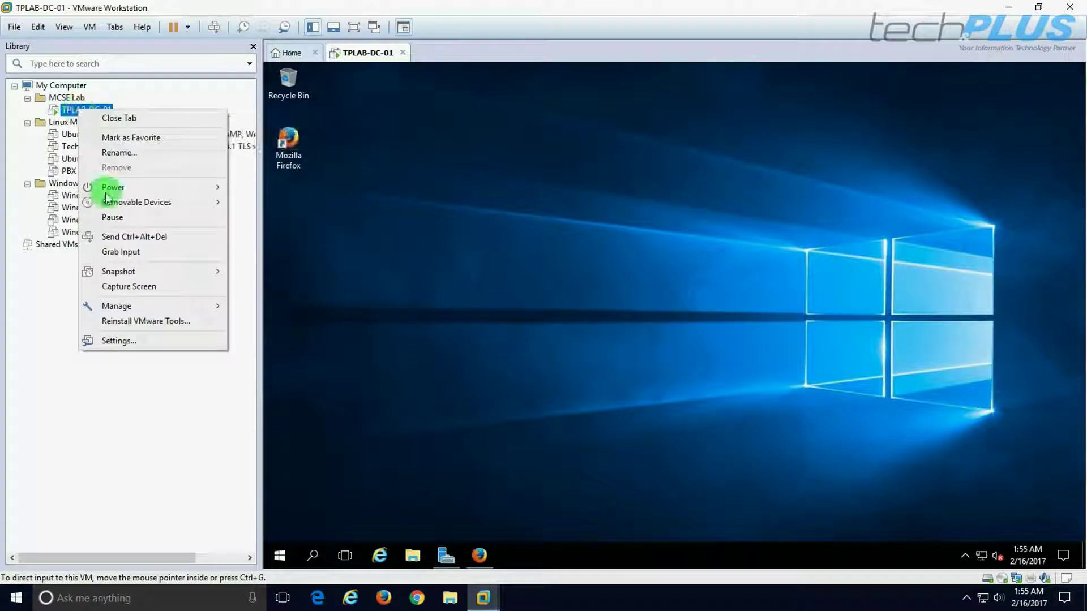
click(117, 340)
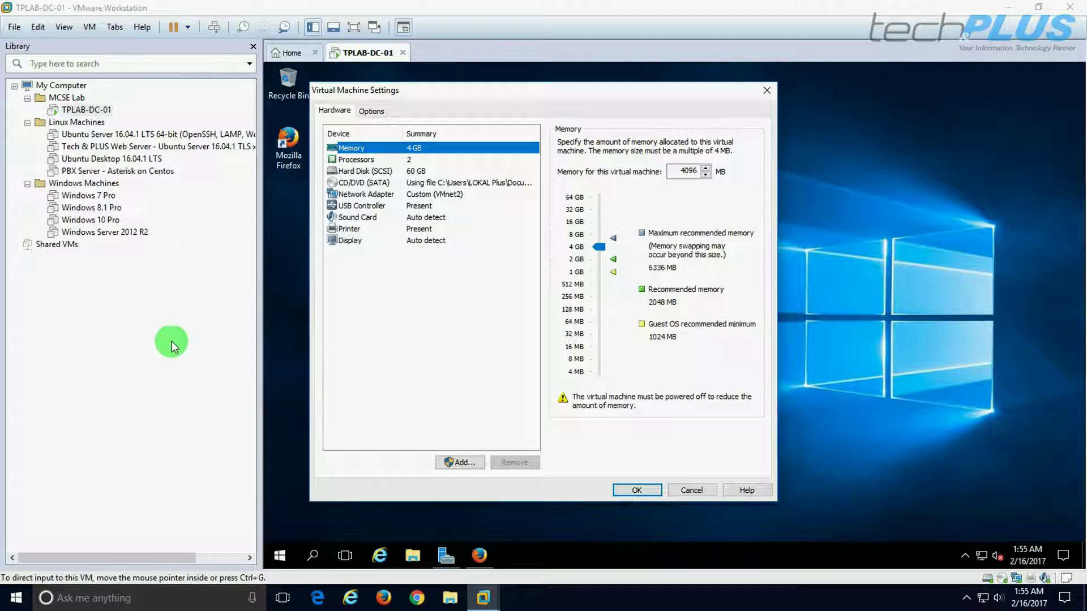
click(355, 195)
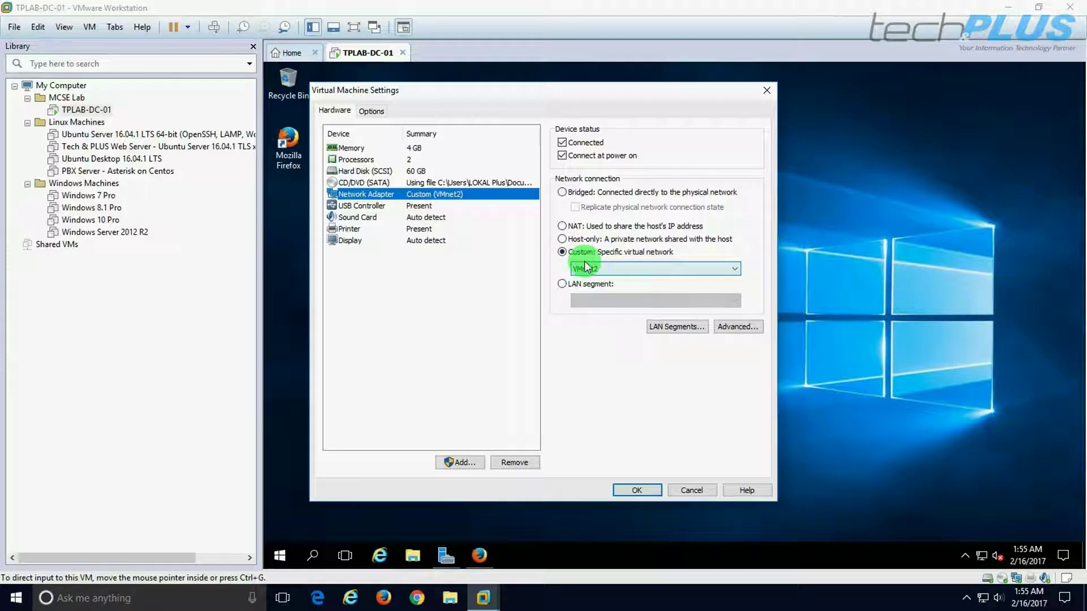
click(680, 269)
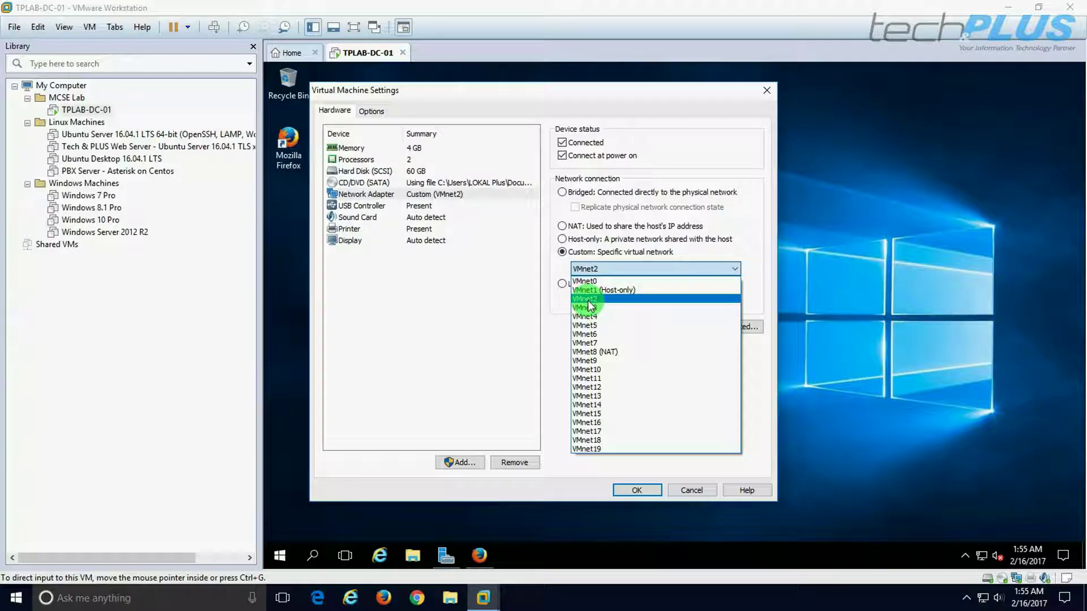
click(588, 300)
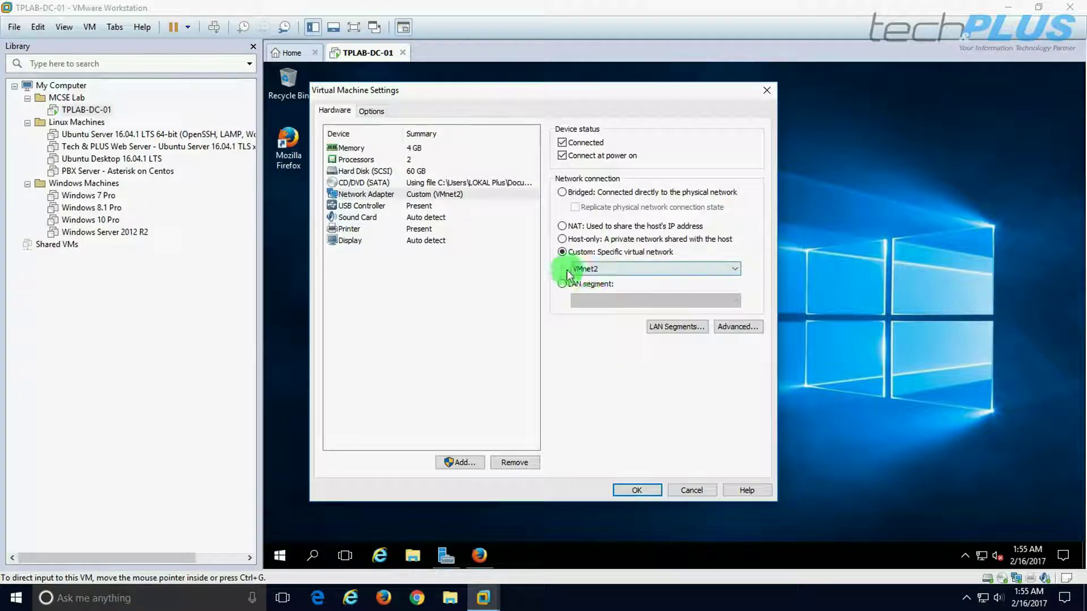
click(632, 491)
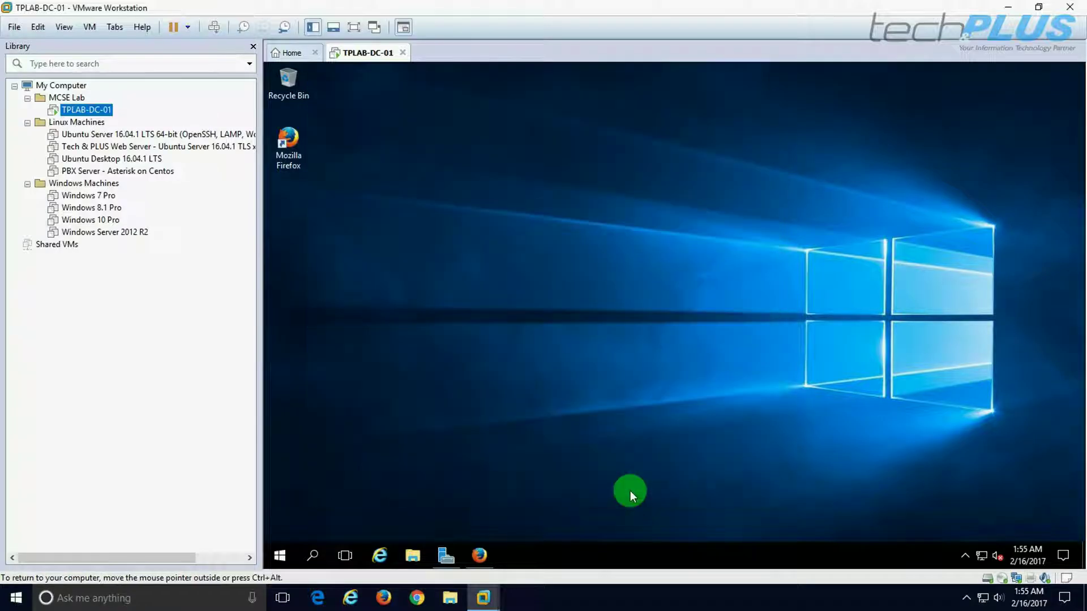
mouse_move(982, 561)
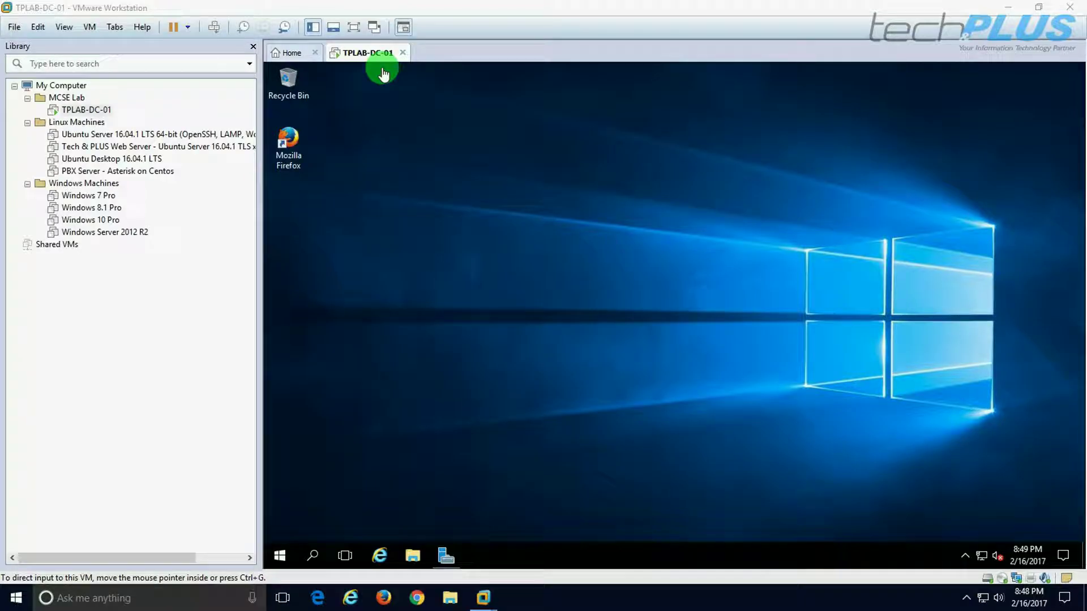
click(354, 27)
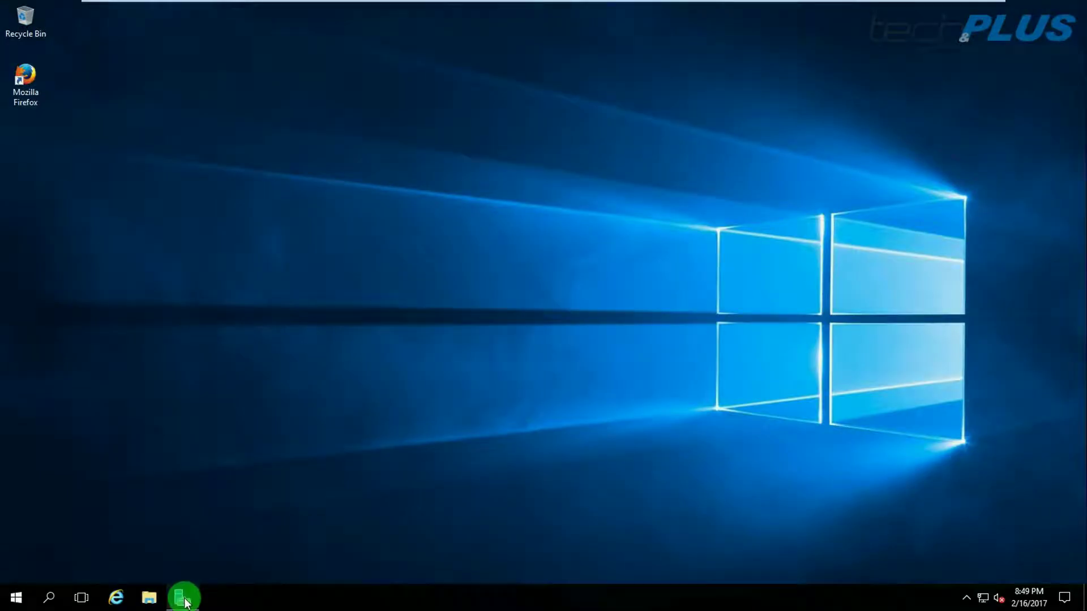
Start a role-based Add Roles and Features install targeting TPLAB-DC-01.
click(183, 598)
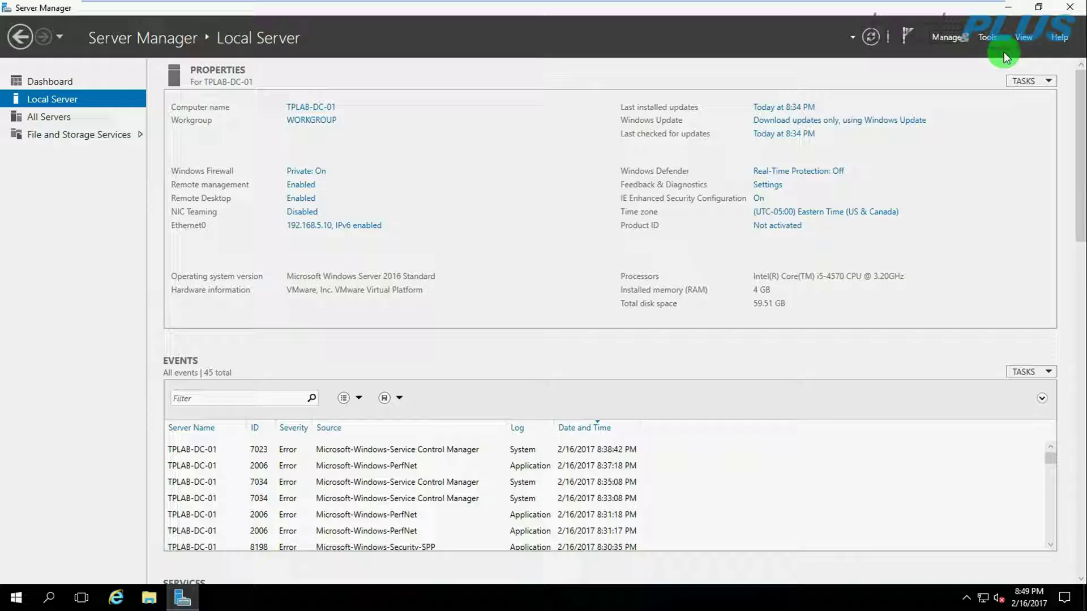
click(951, 37)
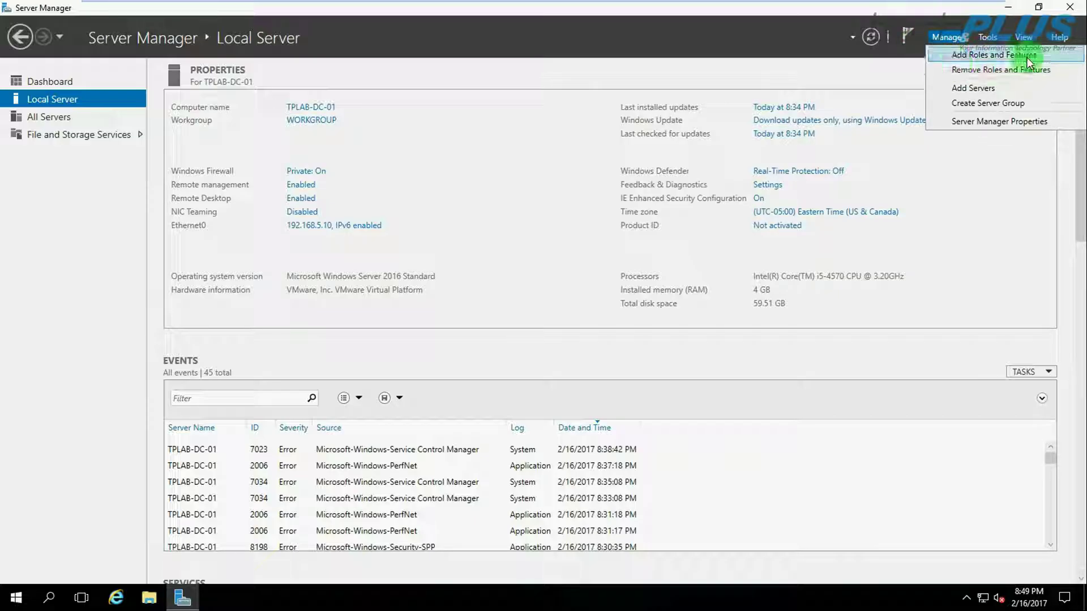
click(996, 55)
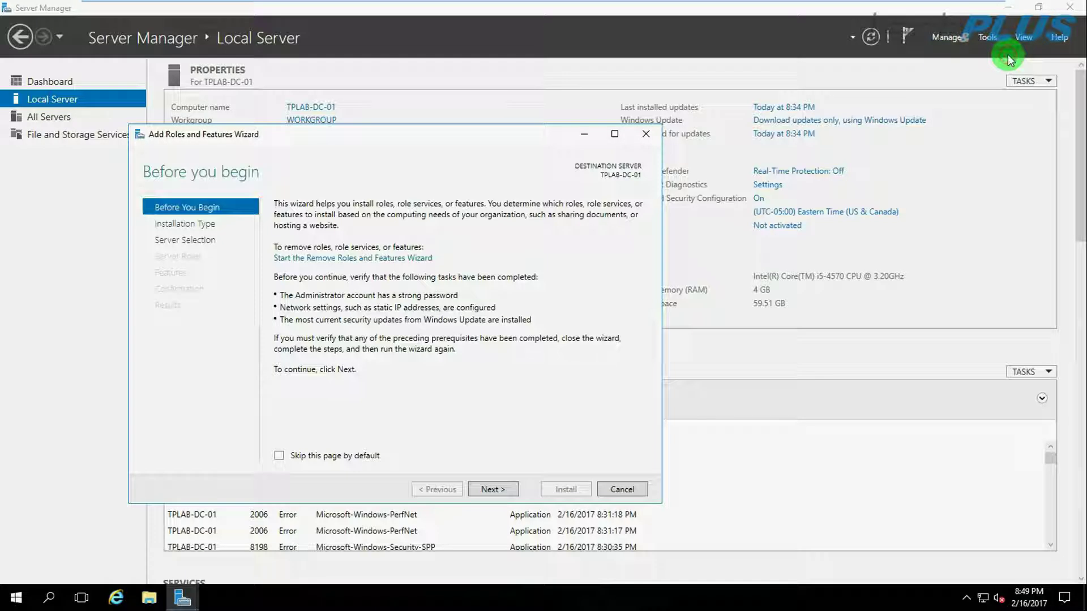
click(490, 490)
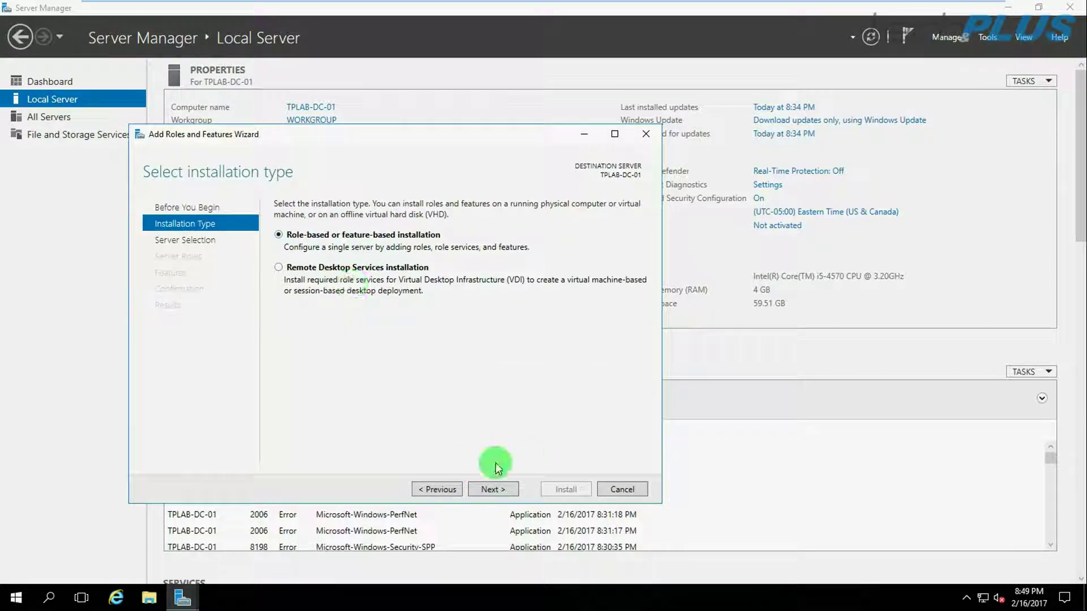
click(493, 490)
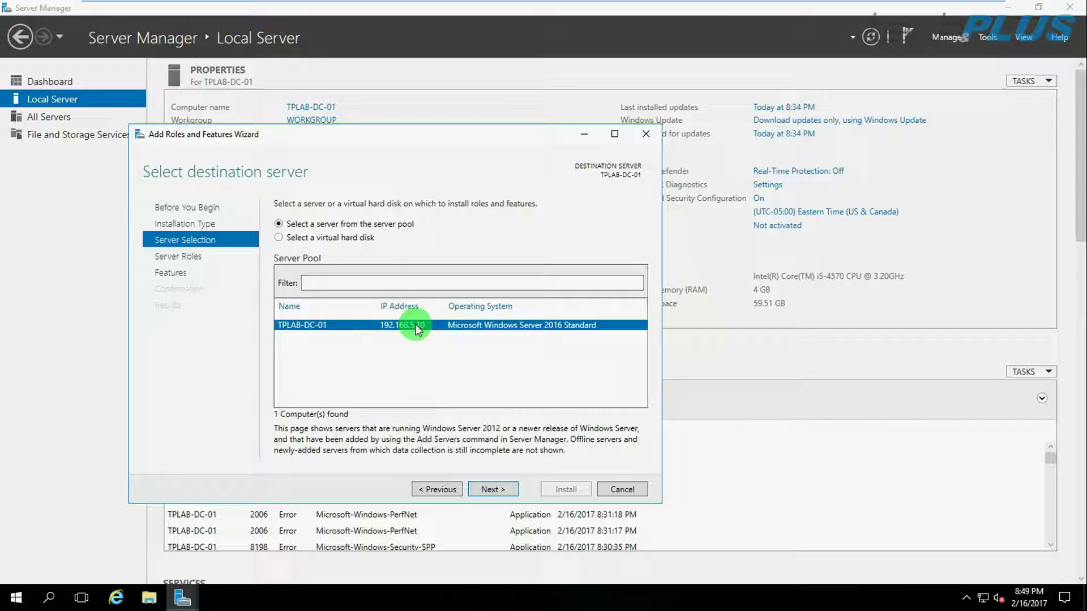
click(490, 489)
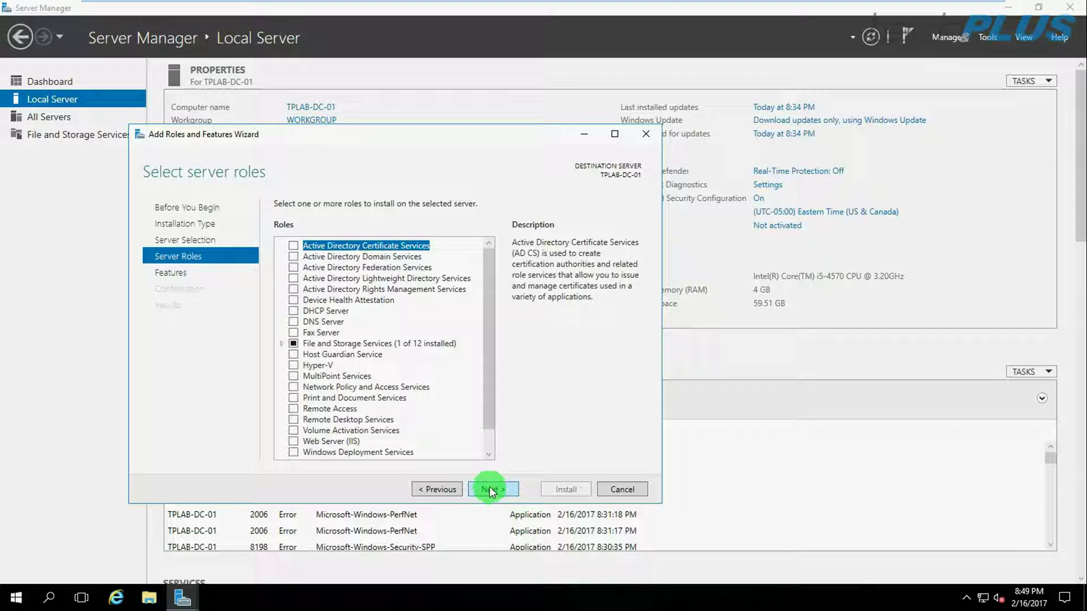
Select Active Directory Domain Services with its management features and install.
click(294, 256)
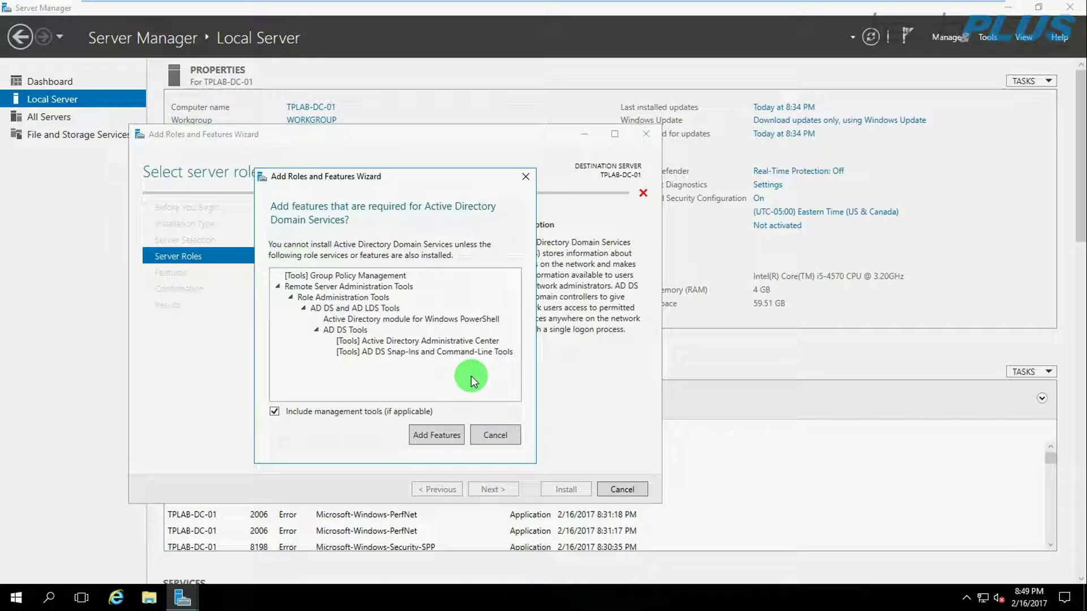
click(435, 435)
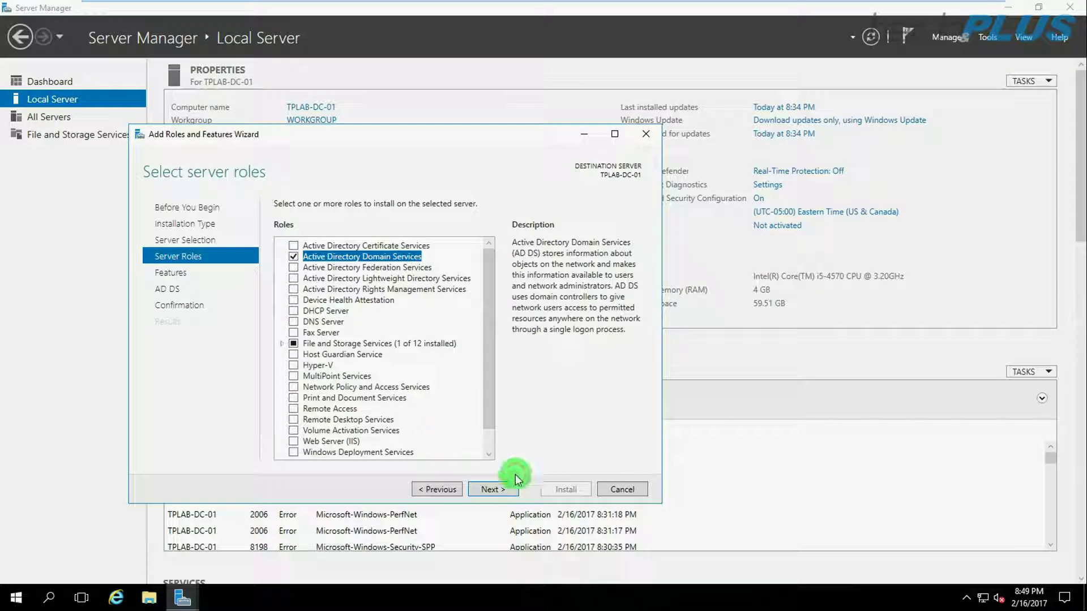
click(491, 489)
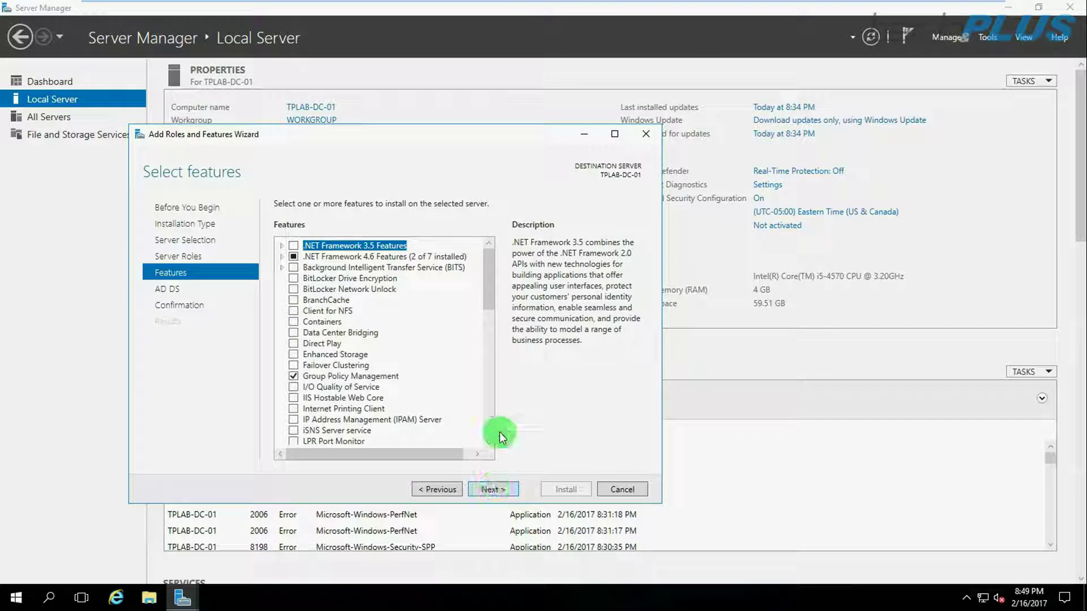
click(491, 489)
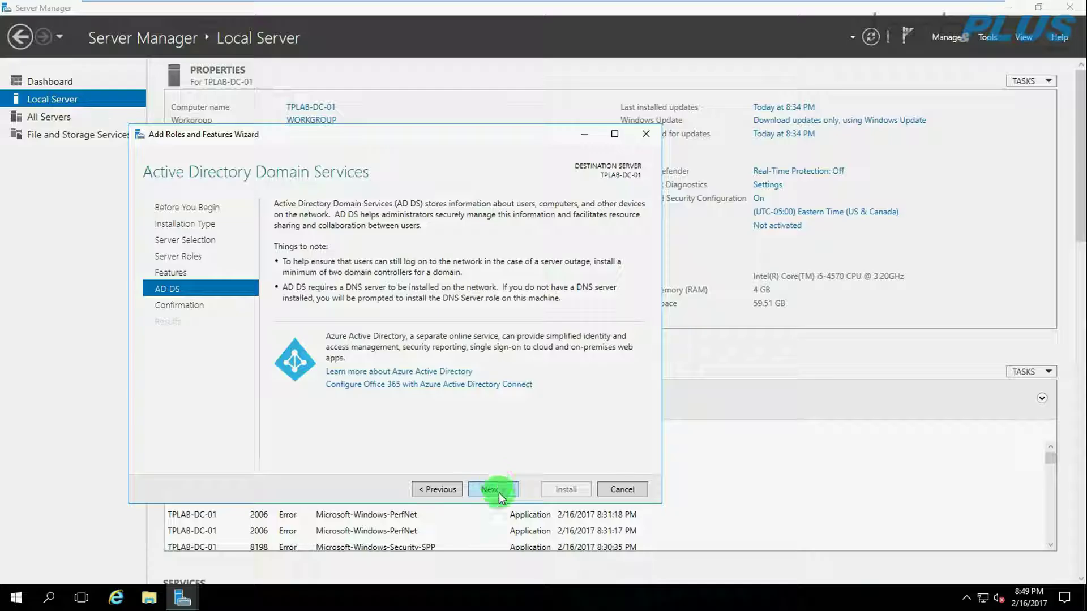
click(498, 491)
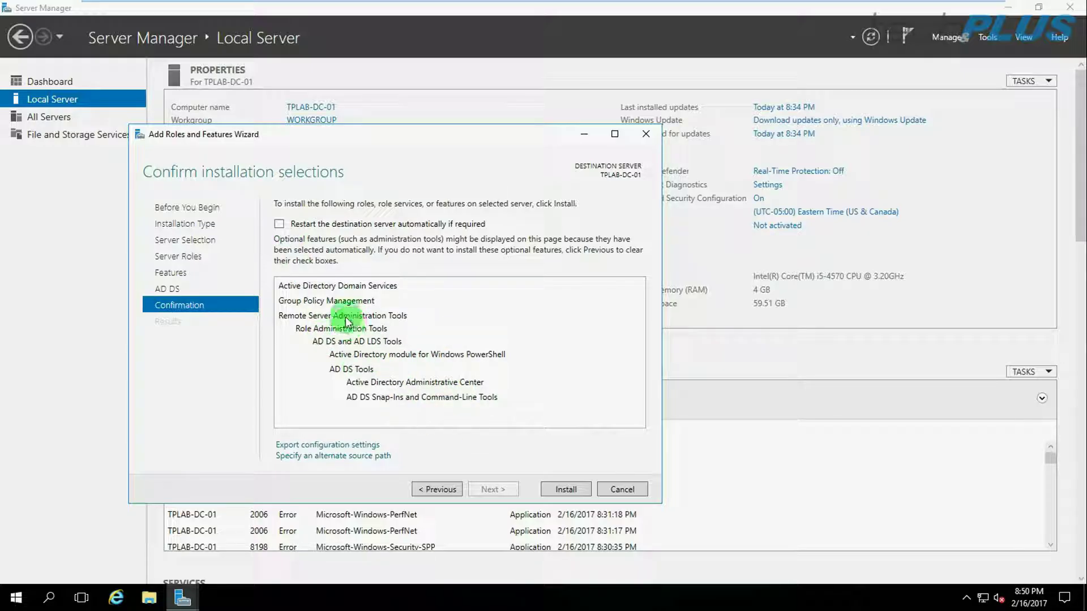
click(566, 489)
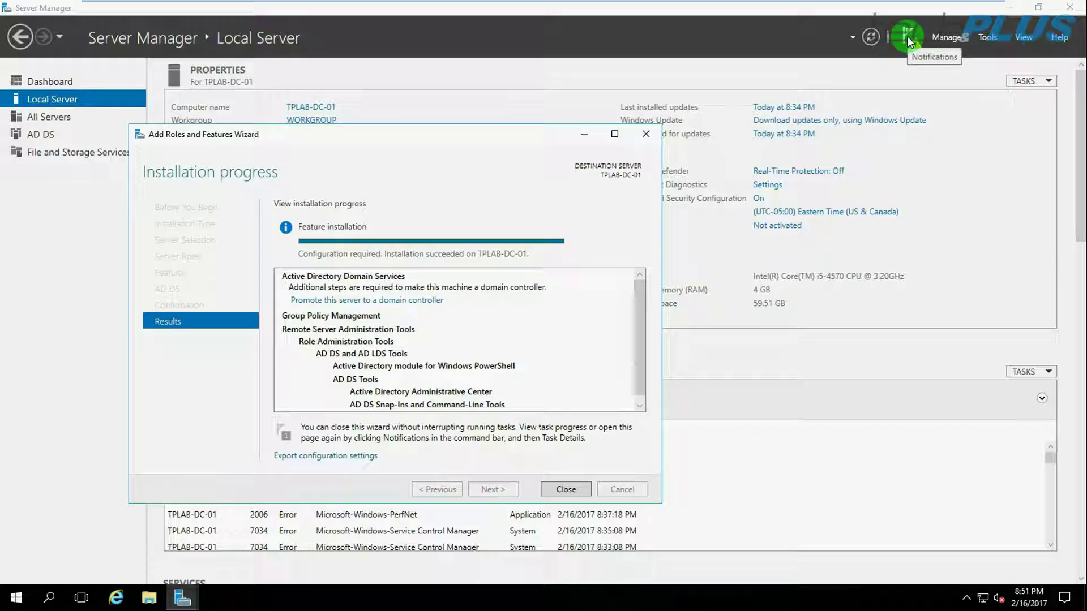
Close the install wizard and choose 'Promote this server to a domain controller' from Notifications.
click(555, 495)
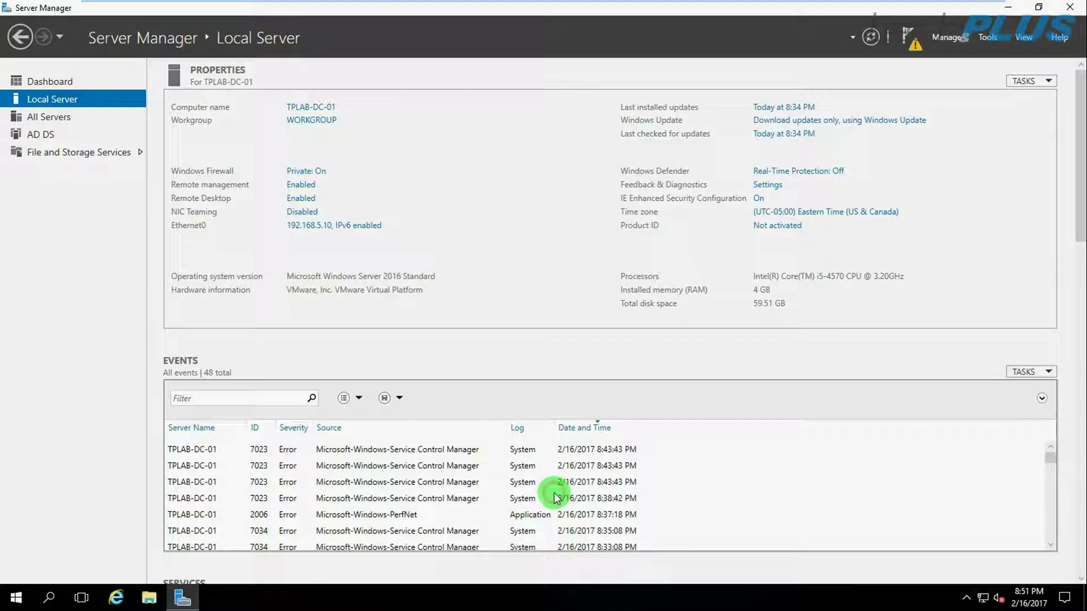
click(909, 36)
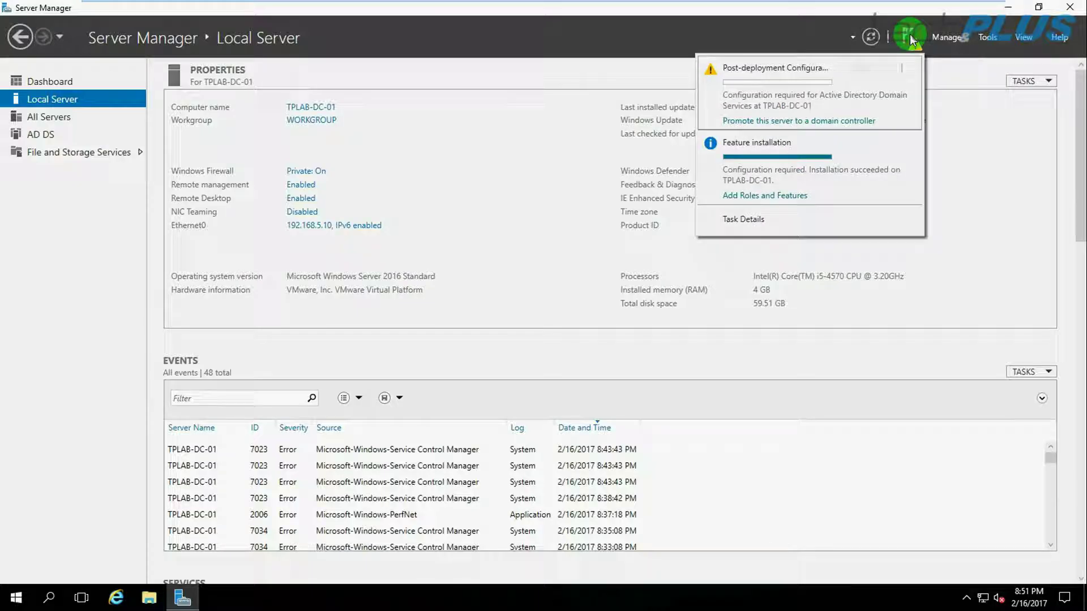
click(798, 124)
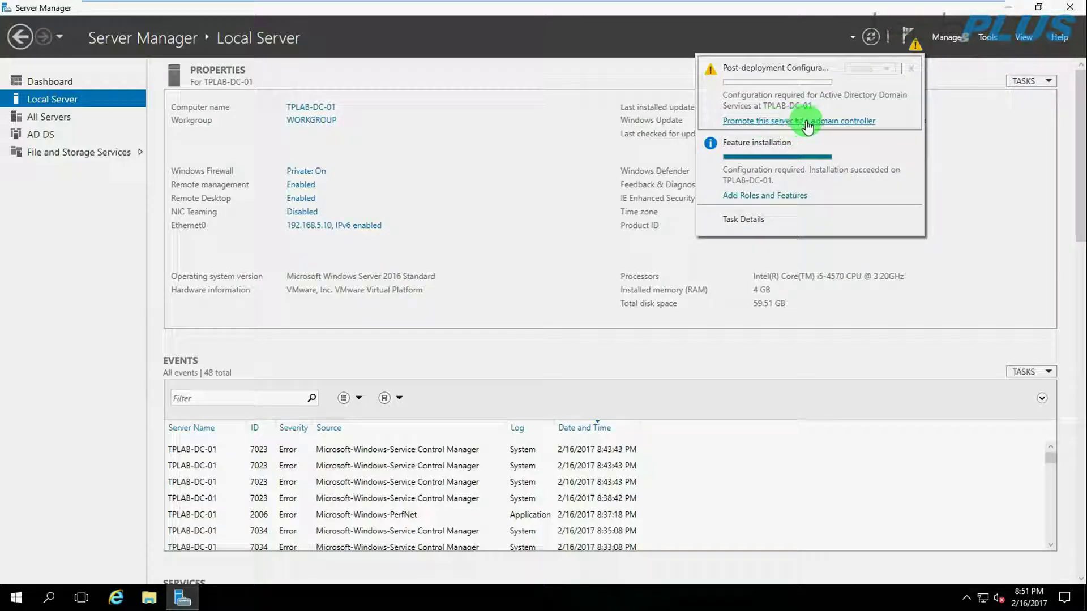
click(821, 131)
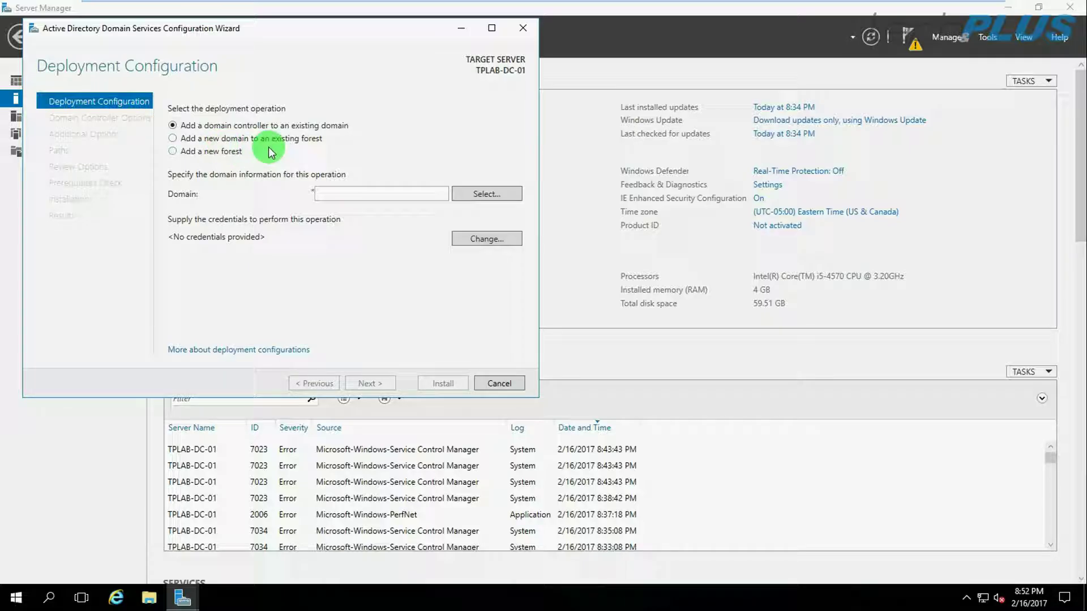
Choose 'Add a new forest' with root domain name tplab.com and continue.
click(172, 152)
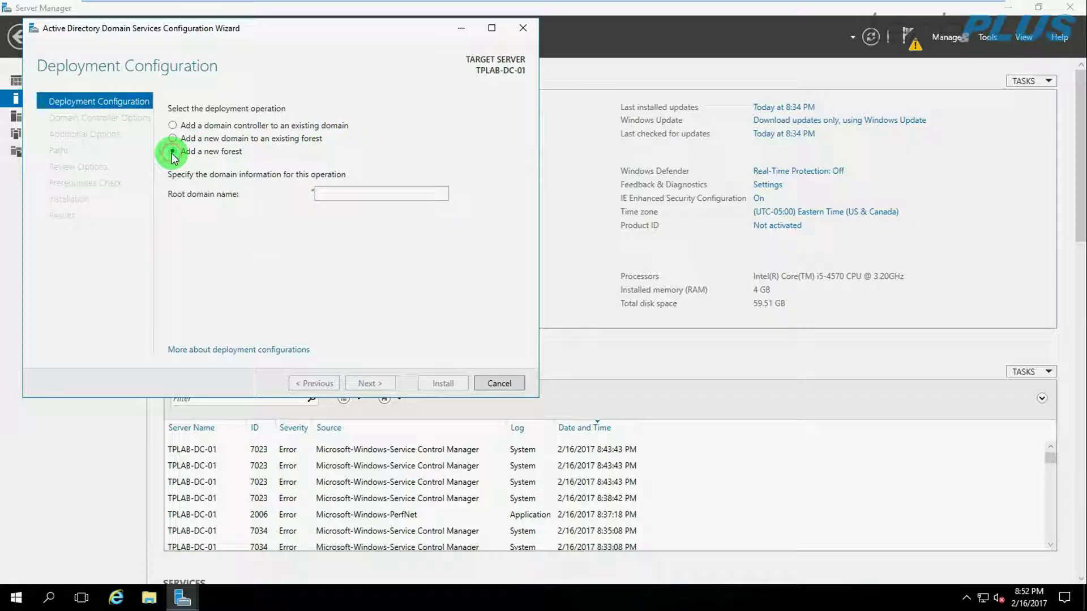
click(343, 197)
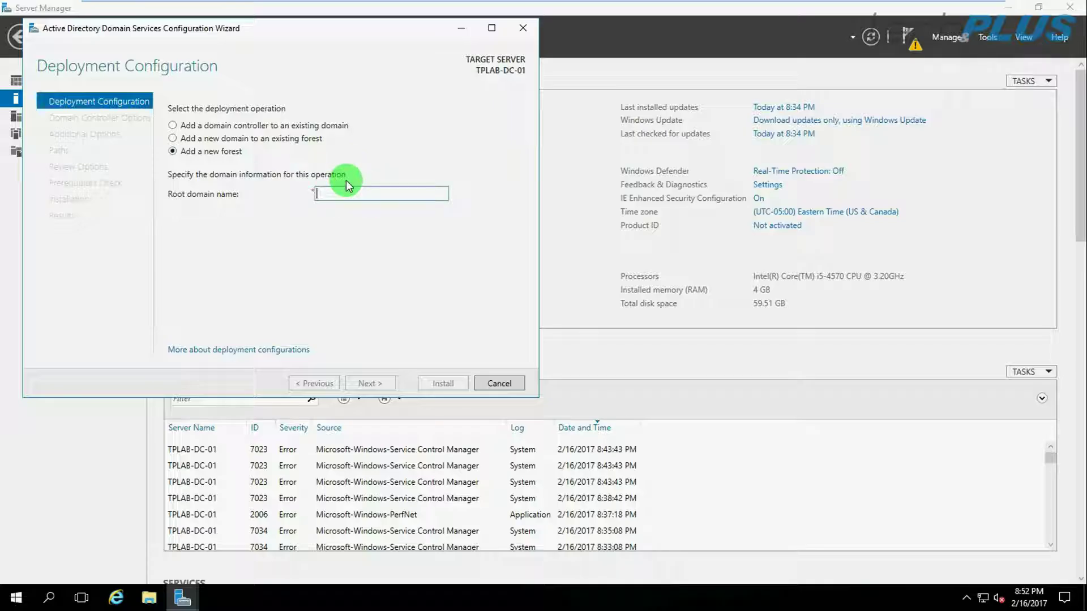
text(tplab.com)
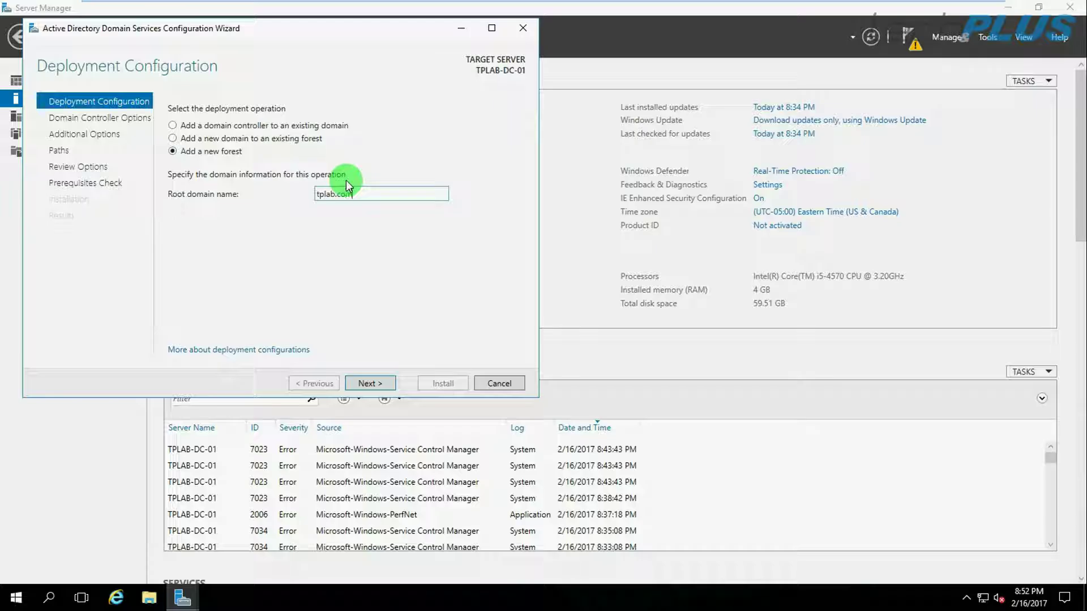
click(375, 387)
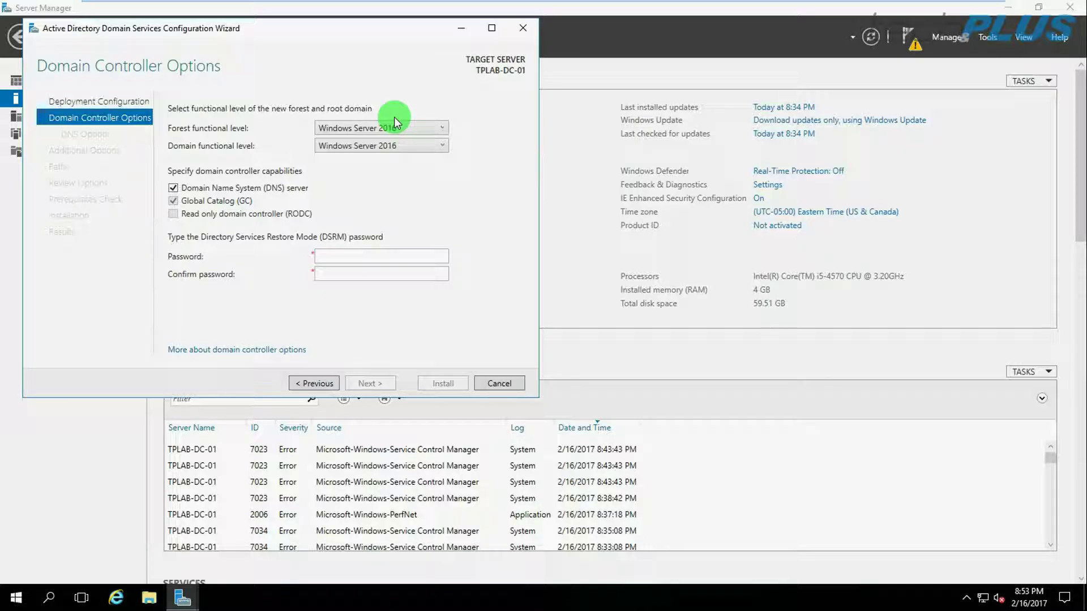
Keep Windows Server 2016 functional level, enter and confirm the DSRM password, and continue.
click(441, 129)
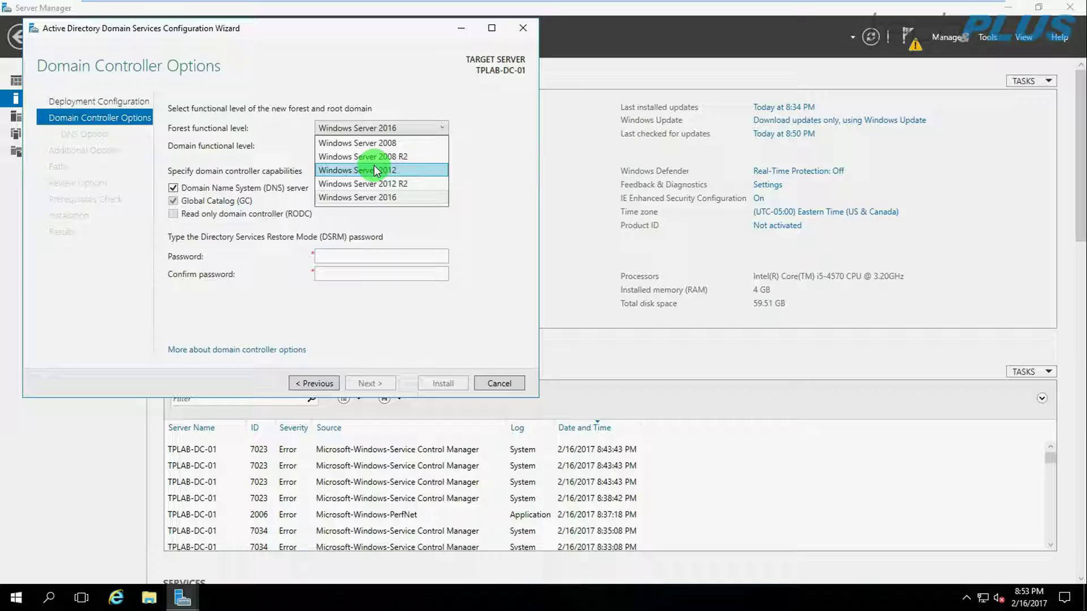
click(383, 196)
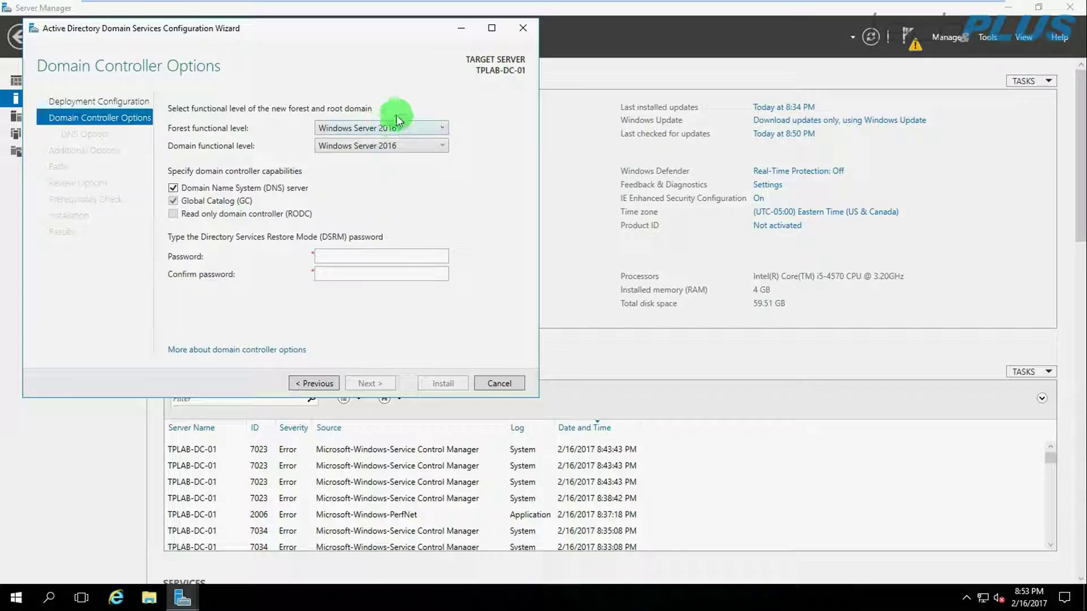
click(339, 255)
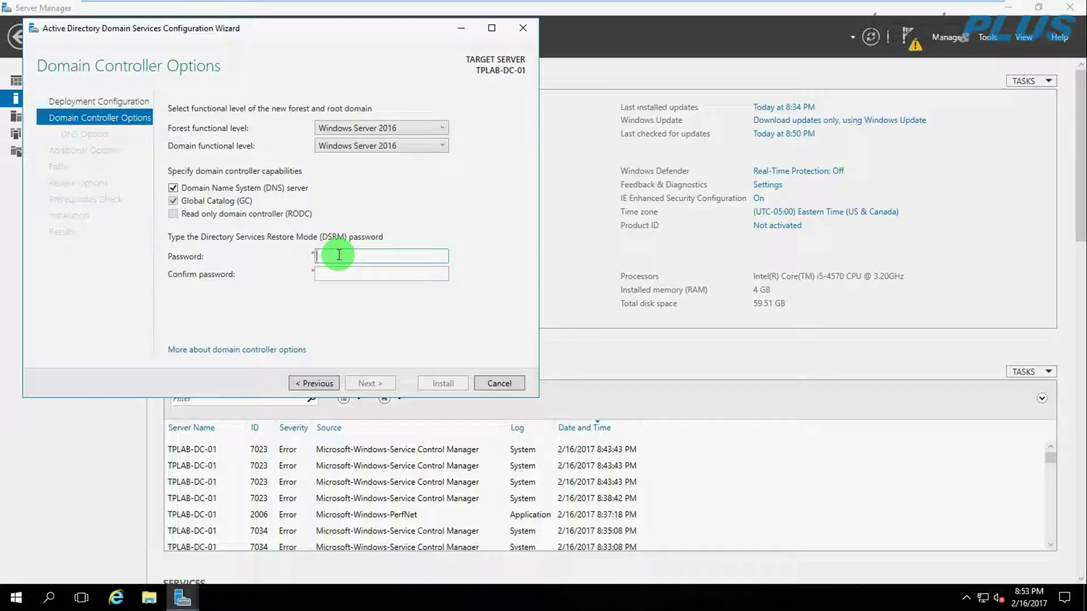
text(Pa)
key(Tab)
text(Pa$$w0r)
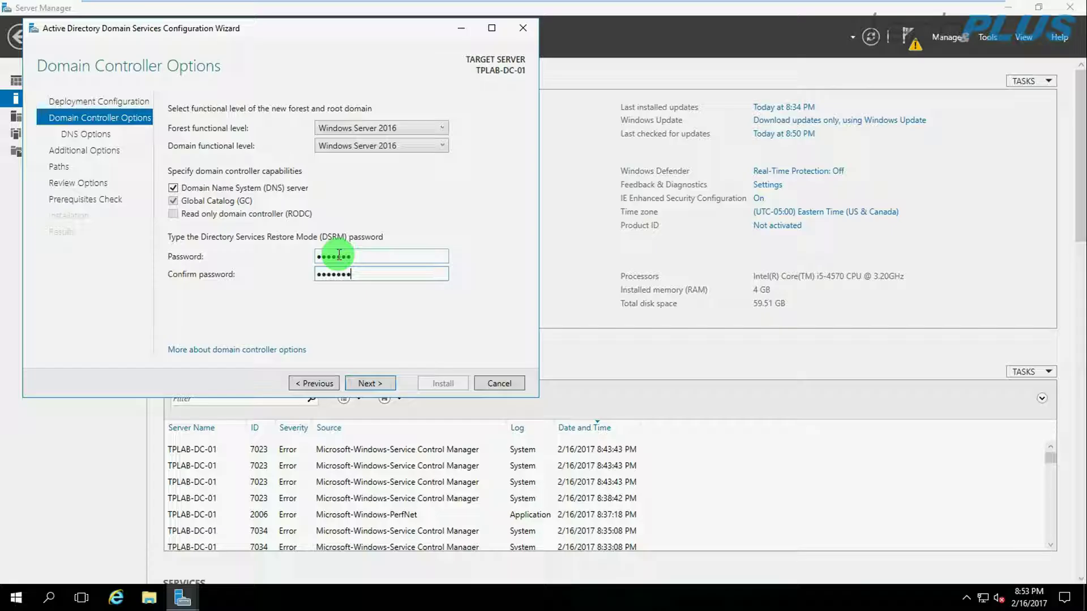
click(367, 383)
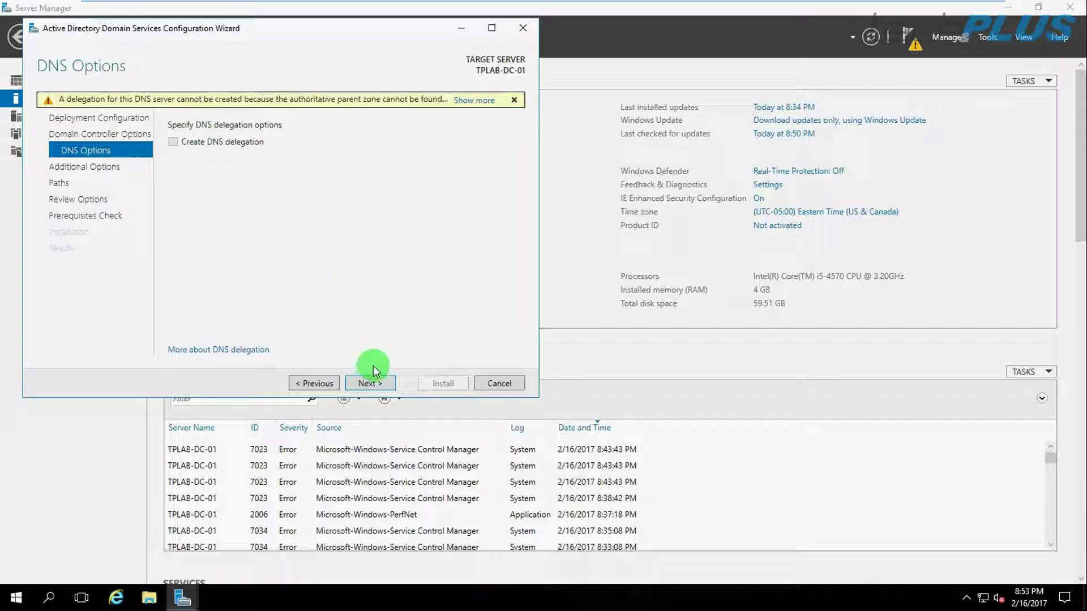
Proceed without DNS delegation and confirm TPLAB as the NetBIOS domain name.
click(365, 387)
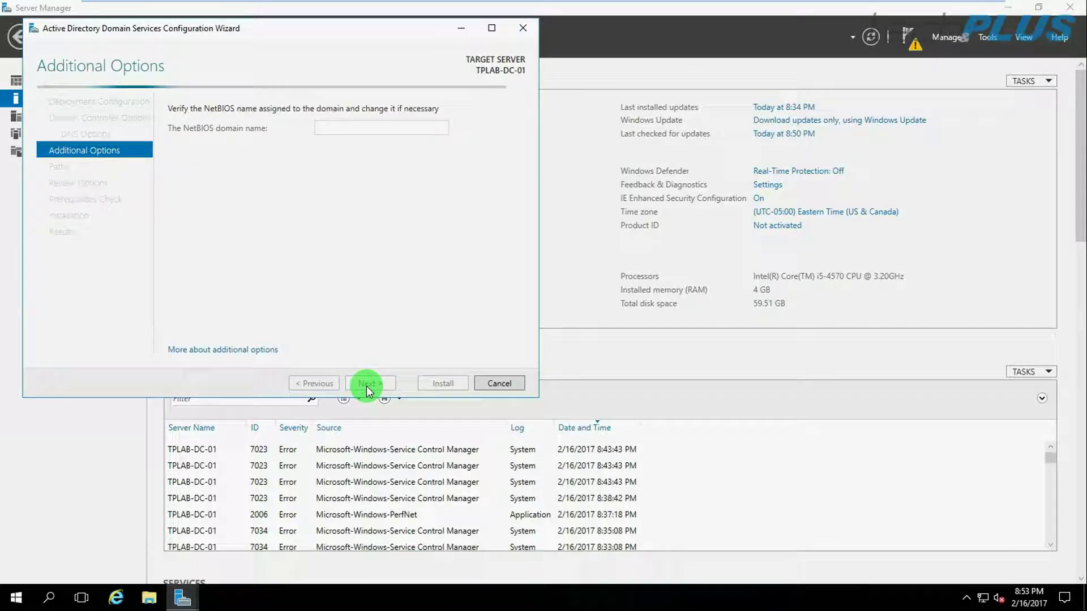
click(396, 109)
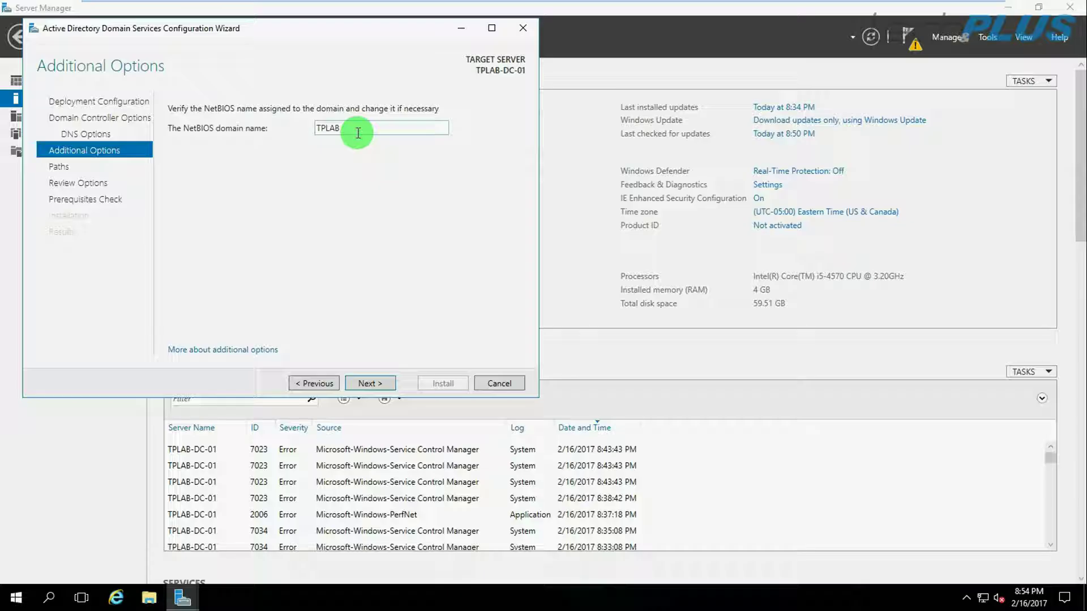
drag(358, 133, 303, 127)
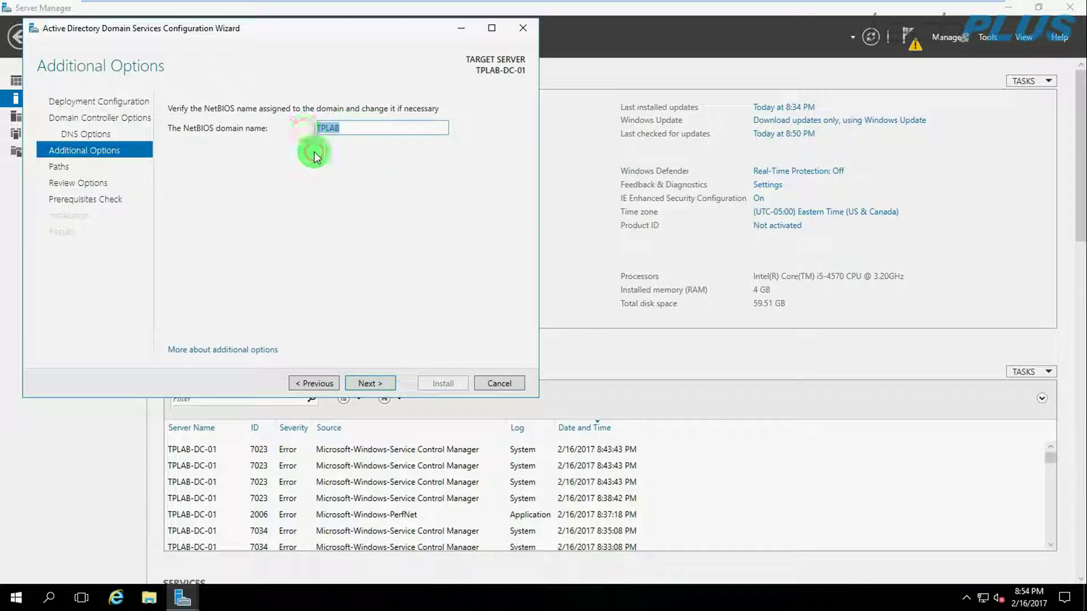
click(365, 384)
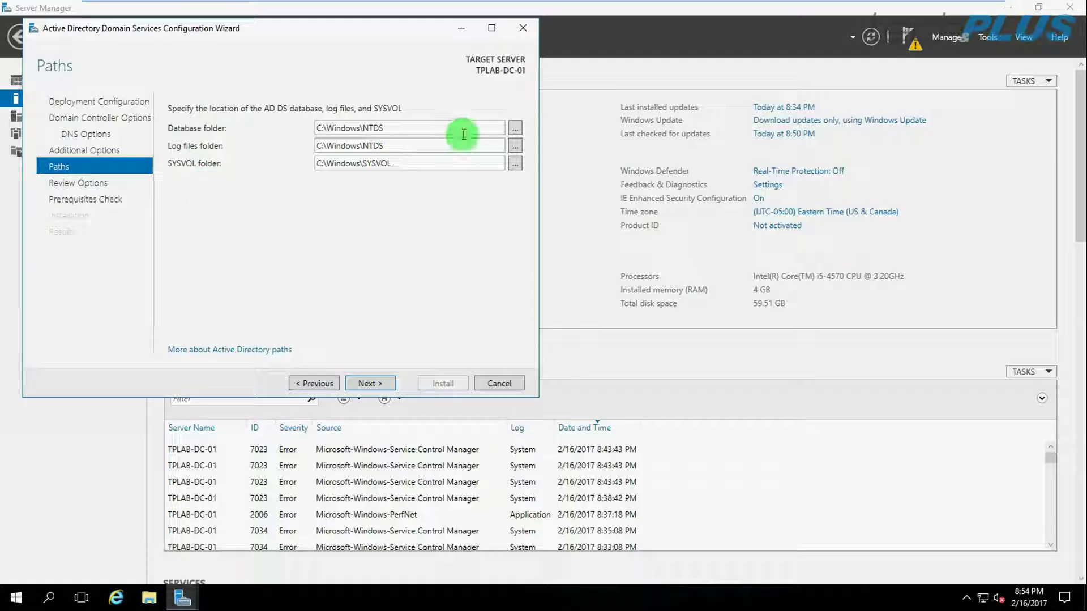
Keep the default C:\Windows\NTDS and C:\Windows\SYSVOL folder locations unchanged.
click(513, 130)
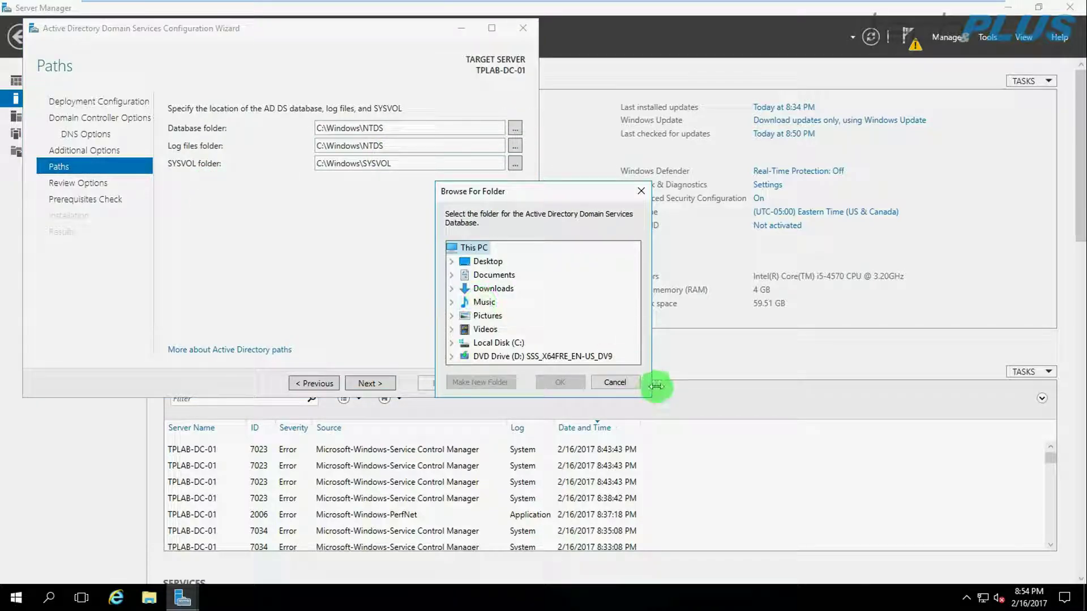
click(623, 383)
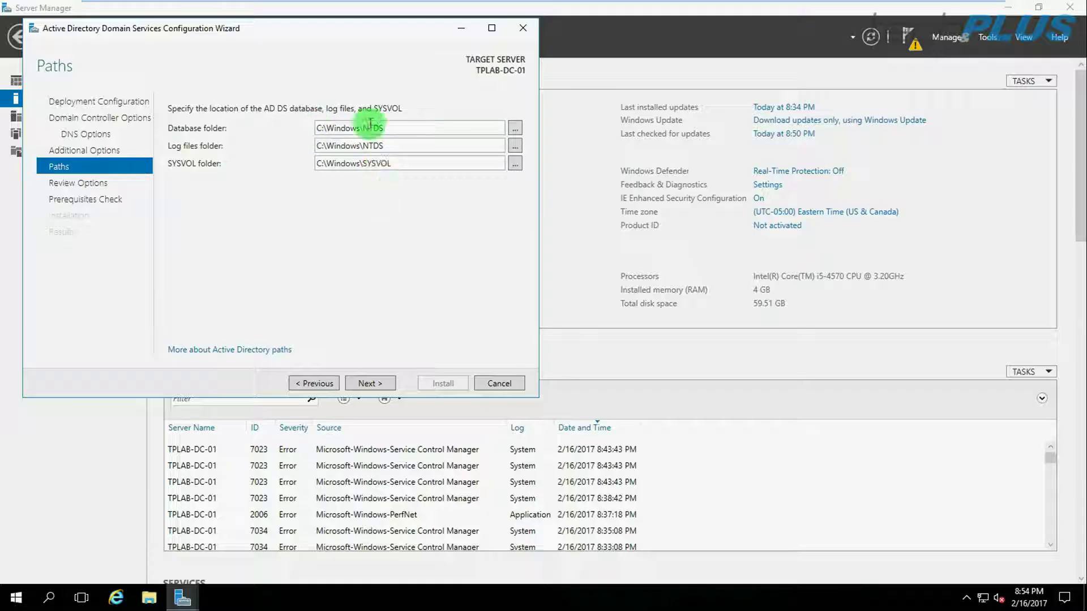
click(364, 385)
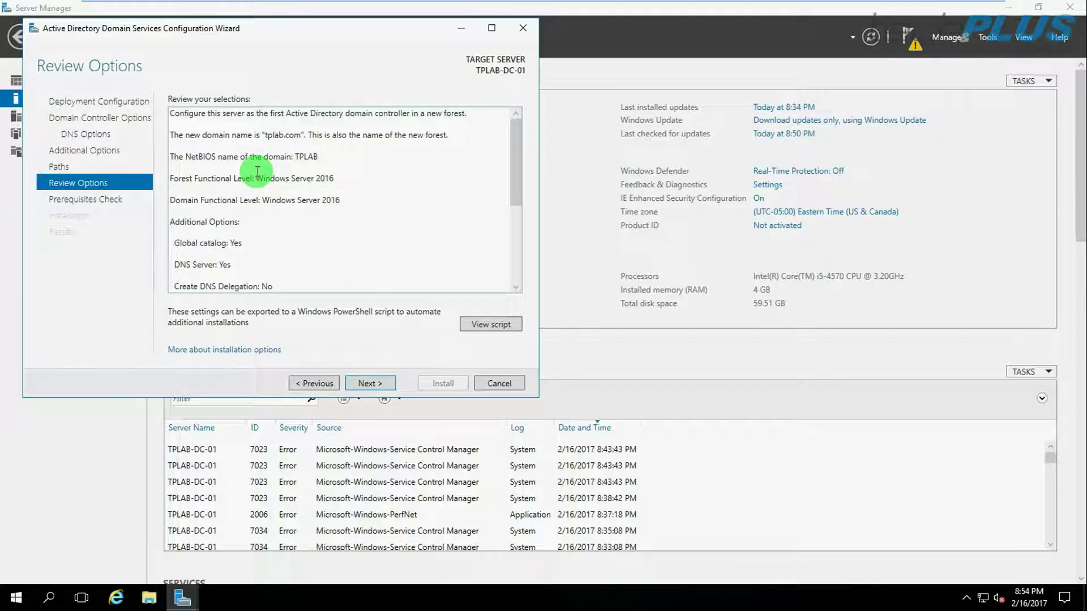
Check the tplab.com forest summary, including NetBIOS TPLAB and global catalog, then run prerequisites.
scroll(258, 171, down, 5)
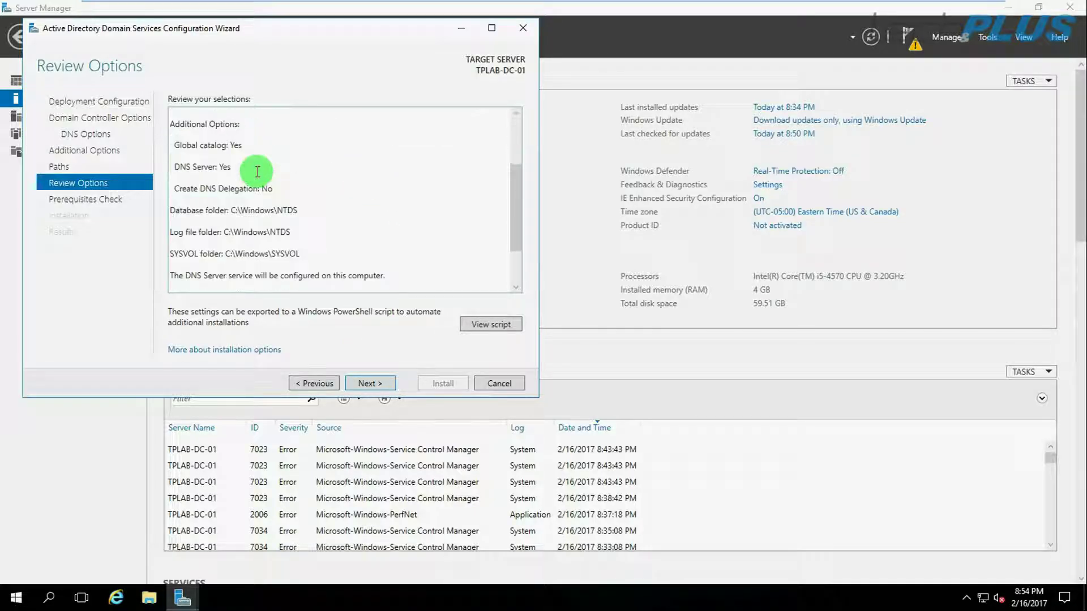
scroll(257, 172, up, 5)
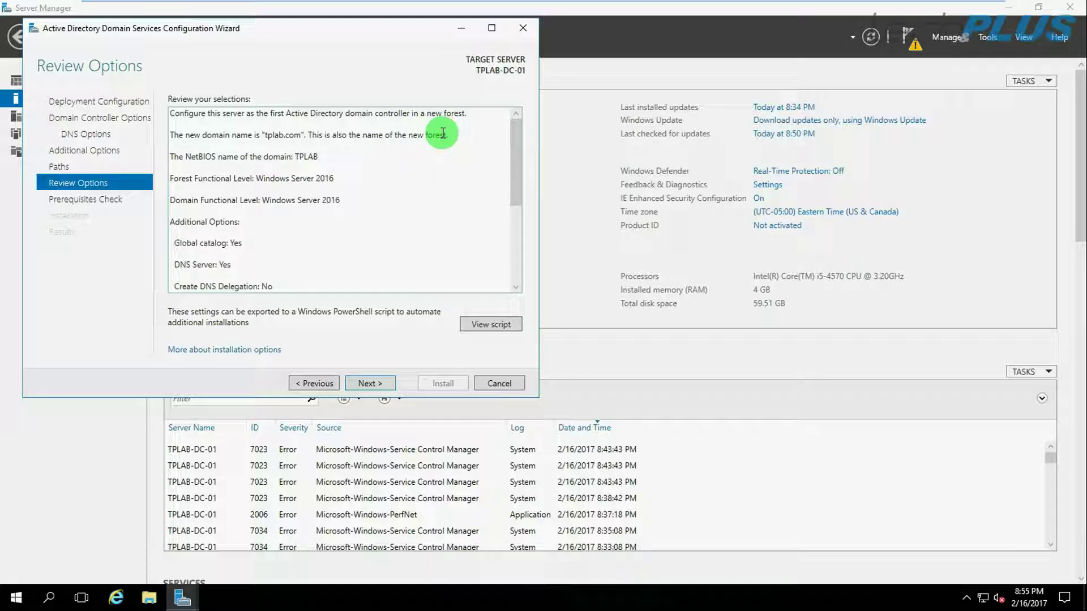
triple_click(298, 157)
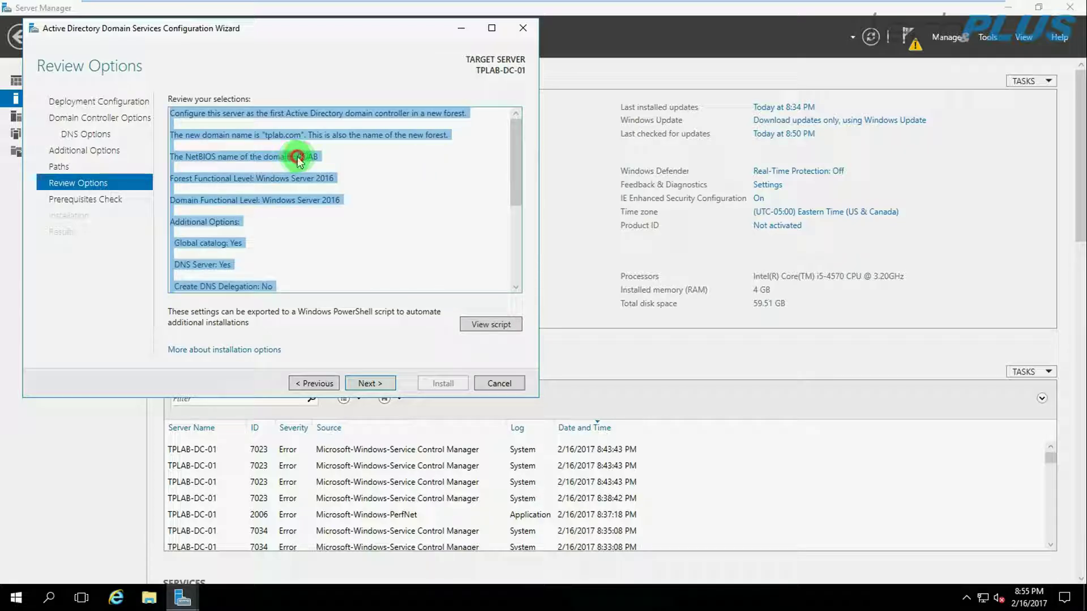
double_click(305, 156)
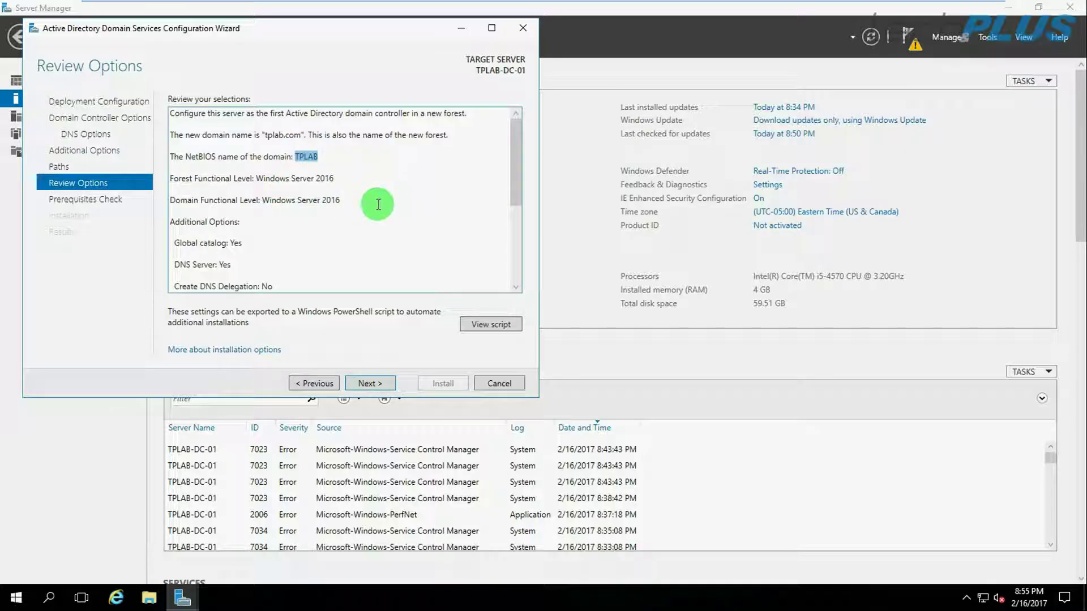
scroll(277, 224, down, 2)
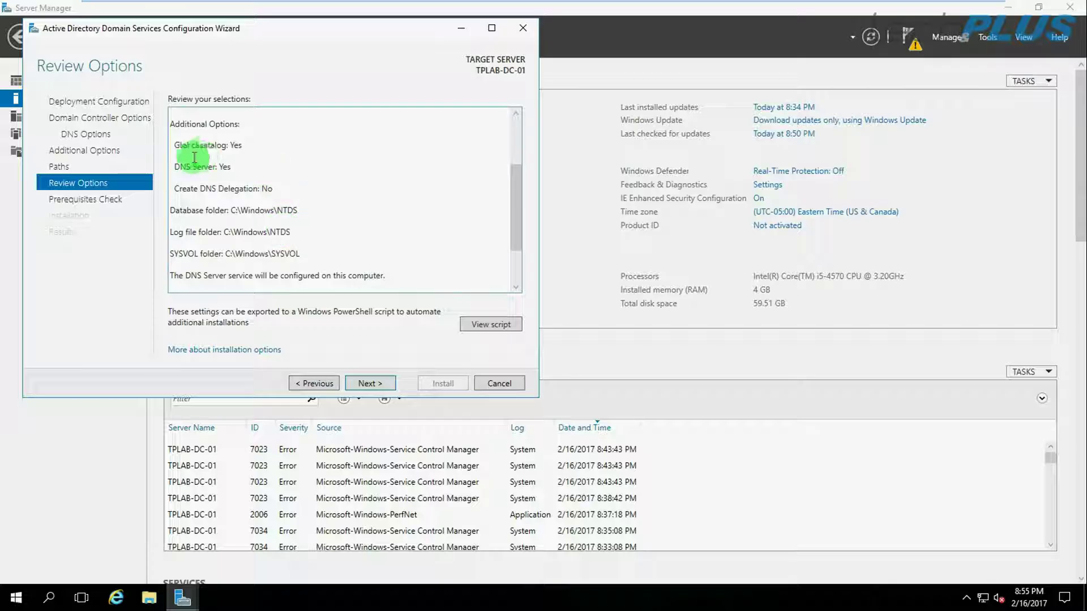
double_click(244, 144)
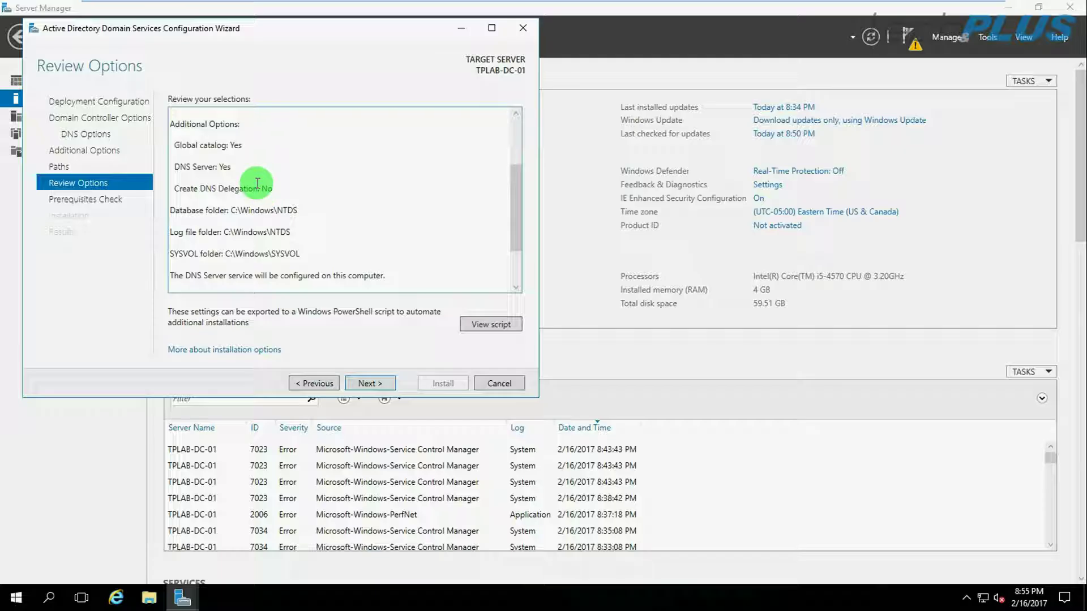
scroll(400, 186, down, 3)
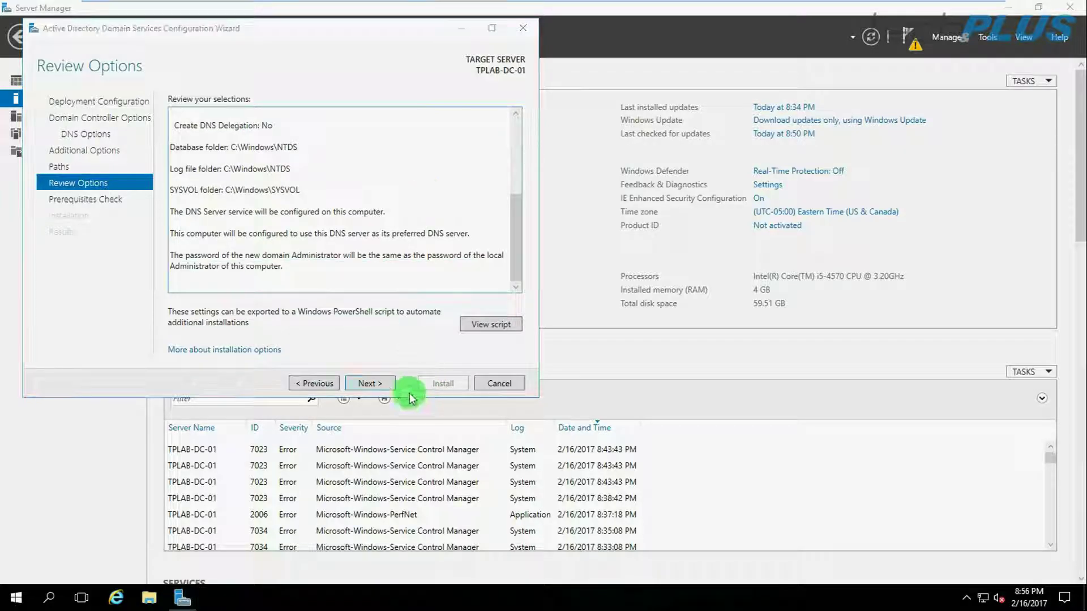
click(373, 385)
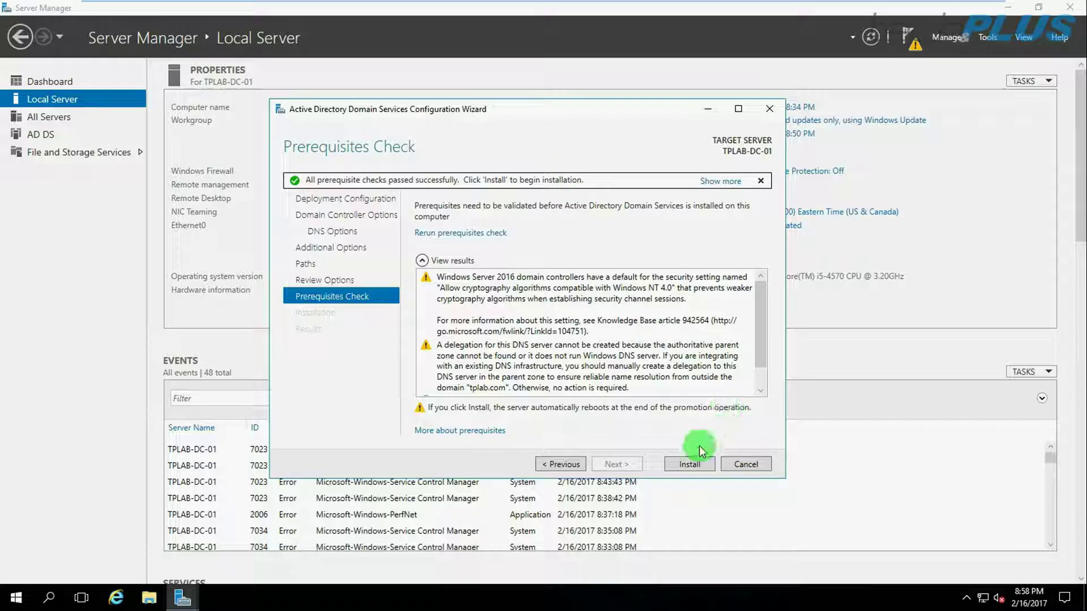
Install AD DS to promote the server to a tplab.com domain controller and let it reboot.
click(681, 465)
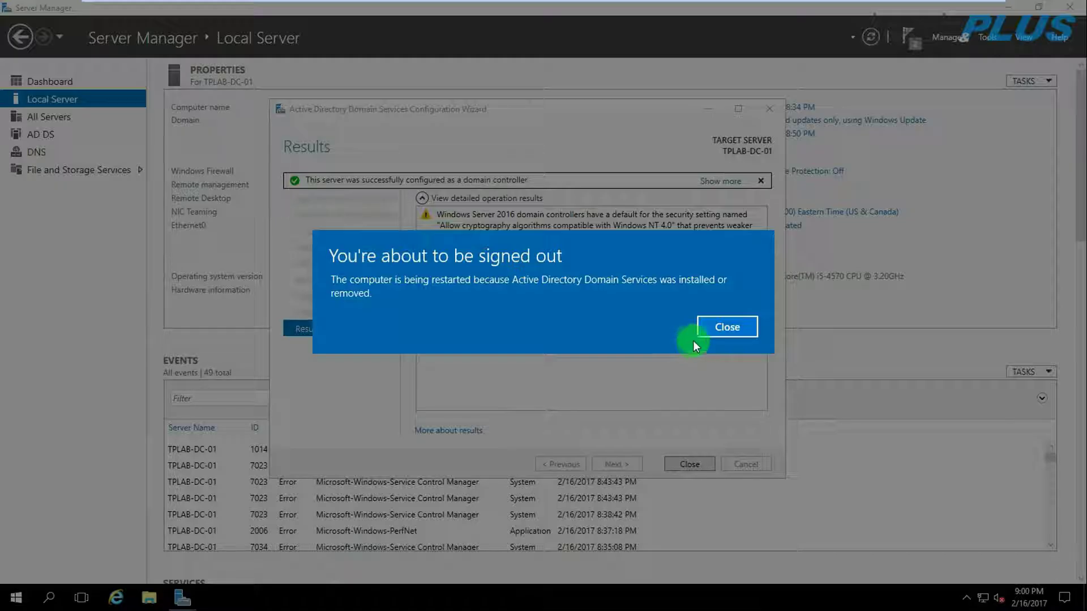
click(726, 328)
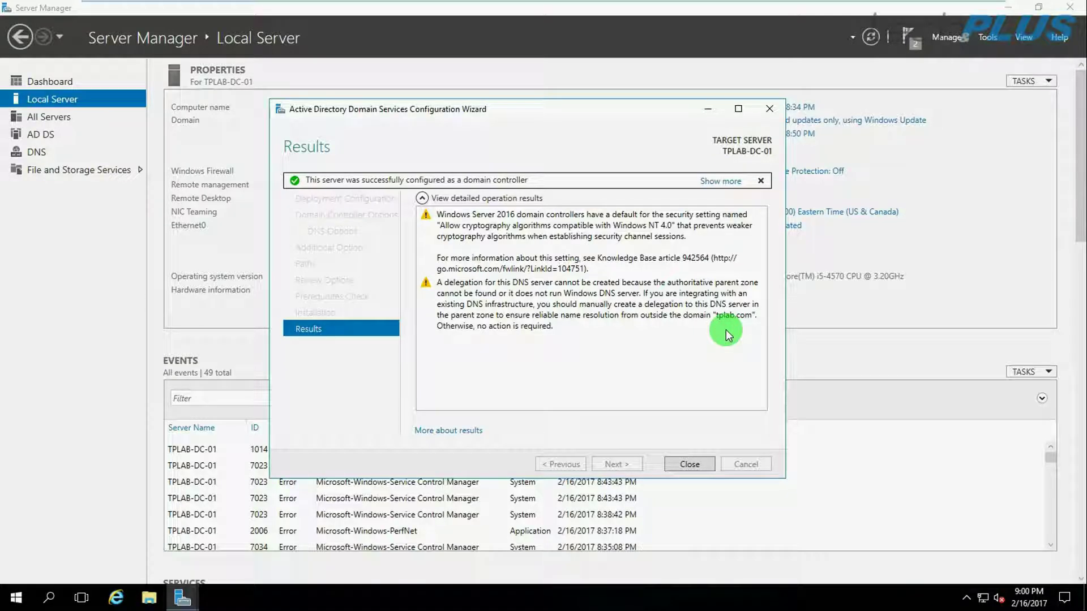
click(688, 465)
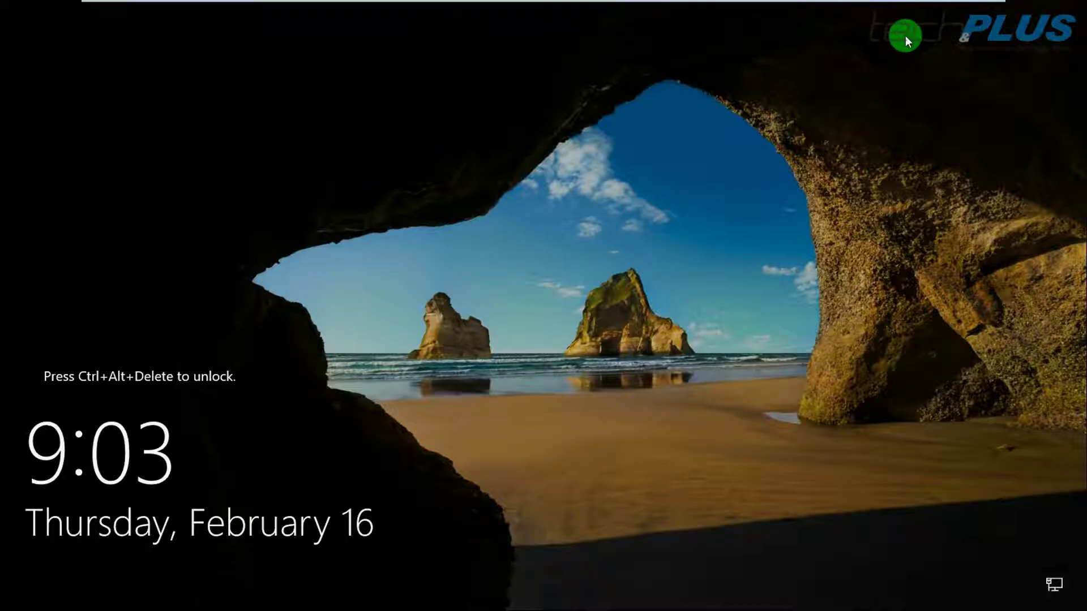
Send Ctrl+Alt+Del to the VM and sign in with the administrator password.
mouse_move(315, 1)
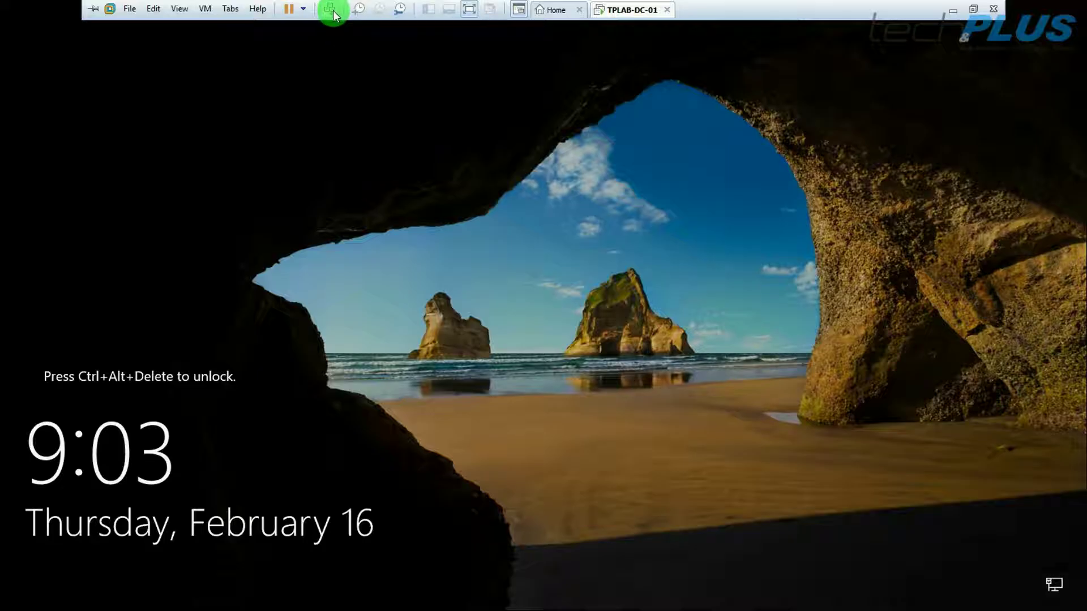
click(330, 10)
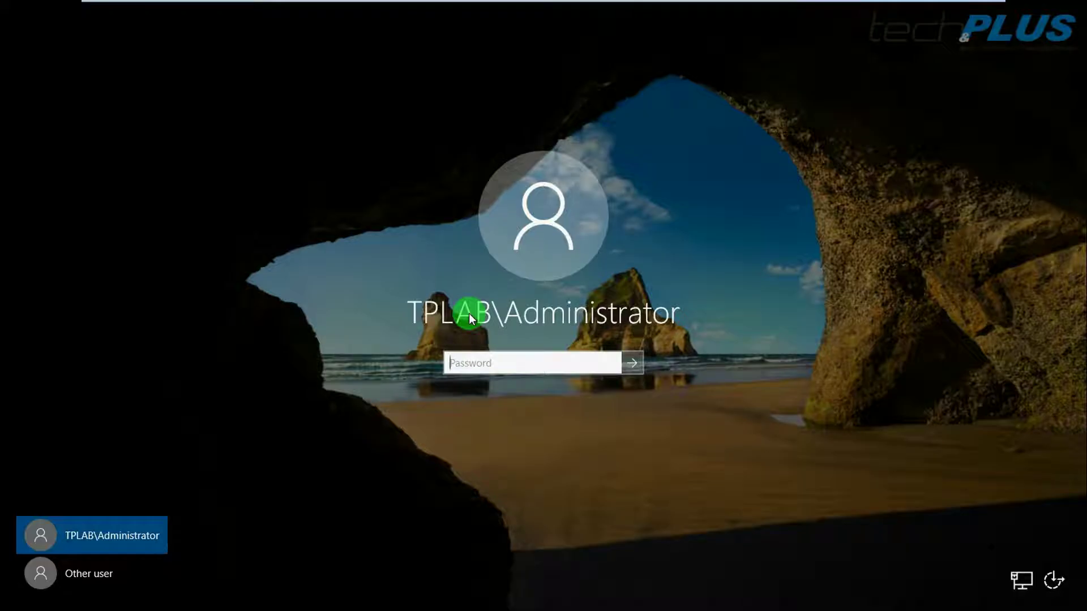
text(••)
key(BackSpace)
key(BackSpace)
text(••)
key(Return)
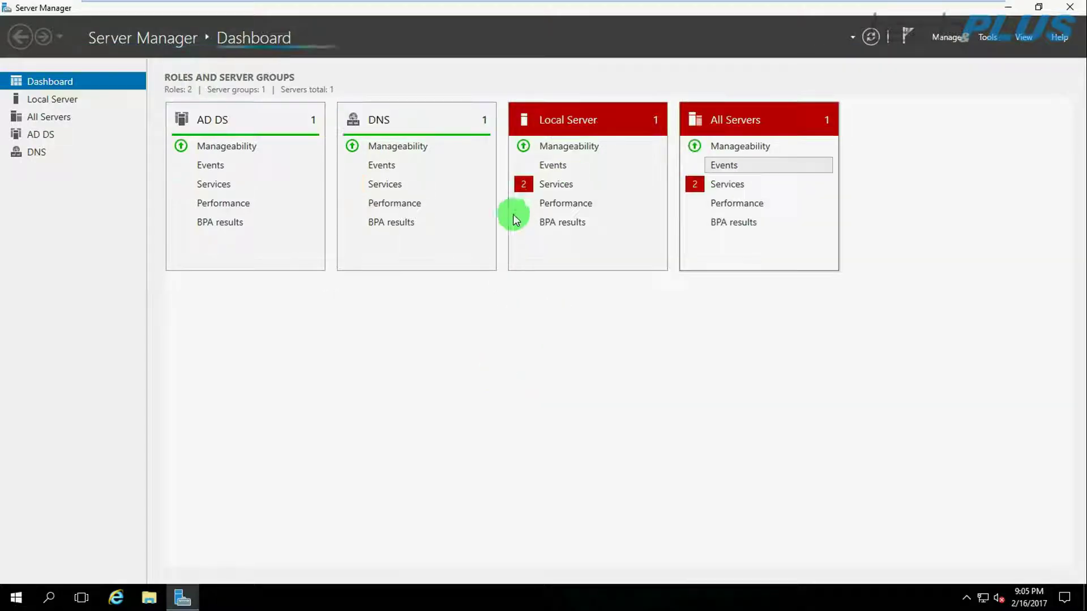
Launch Active Directory Users and Computers from Server Manager's Tools menu.
click(988, 38)
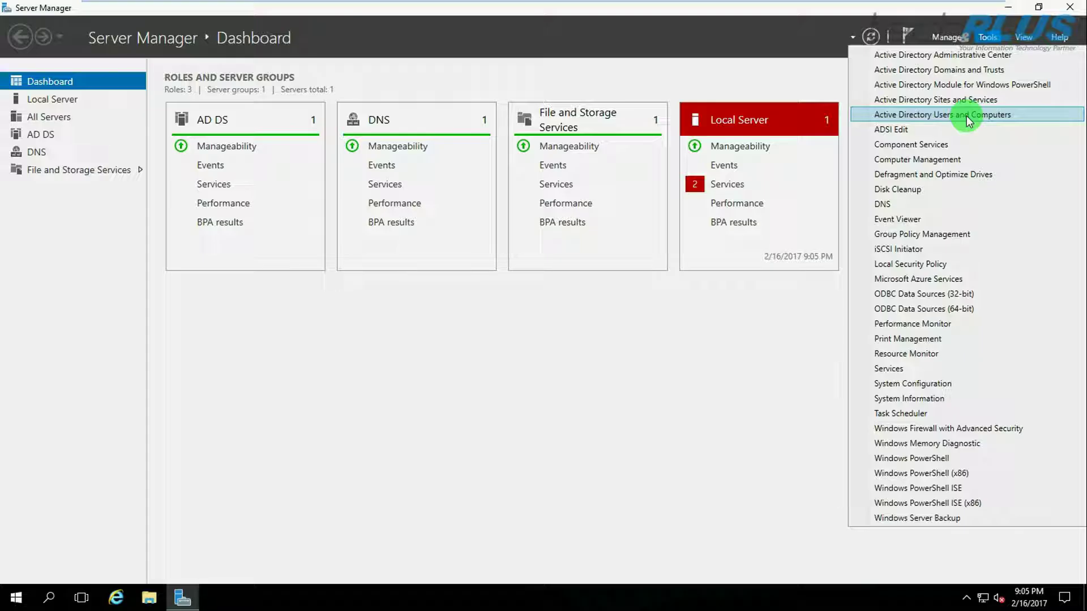
click(966, 116)
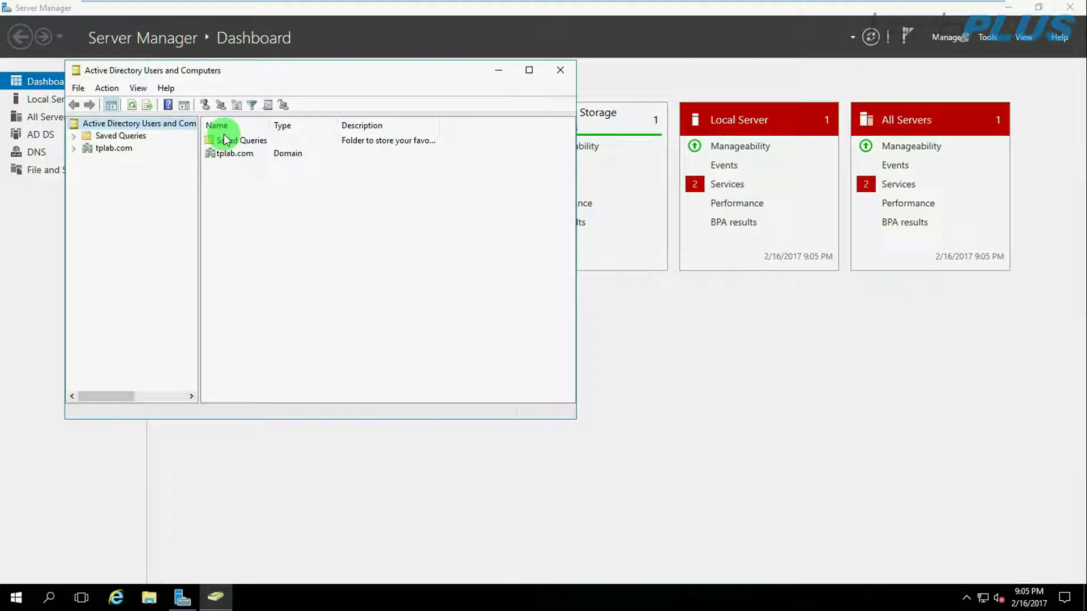
Maximize the console, expand tplab.com, widen the tree pane and select the domain.
click(528, 70)
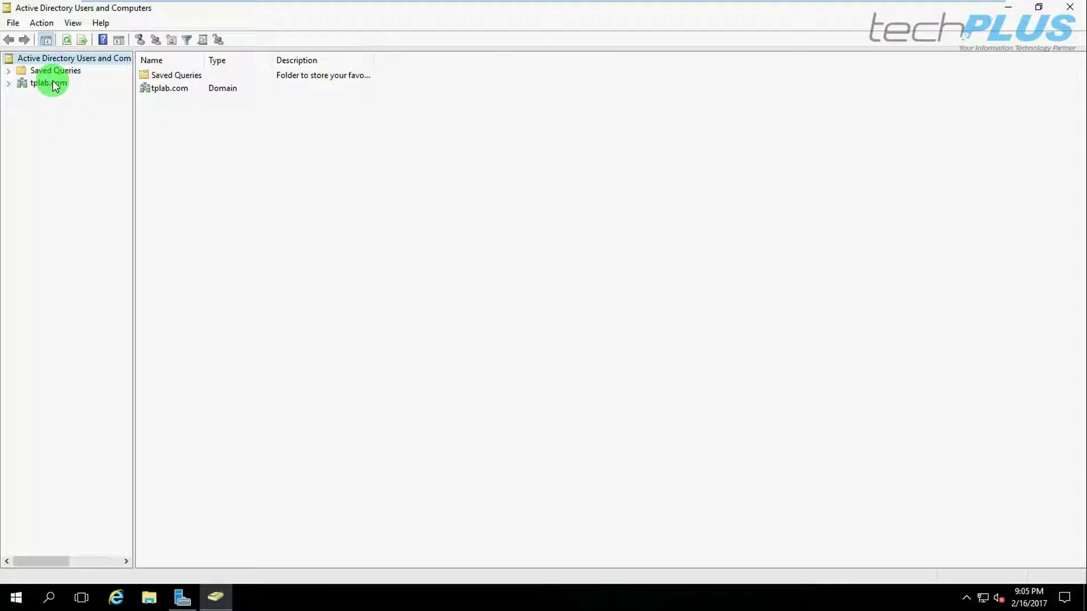
click(8, 84)
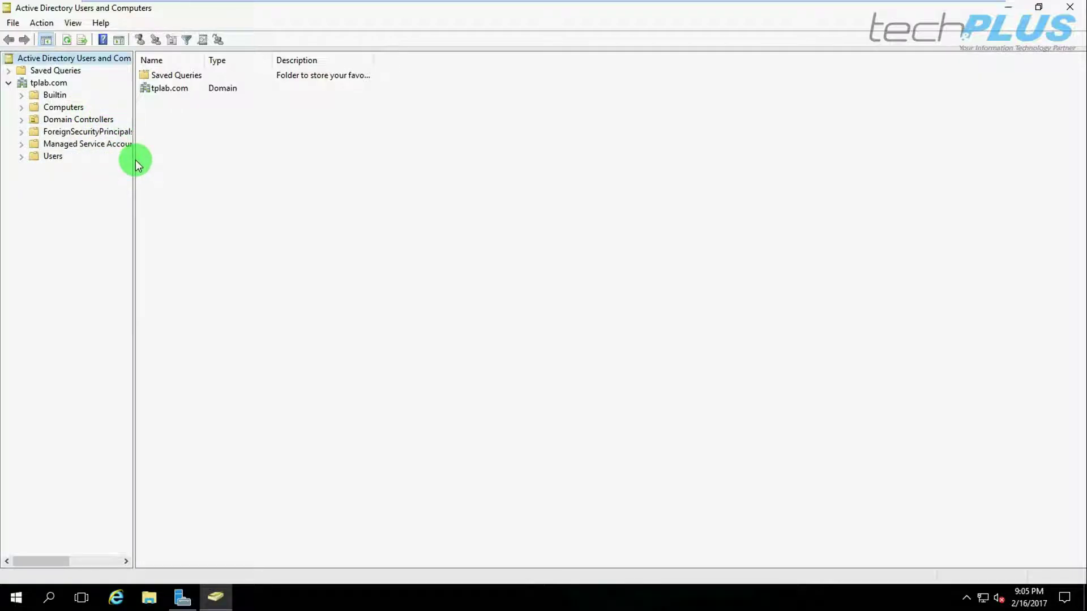
drag(133, 168, 157, 196)
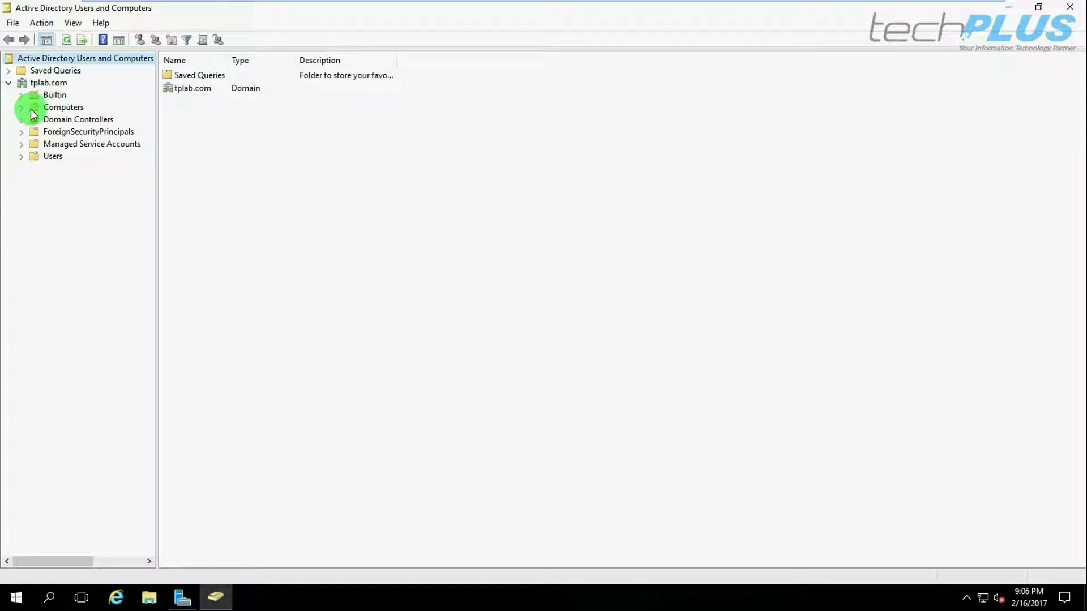
click(45, 83)
Create organizational unit TPLAB under tplab.com, keeping accidental-deletion protection on.
right_click(45, 83)
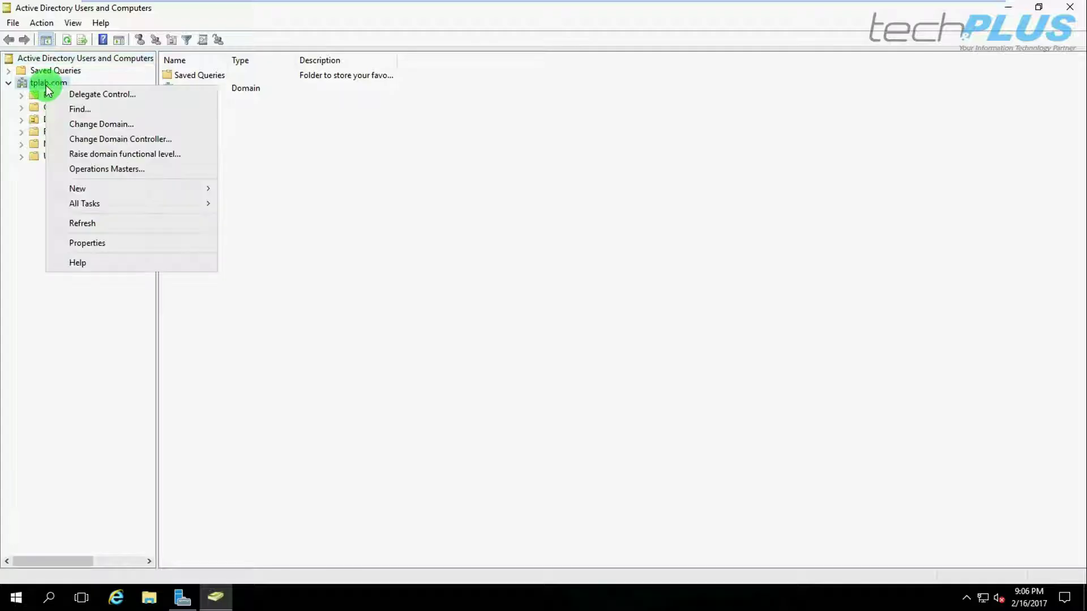
mouse_move(111, 189)
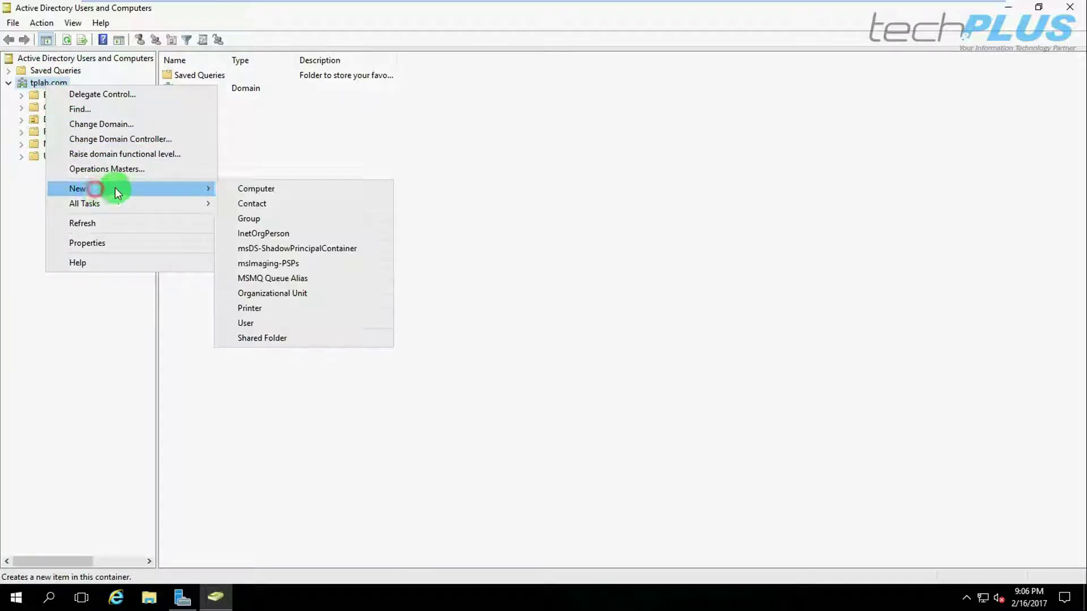
click(262, 293)
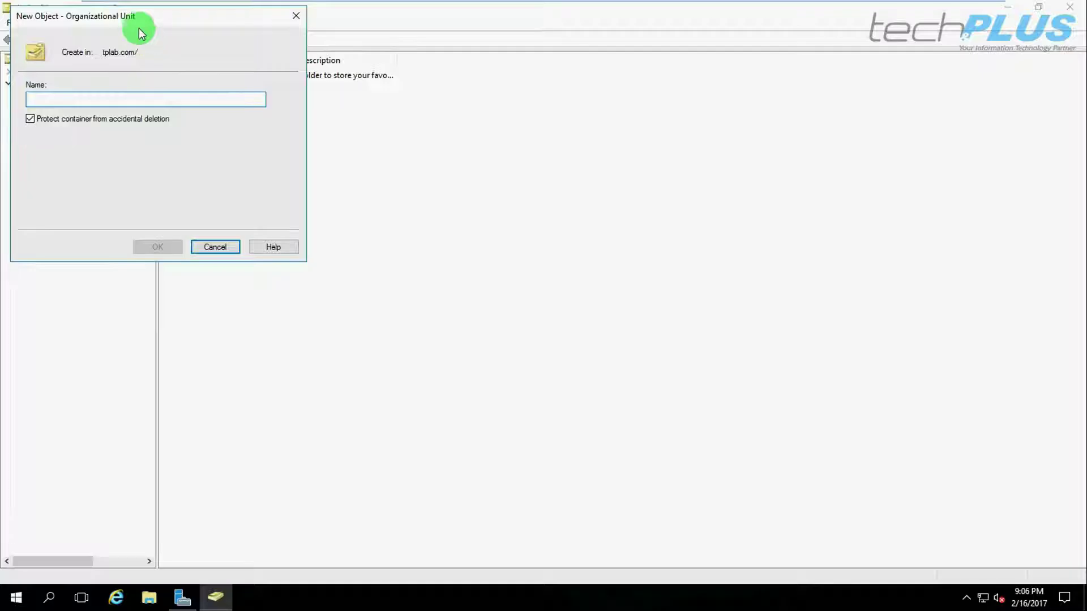
drag(138, 18, 304, 170)
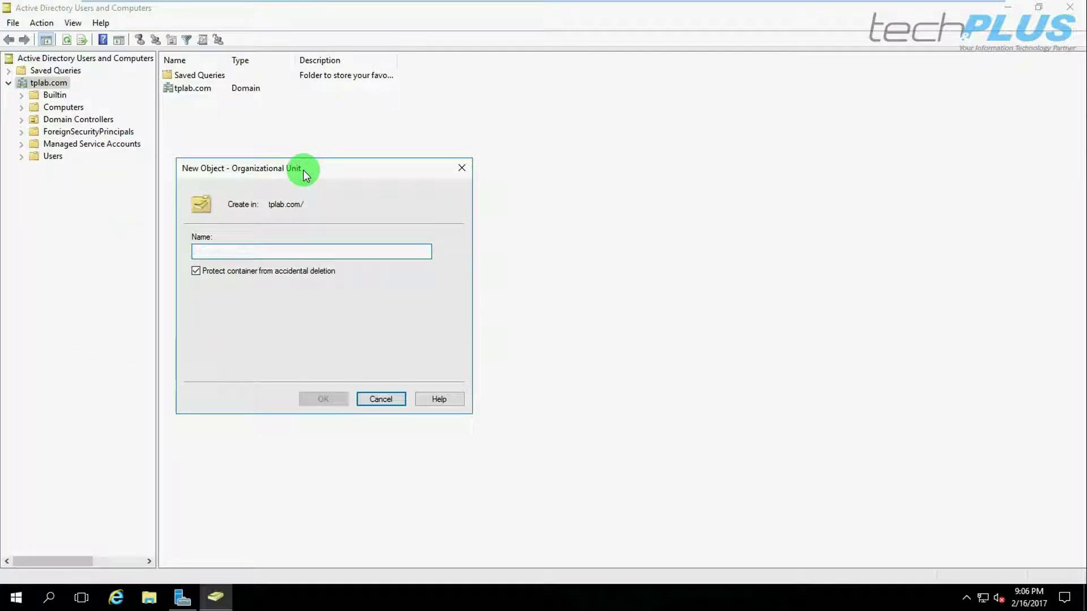
text(TPLAB)
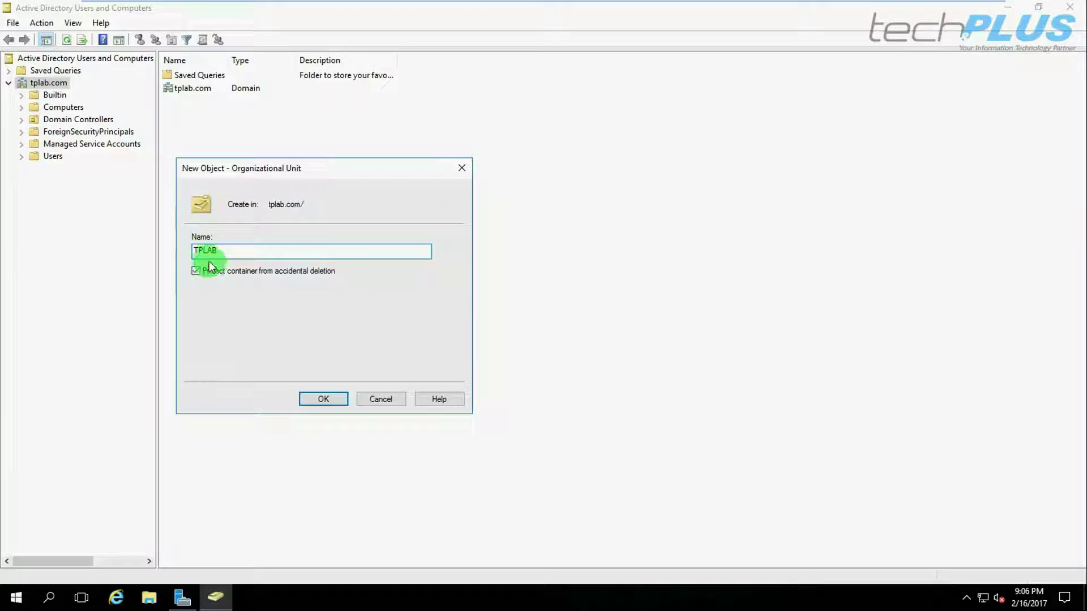
double_click(209, 250)
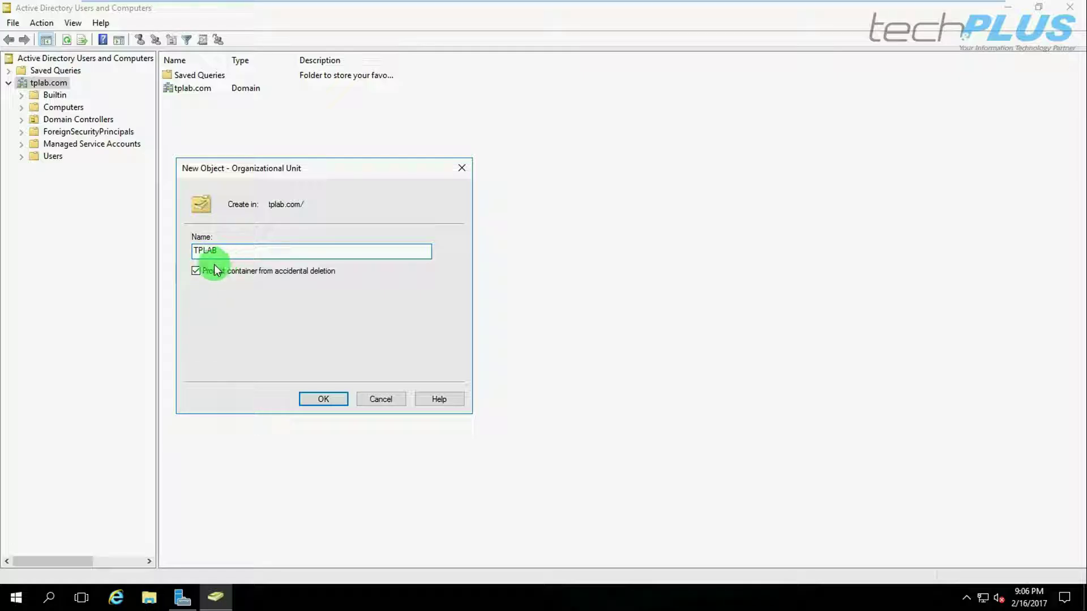
click(311, 398)
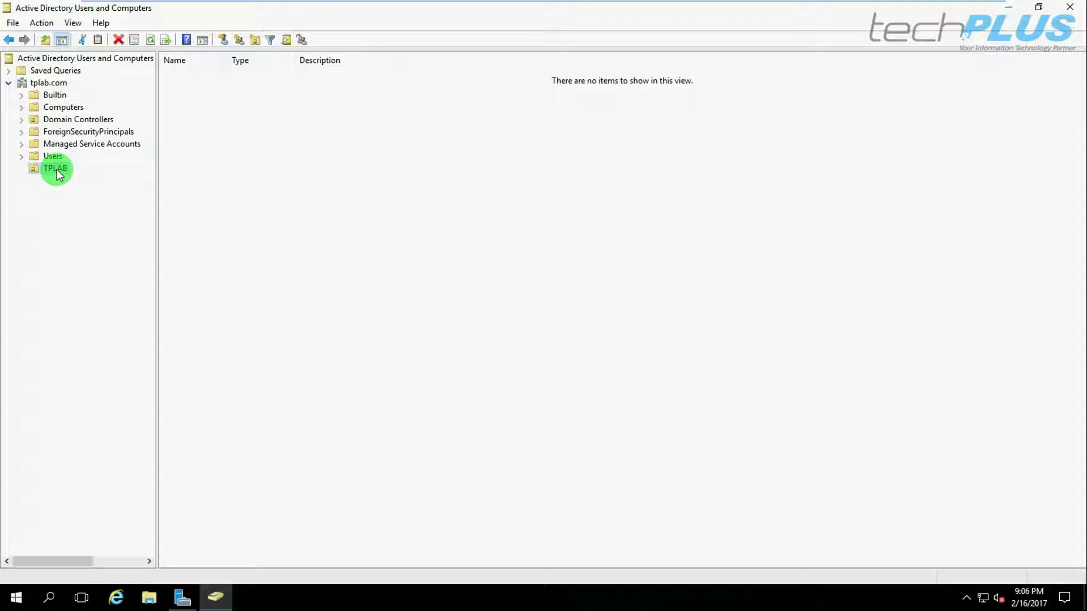
Create a Users organizational unit inside TPLAB.
right_click(56, 170)
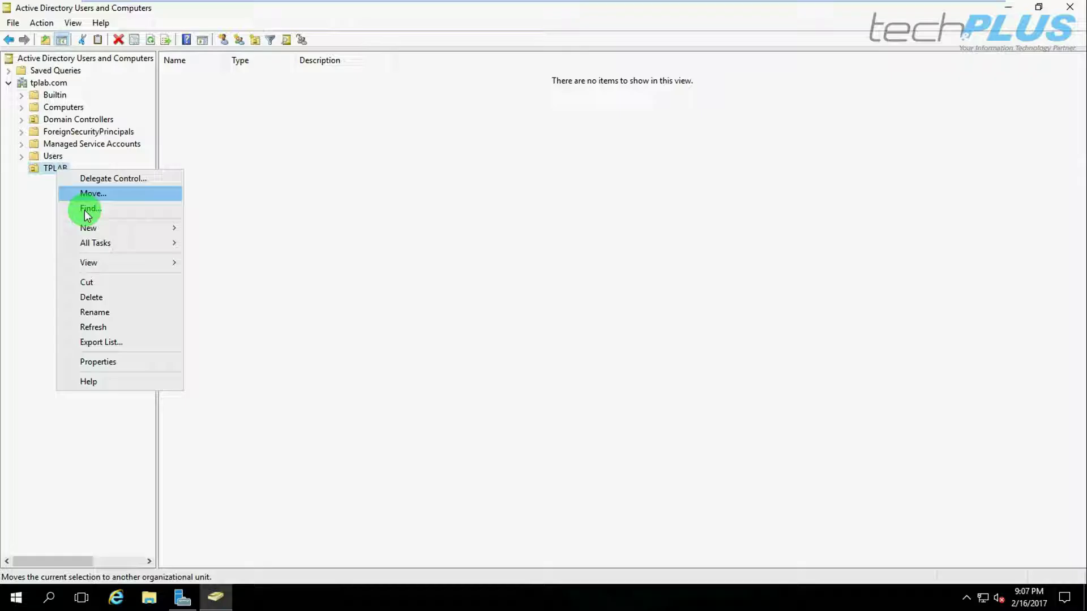
mouse_move(88, 227)
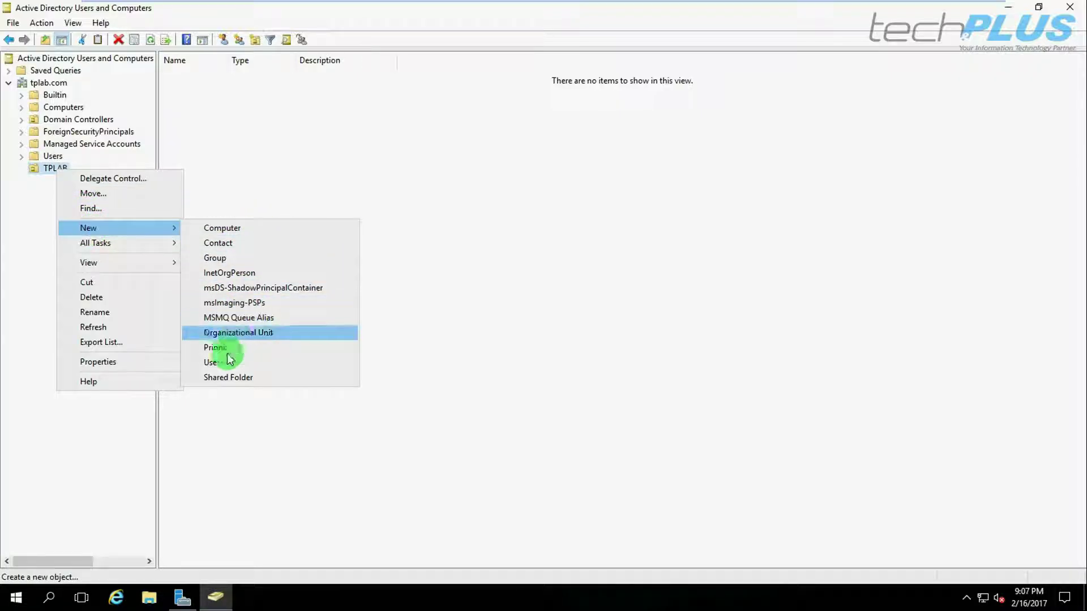
click(233, 332)
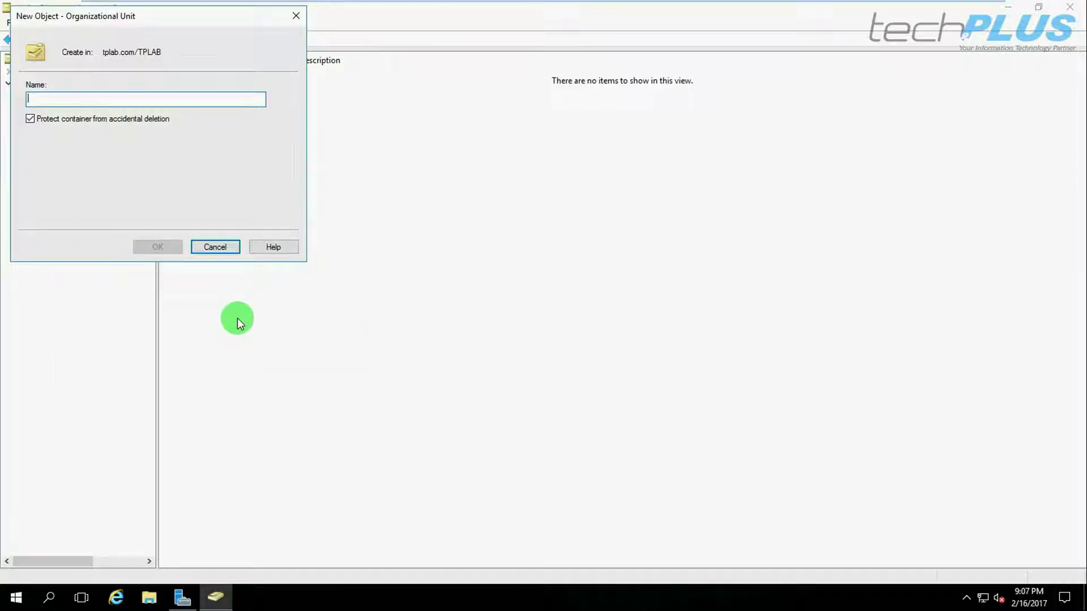
text(Users)
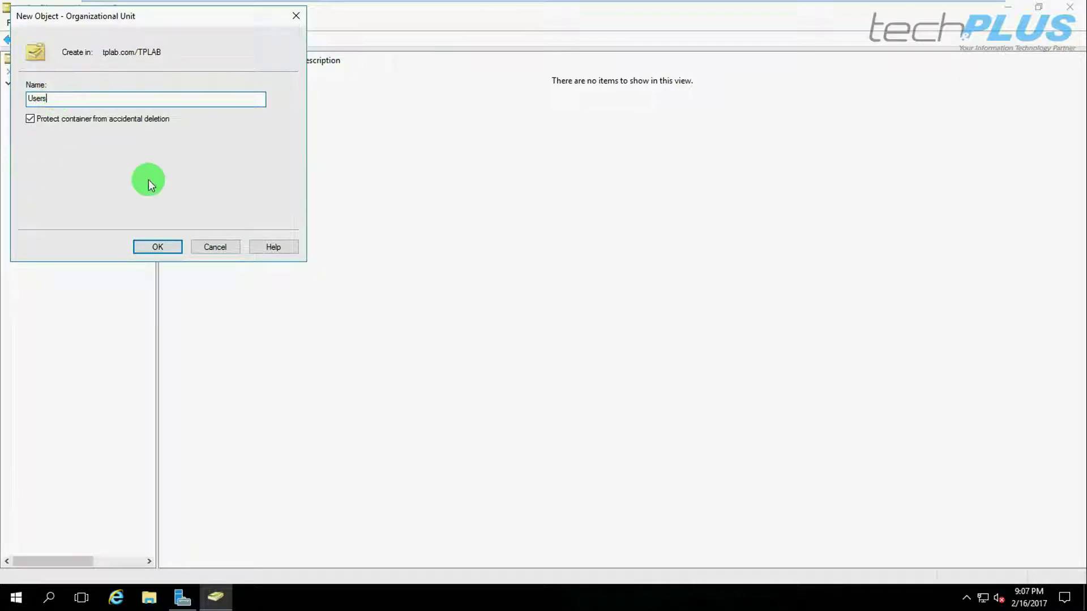
click(156, 247)
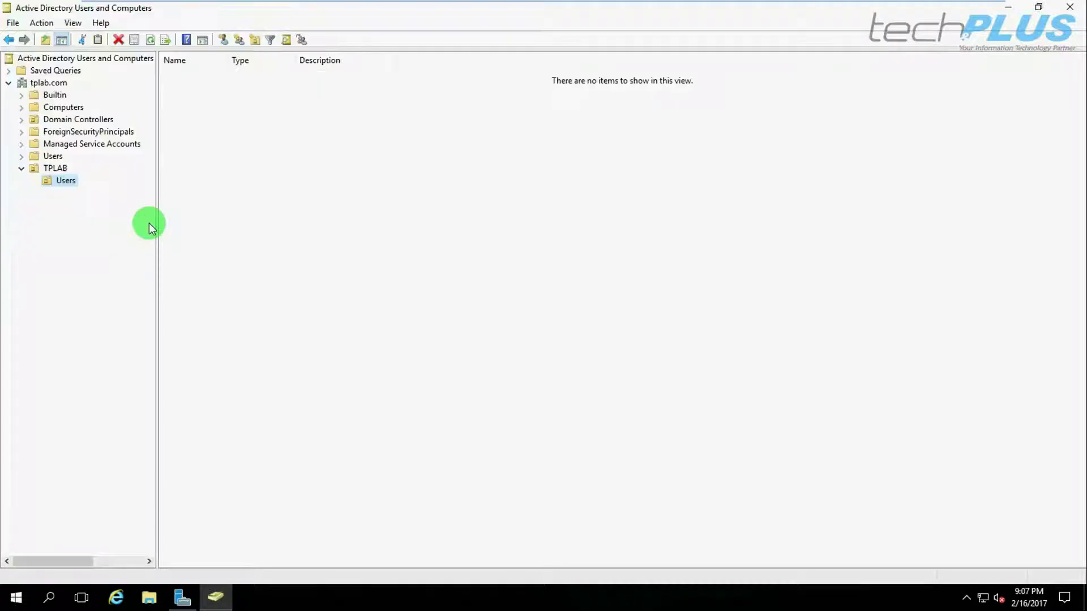
Add a Workstations organizational unit inside TPLAB.
right_click(51, 167)
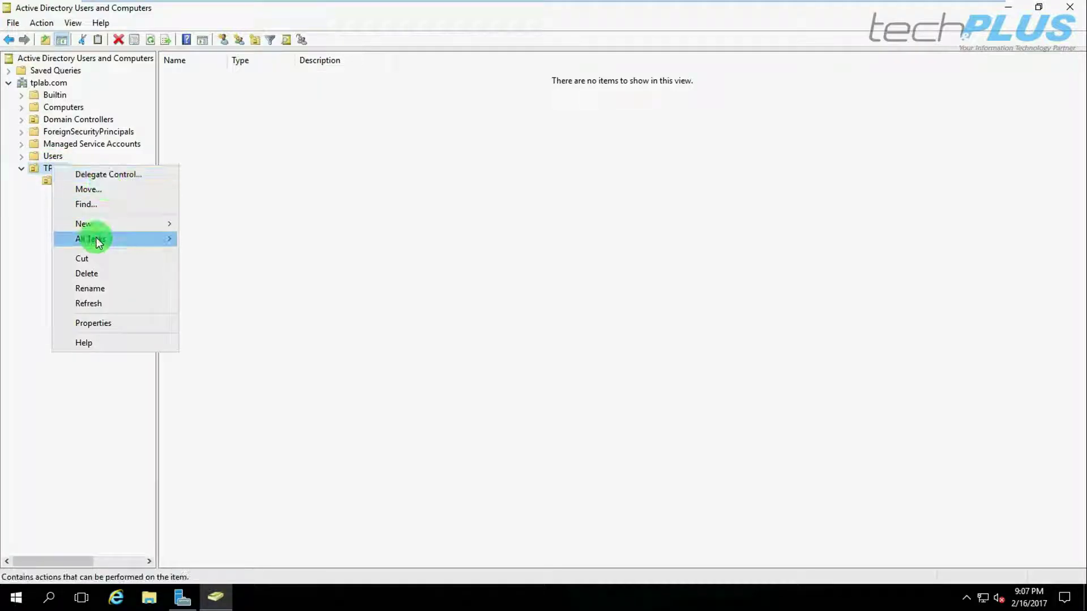
mouse_move(106, 224)
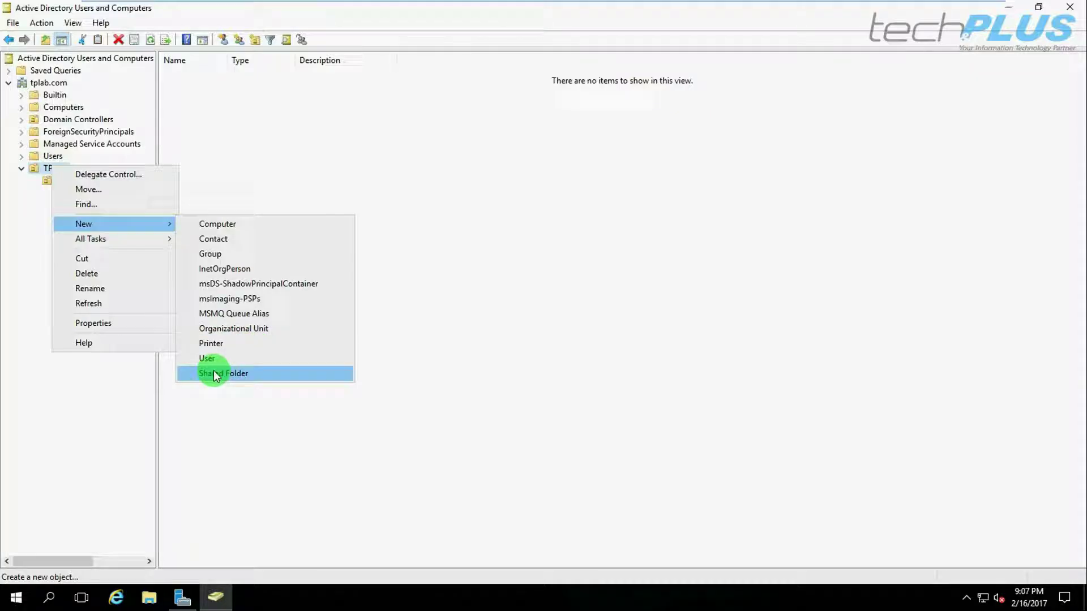
click(215, 328)
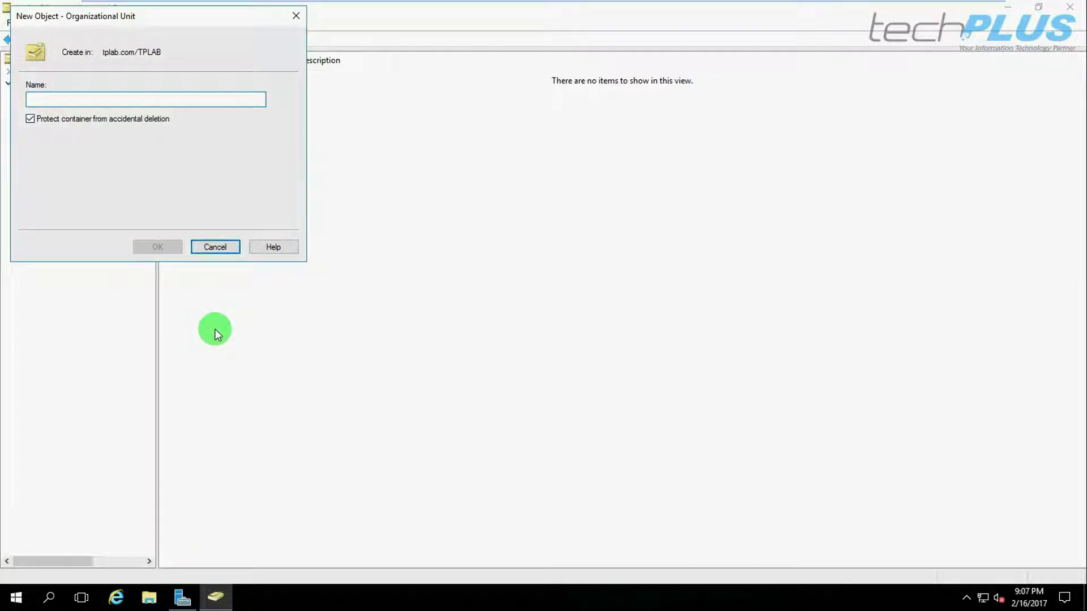
text(Wor)
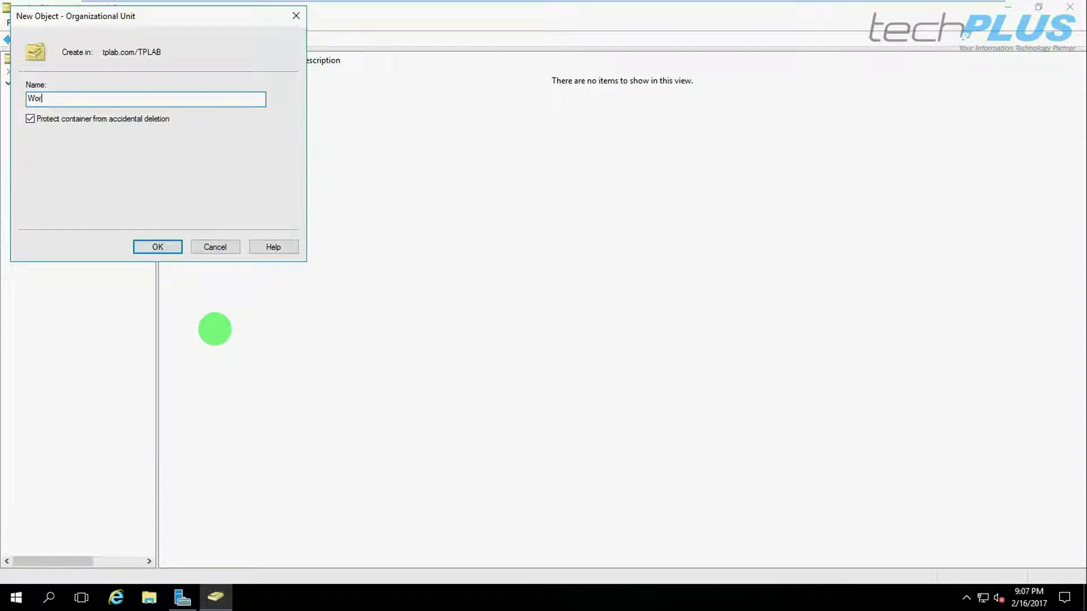
text(kstations)
click(166, 249)
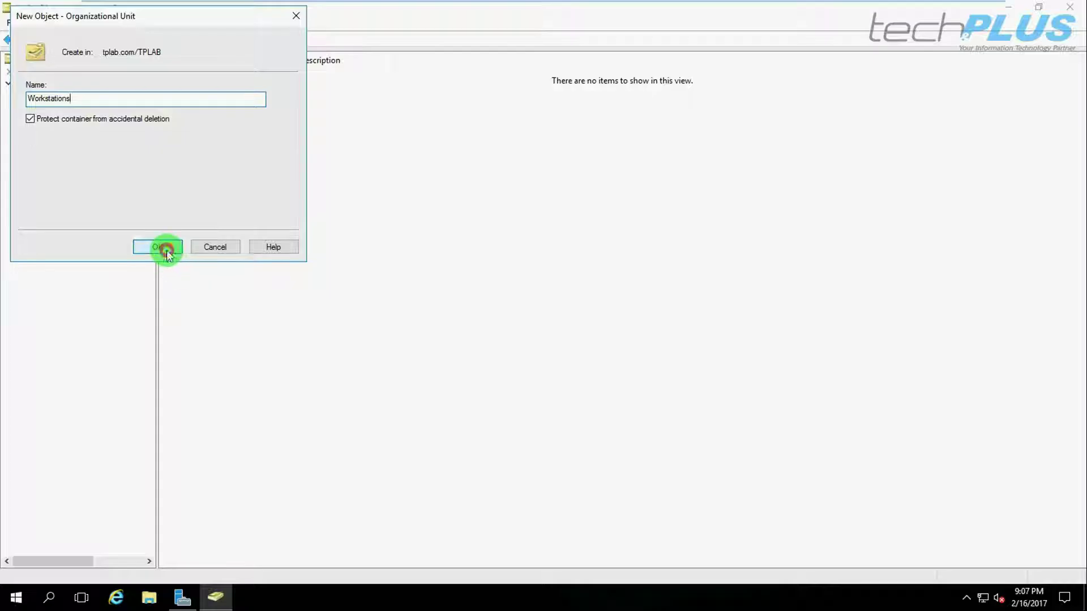
Add a Groups organizational unit inside TPLAB, correcting the misspelled name.
right_click(50, 169)
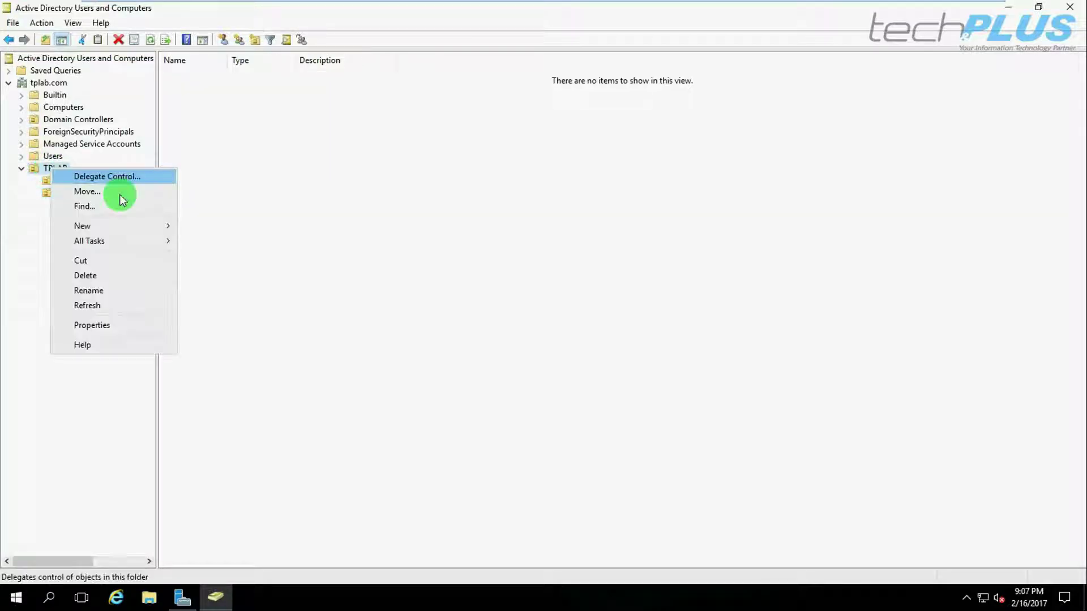
mouse_move(121, 228)
click(233, 331)
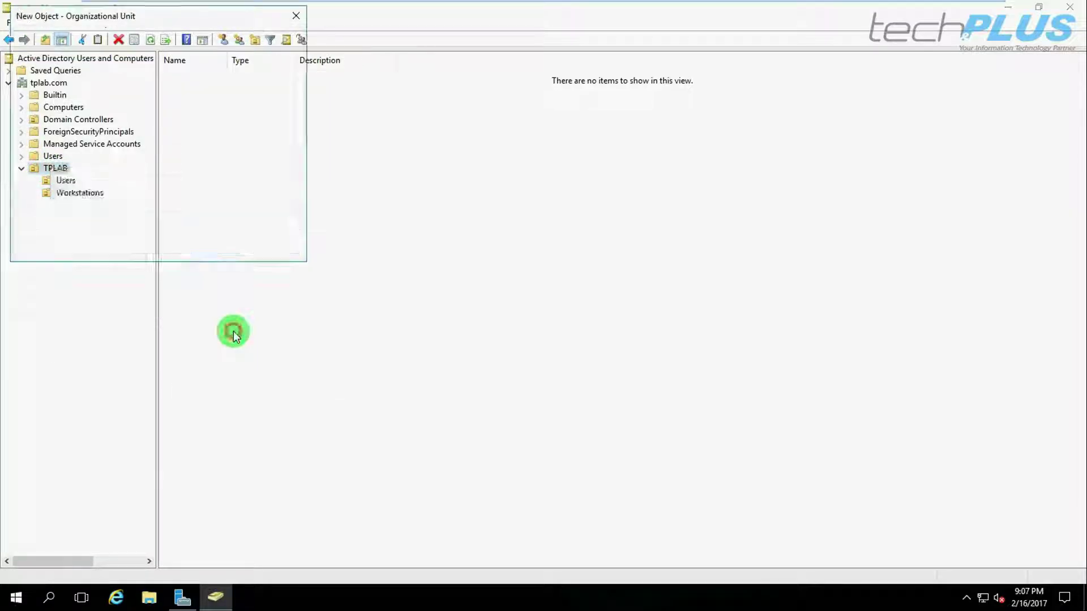
text(G)
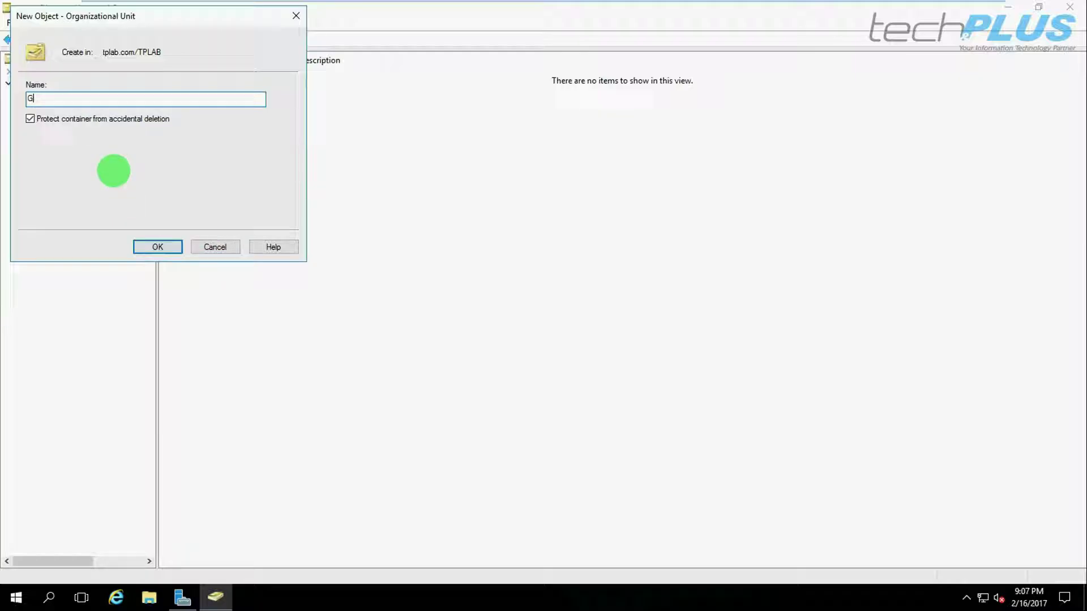
text(ourp)
key(BackSpace)
key(BackSpace)
key(BackSpace)
text(roupos)
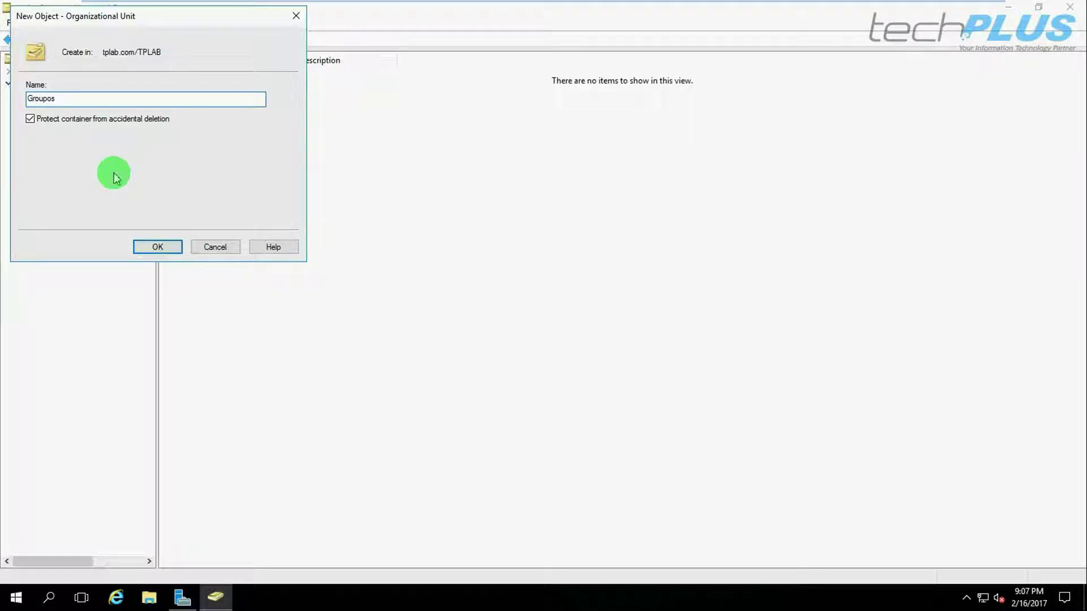
key(BackSpace)
key(BackSpace)
text(s)
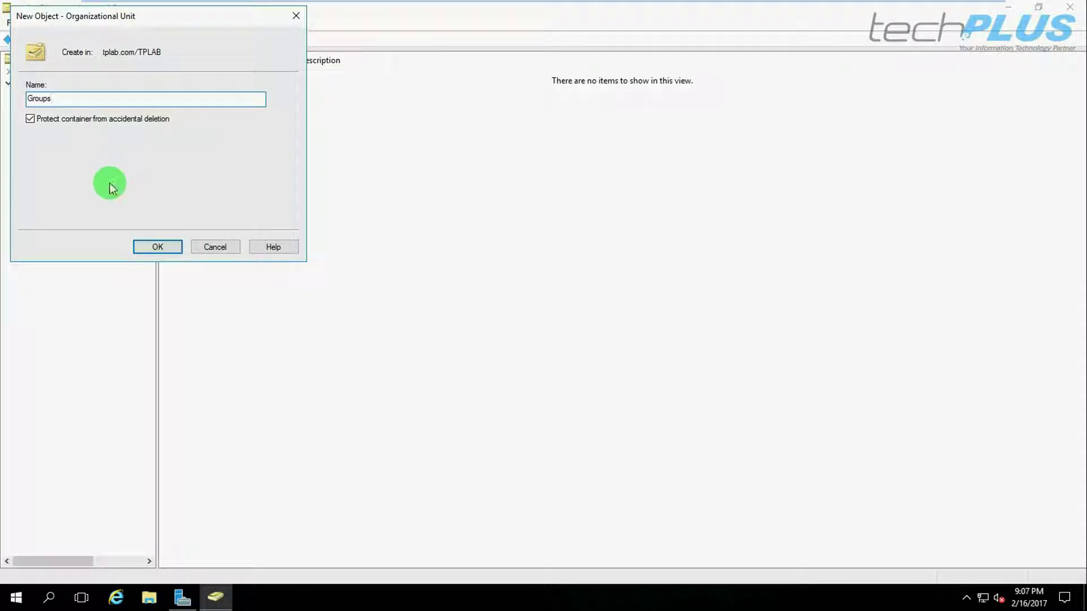
click(153, 245)
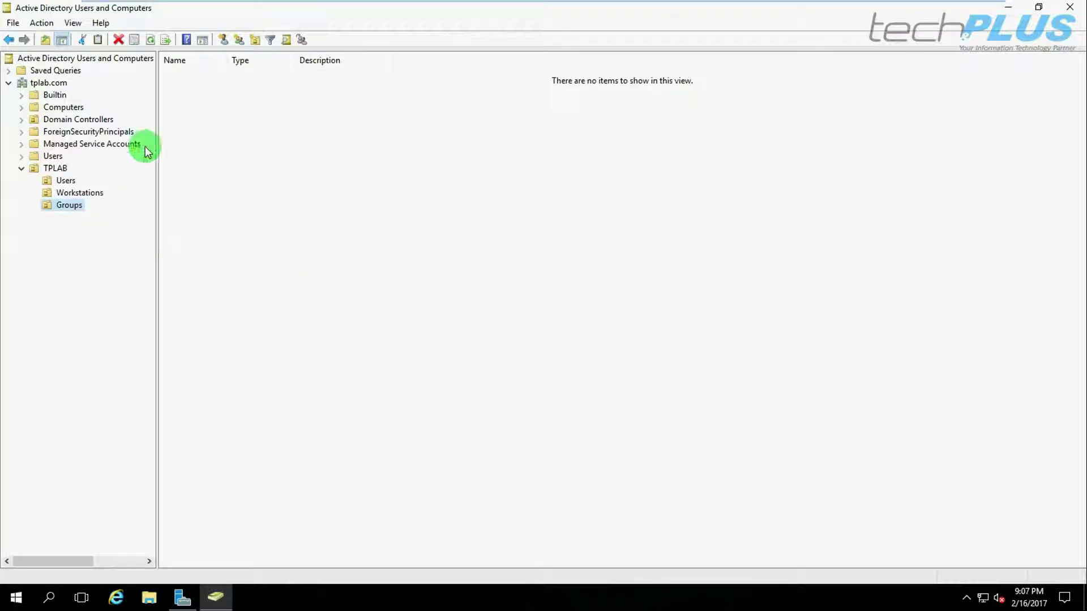
Browse Administrator, Guest and Domain Admins in the built-in Users container, then open TPLAB > Users.
right_click(66, 182)
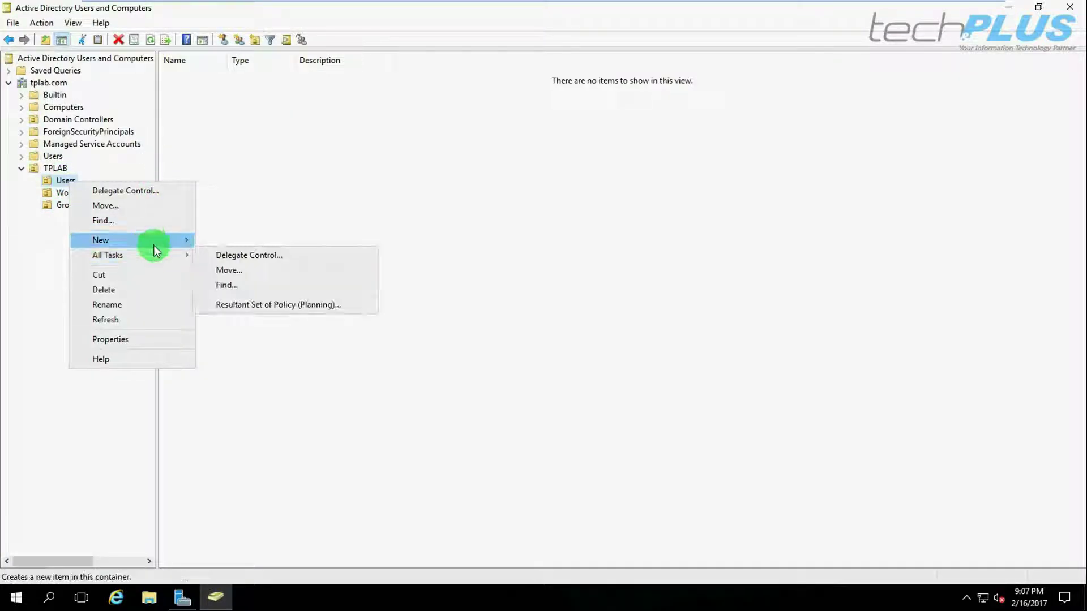
mouse_move(154, 246)
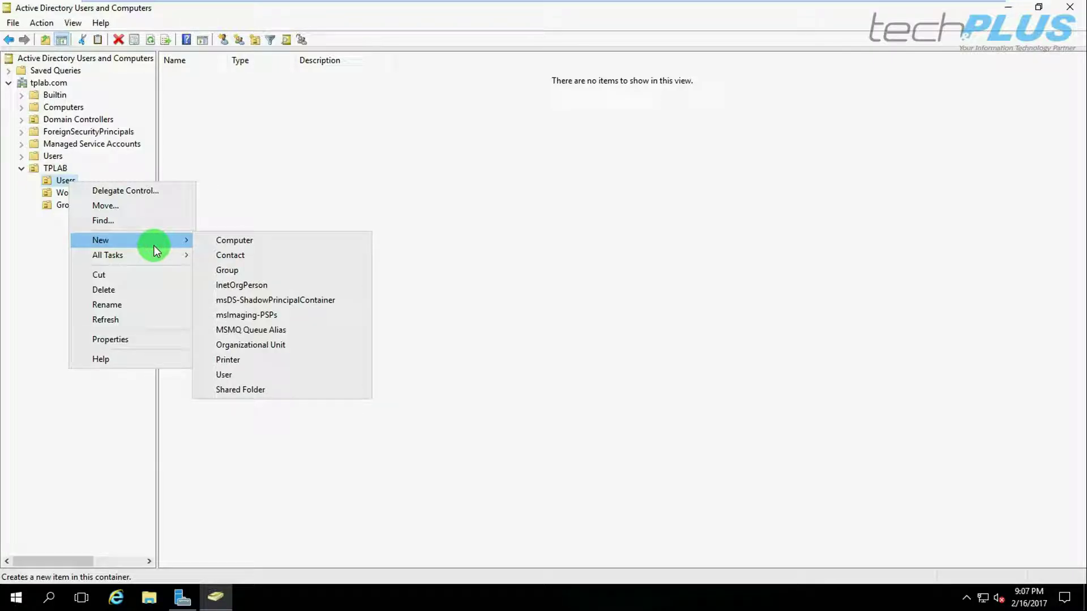
click(316, 163)
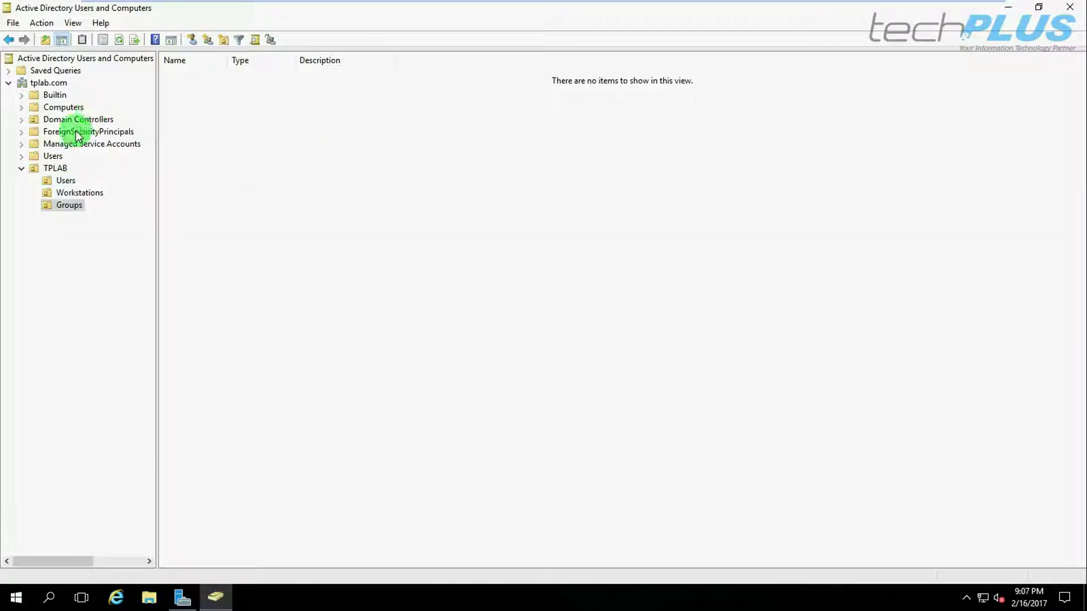
click(54, 156)
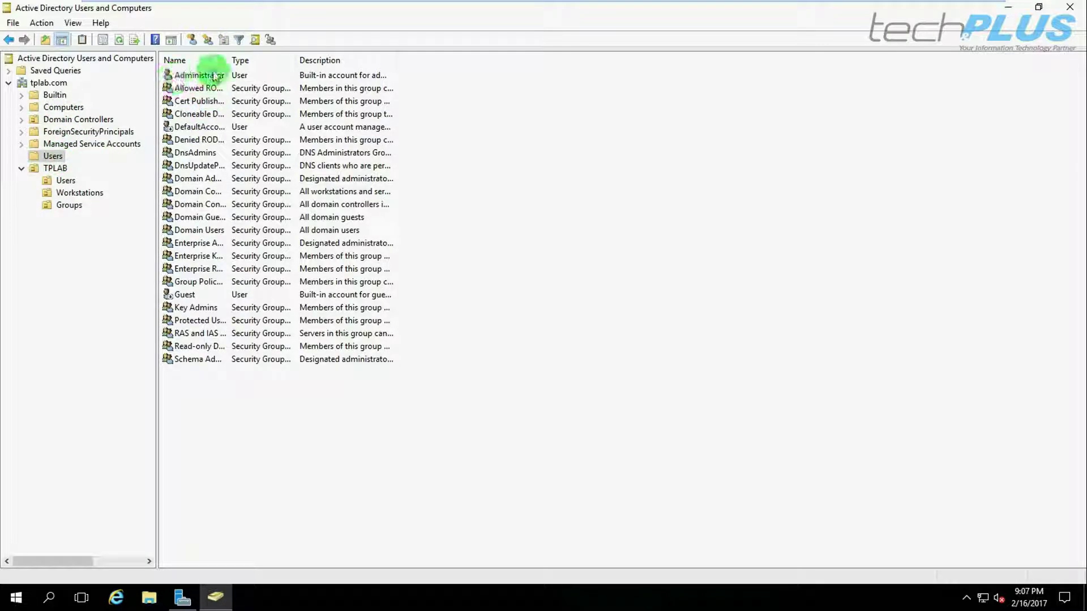
click(192, 76)
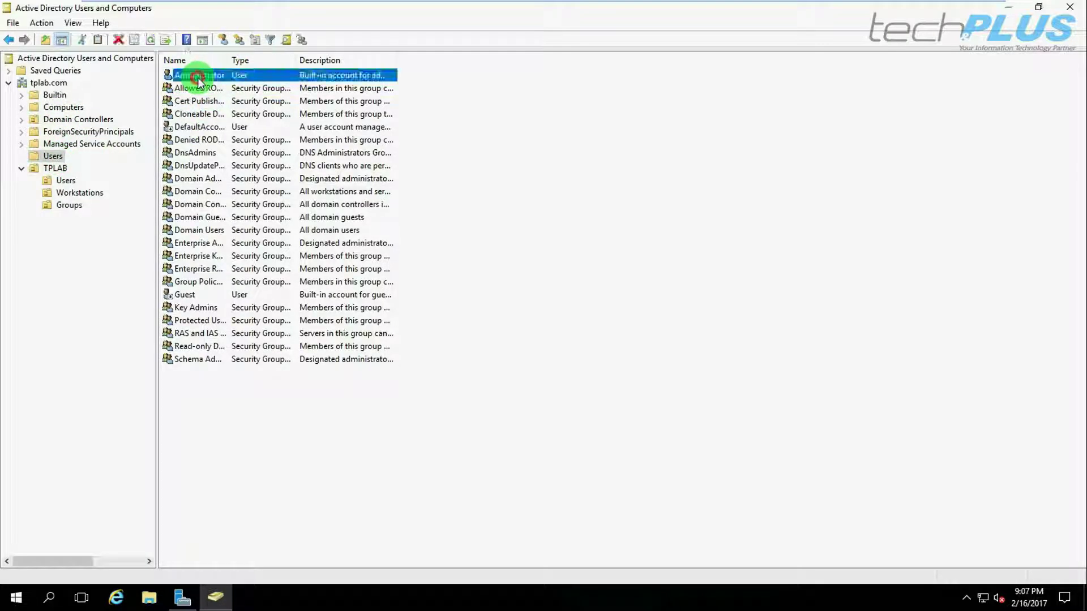
drag(175, 386, 405, 67)
click(496, 160)
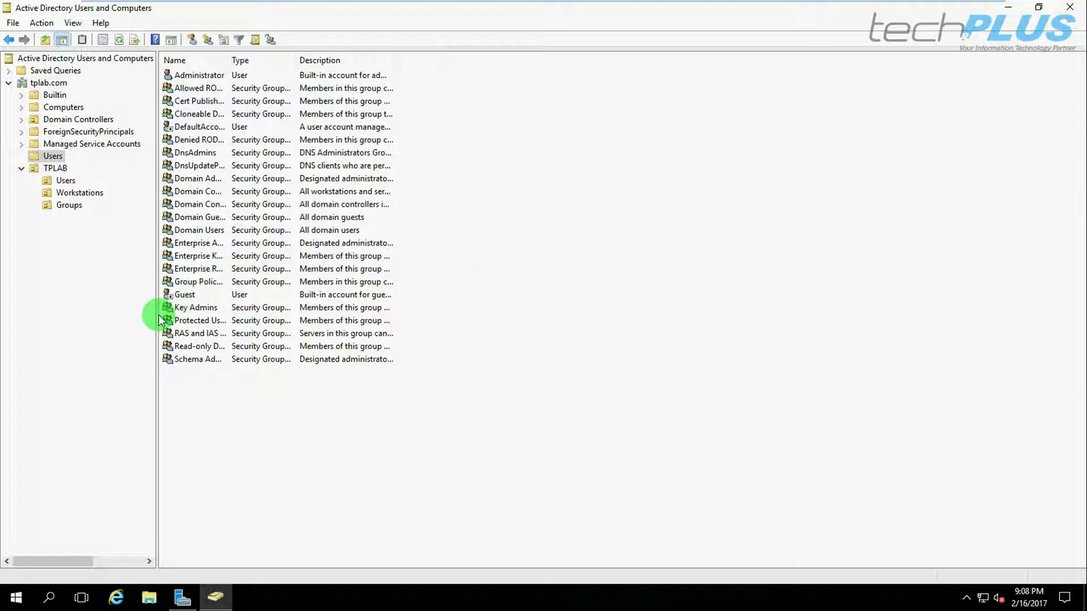
click(67, 183)
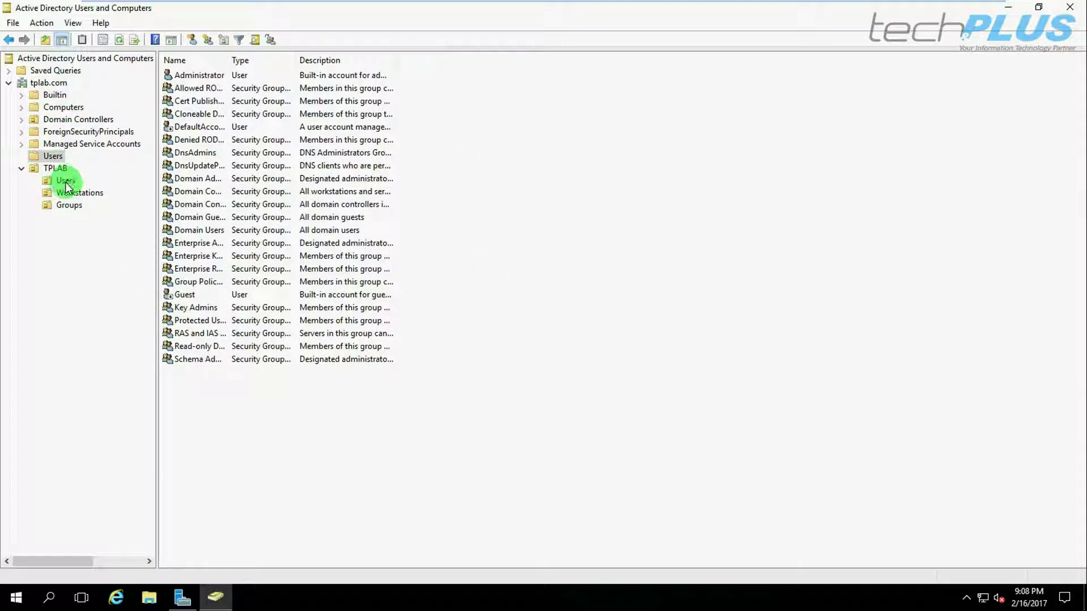
Launch the New Object – User wizard from TPLAB's Users OU context menu.
right_click(63, 181)
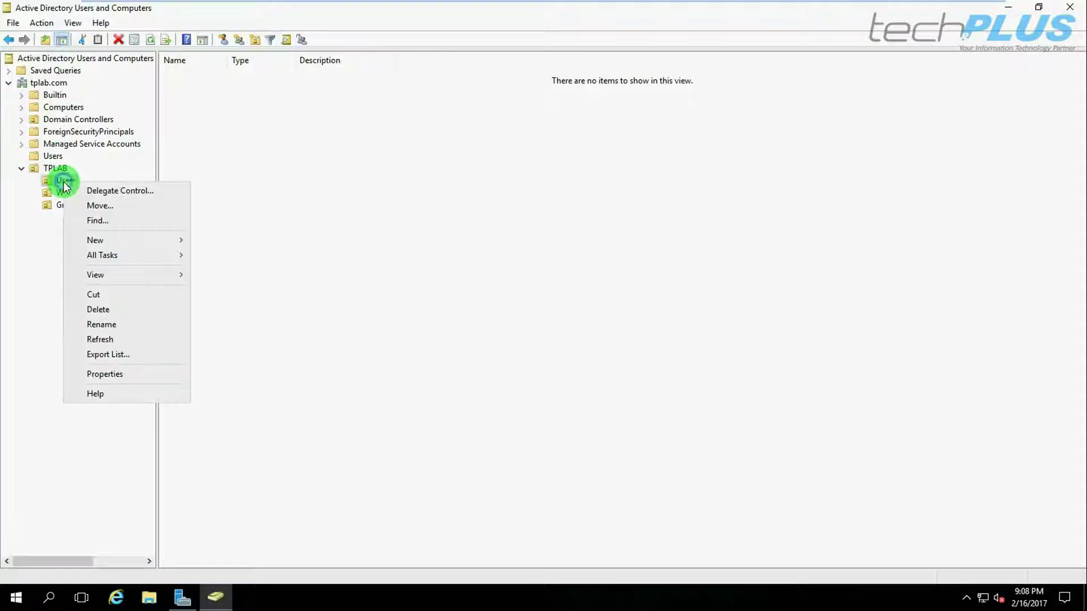
click(124, 247)
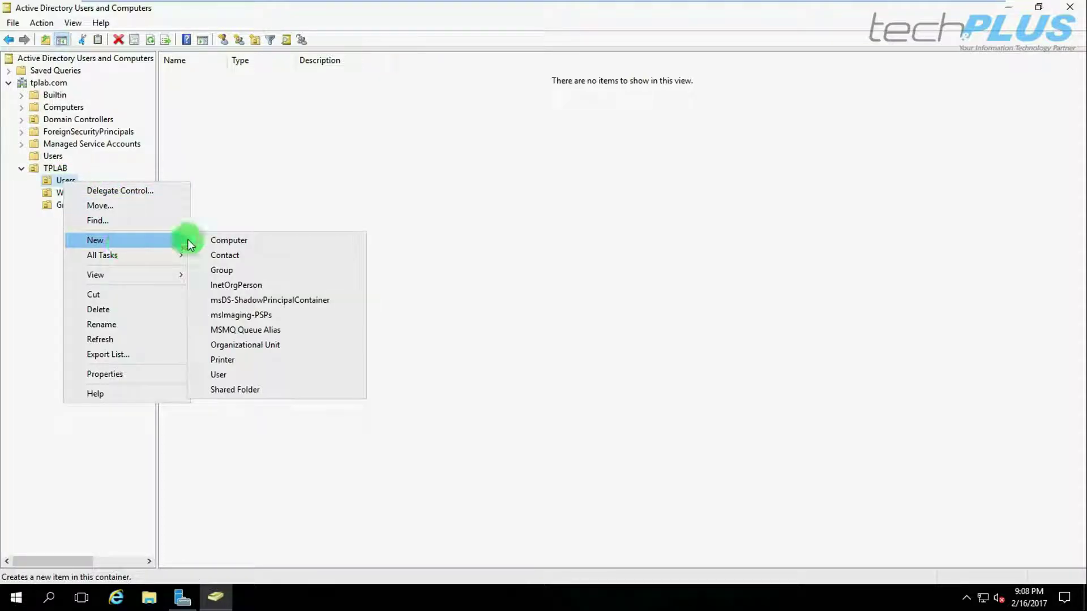
click(217, 376)
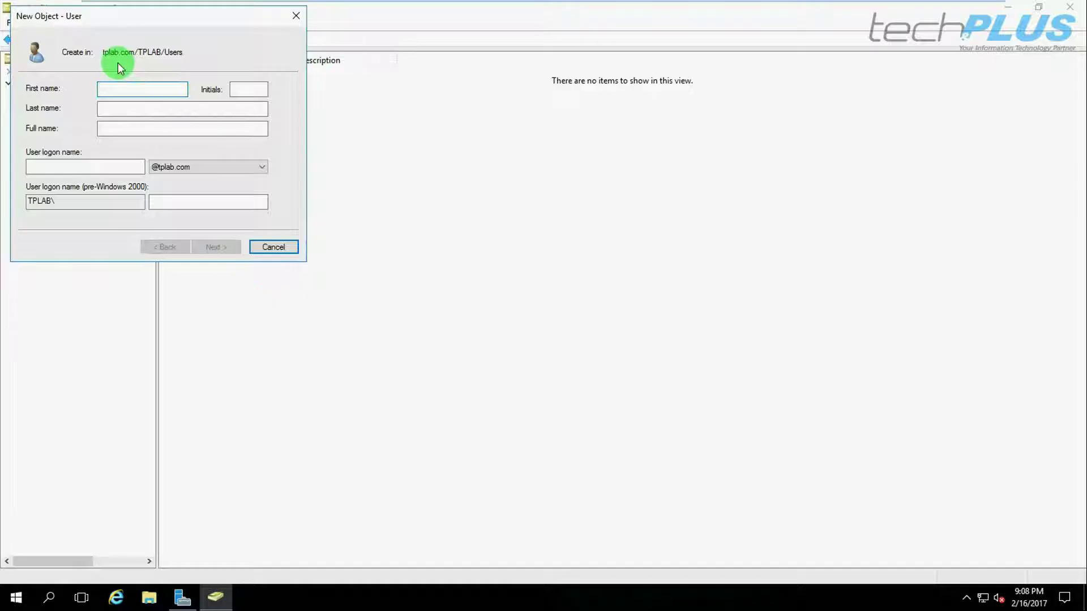
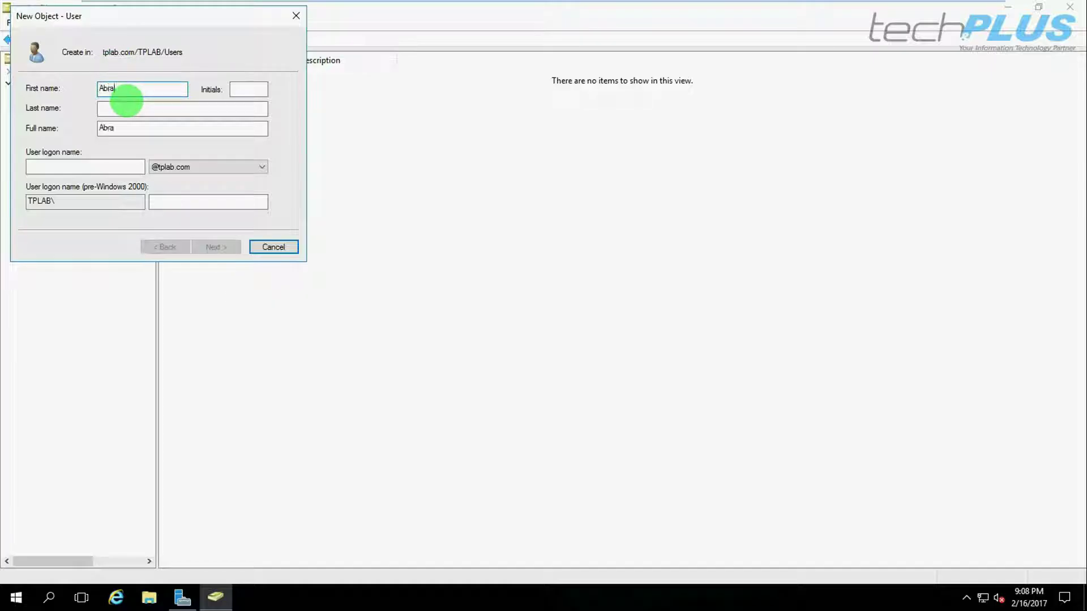
Enter the user's first name, last name and first.last logon name, then advance to the password page.
click(148, 108)
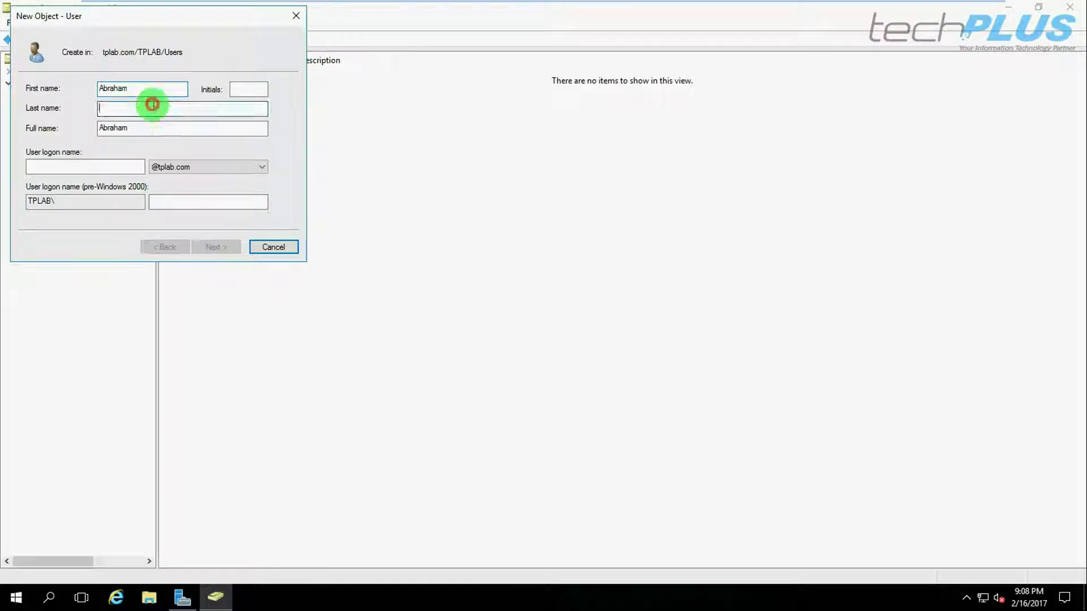
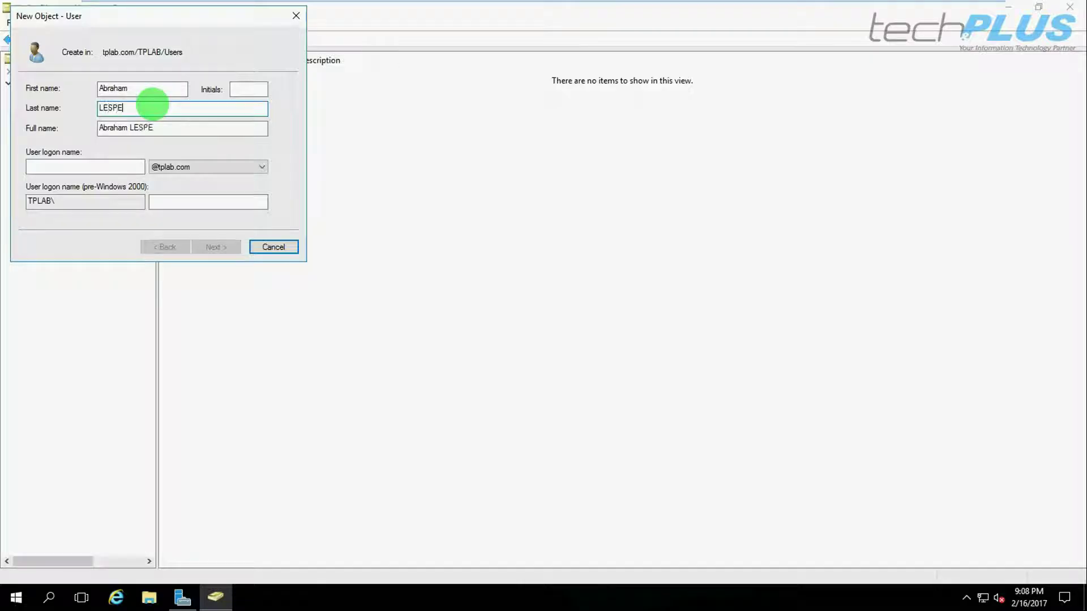
click(84, 165)
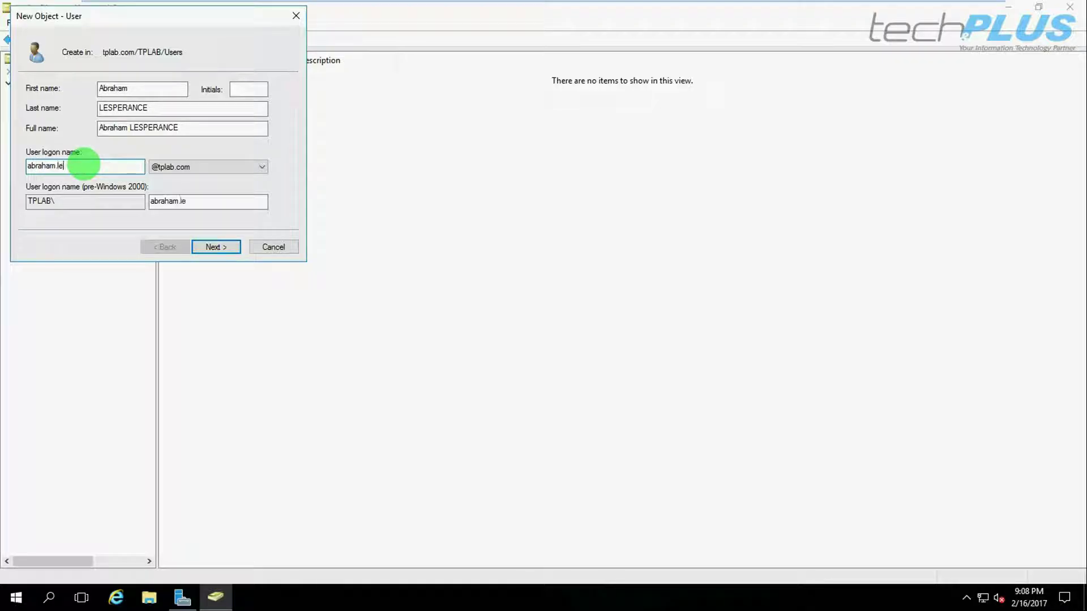
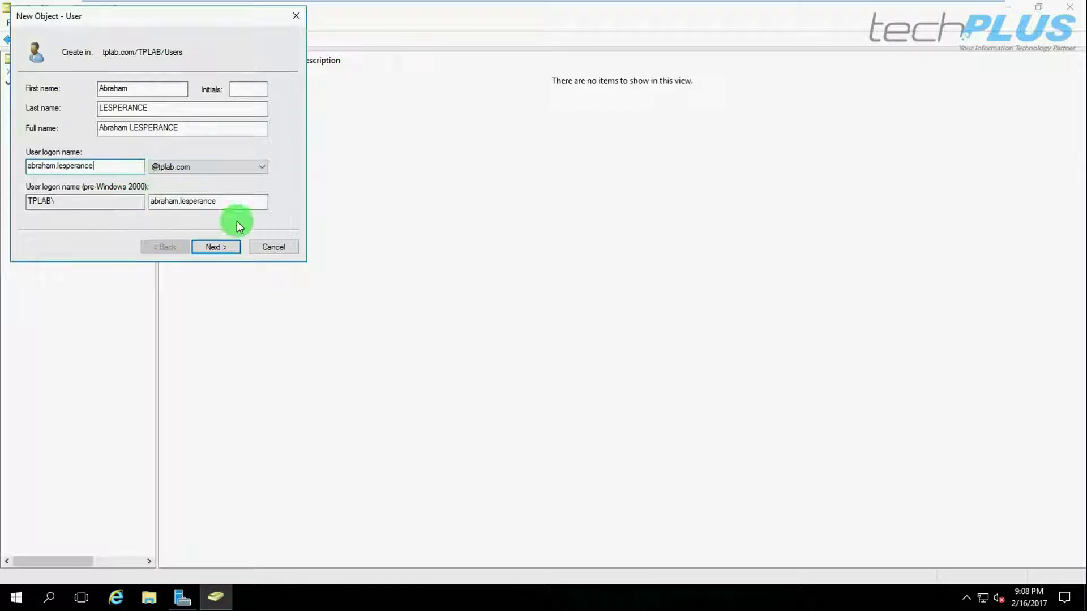
click(214, 247)
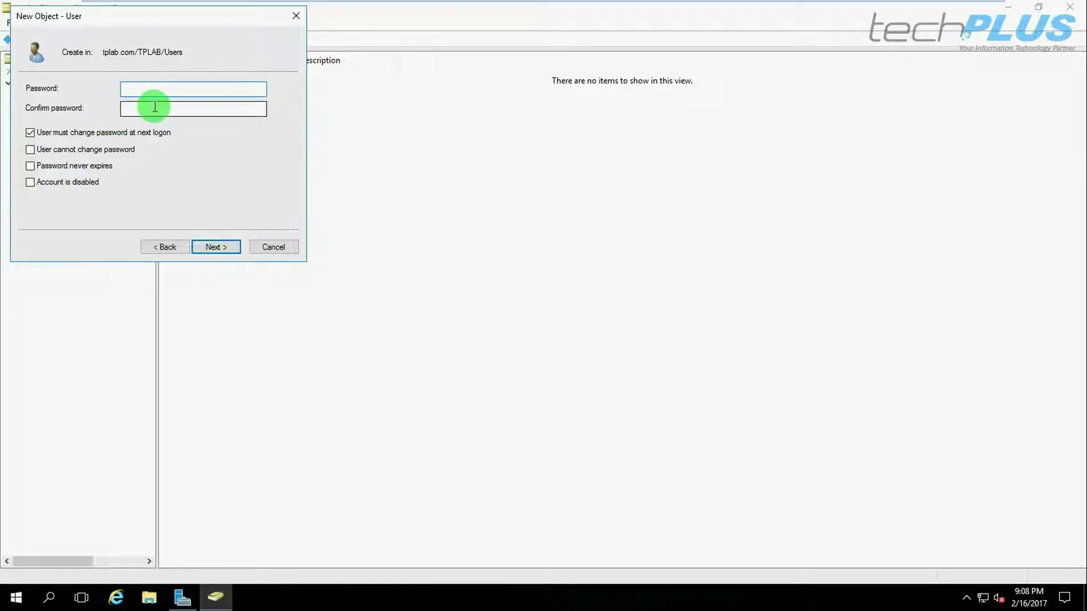
Set and confirm the user's password without forced change at next logon, finish, and widen the Name column.
text(*******)
click(154, 107)
text(*****)
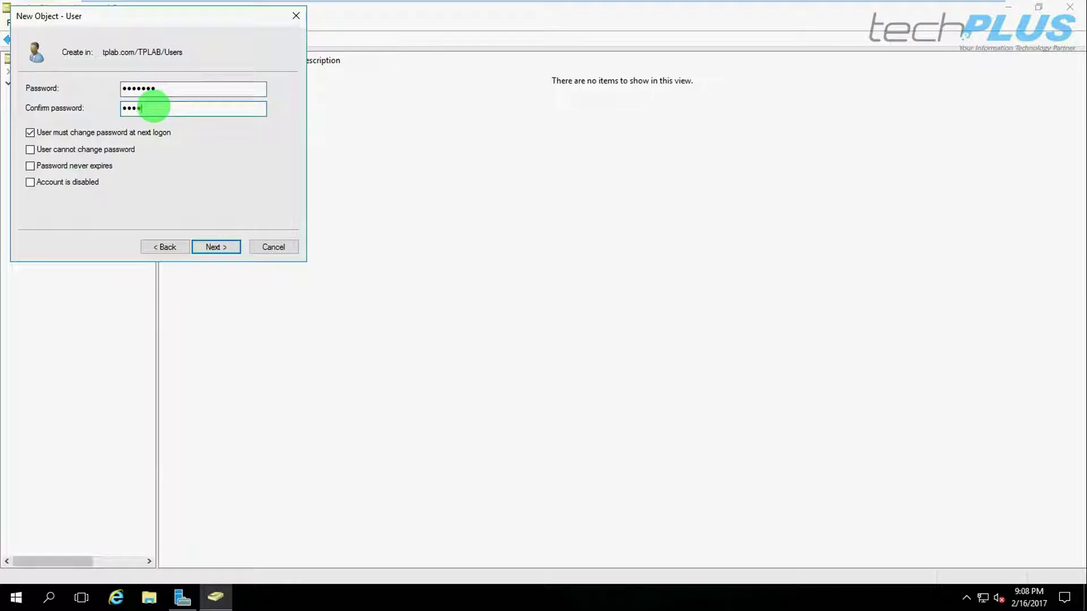
text(**)
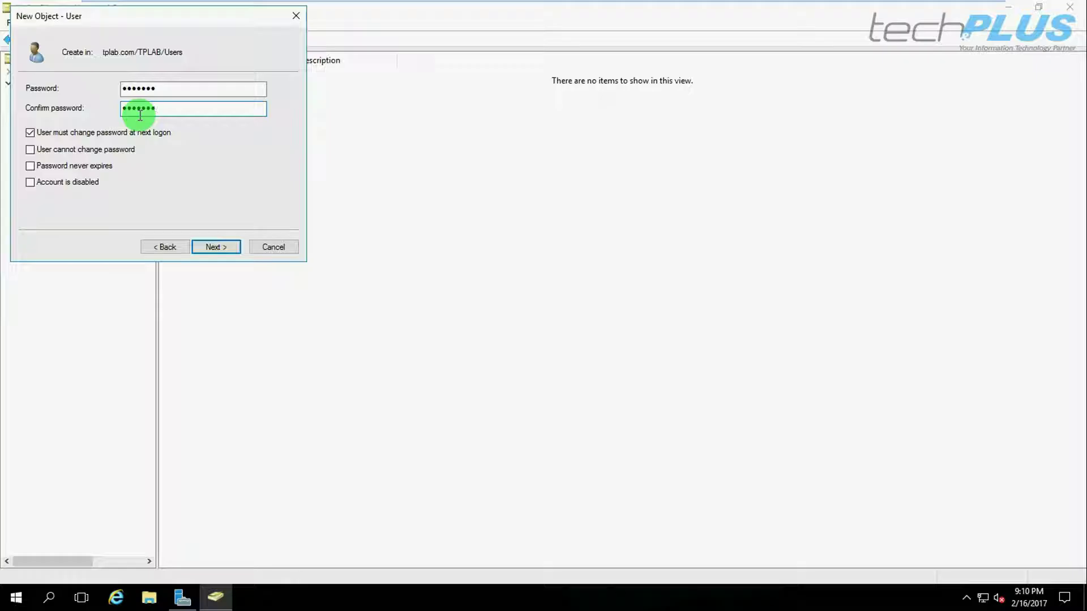
click(29, 134)
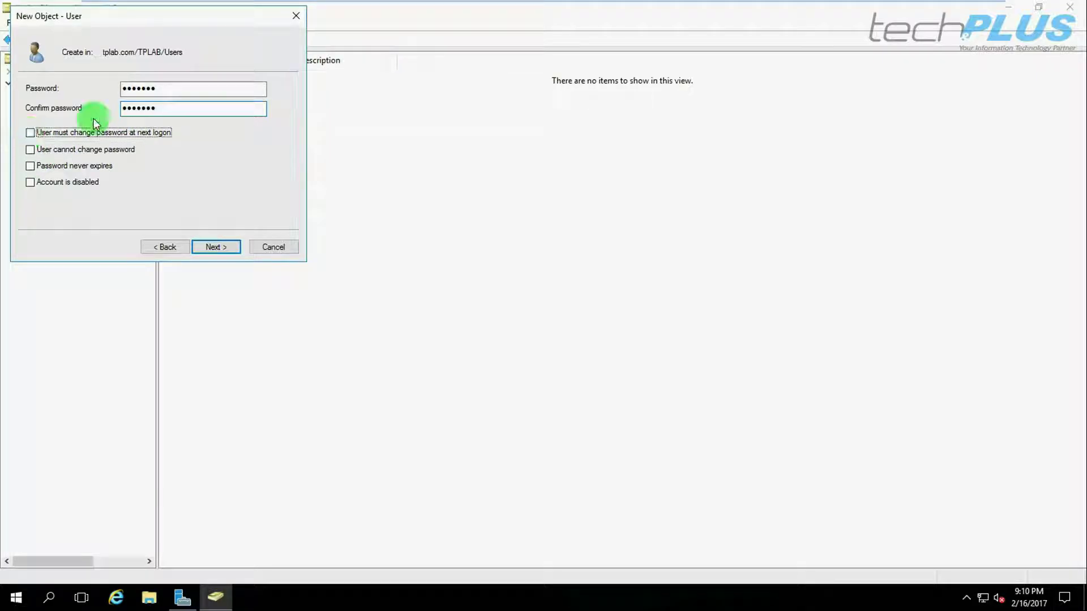
click(213, 249)
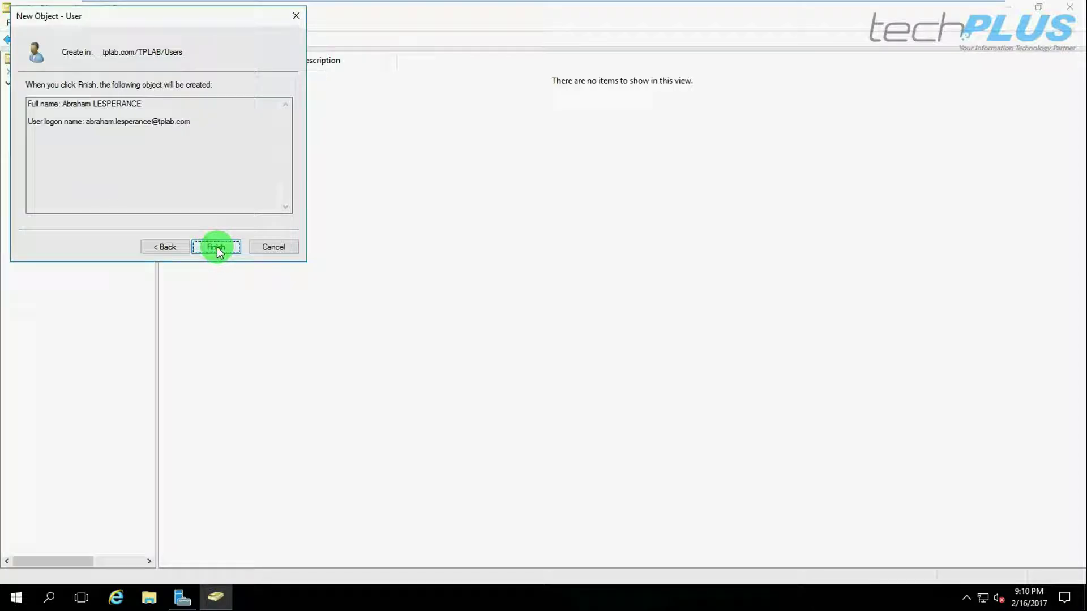
click(217, 246)
drag(229, 60, 294, 67)
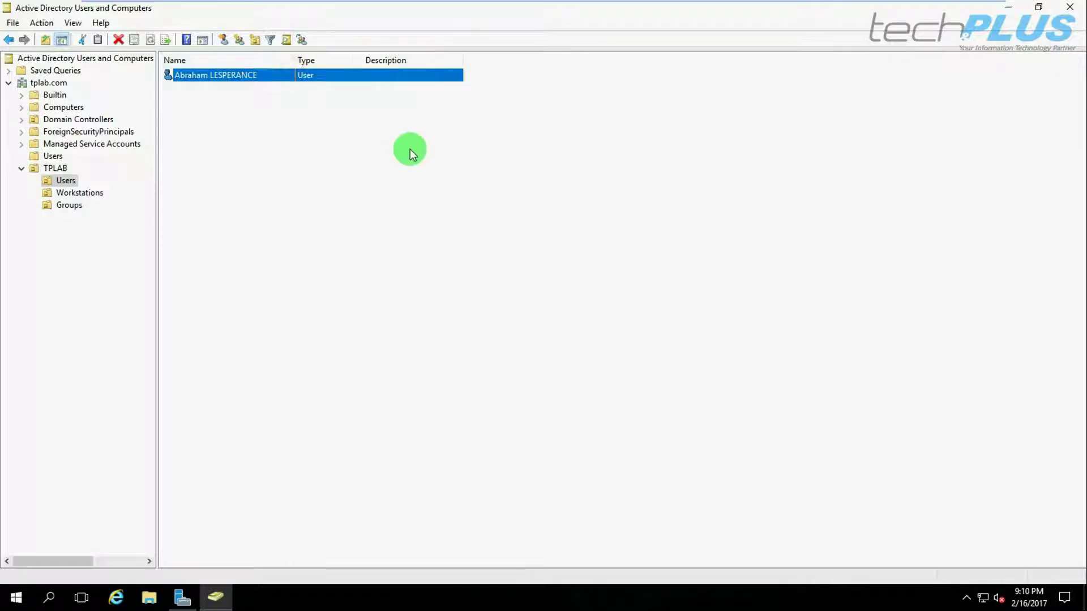
Add group SG-SharedData-RW under TPLAB > Groups with Global scope and Security type.
right_click(68, 206)
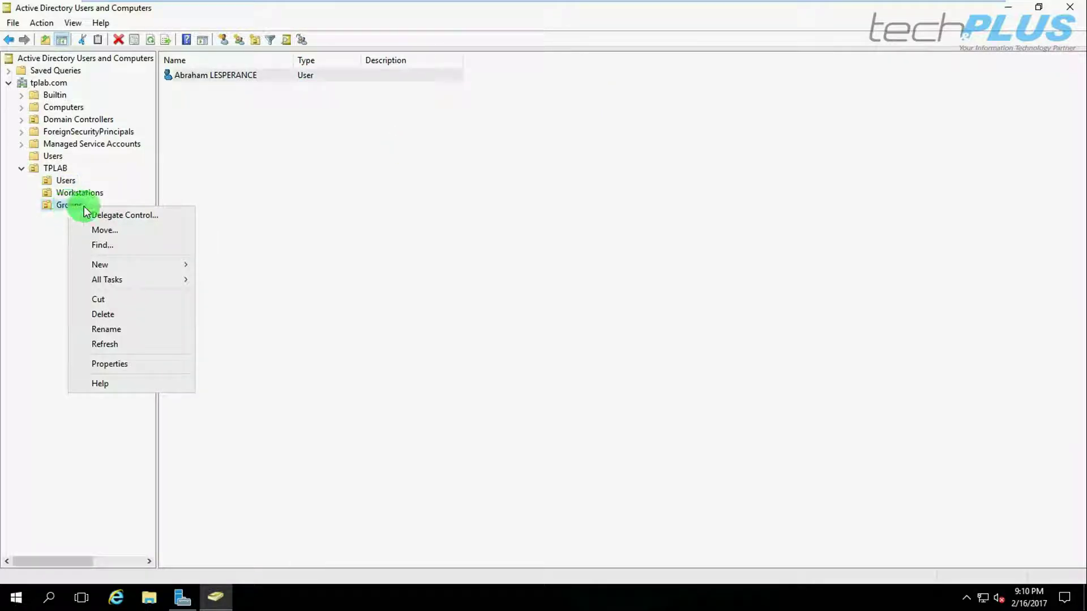
click(152, 264)
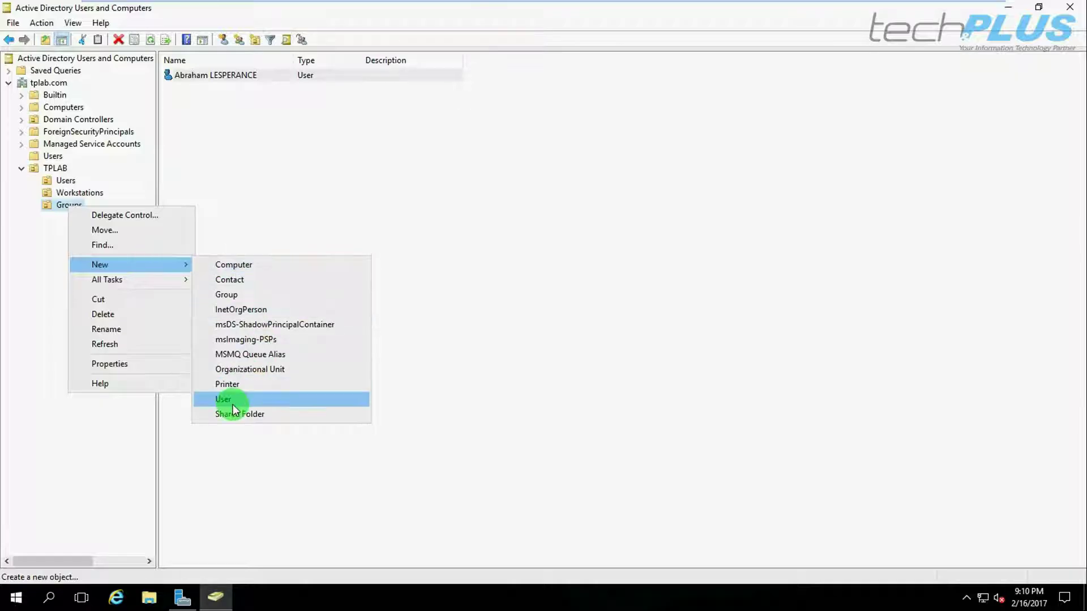
click(226, 294)
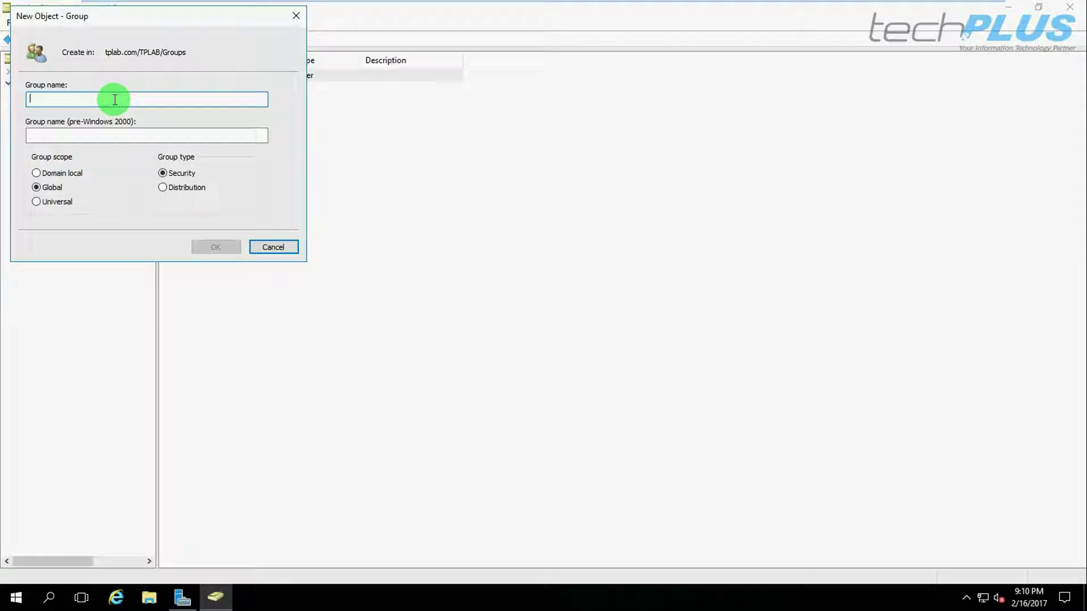
text(SG)
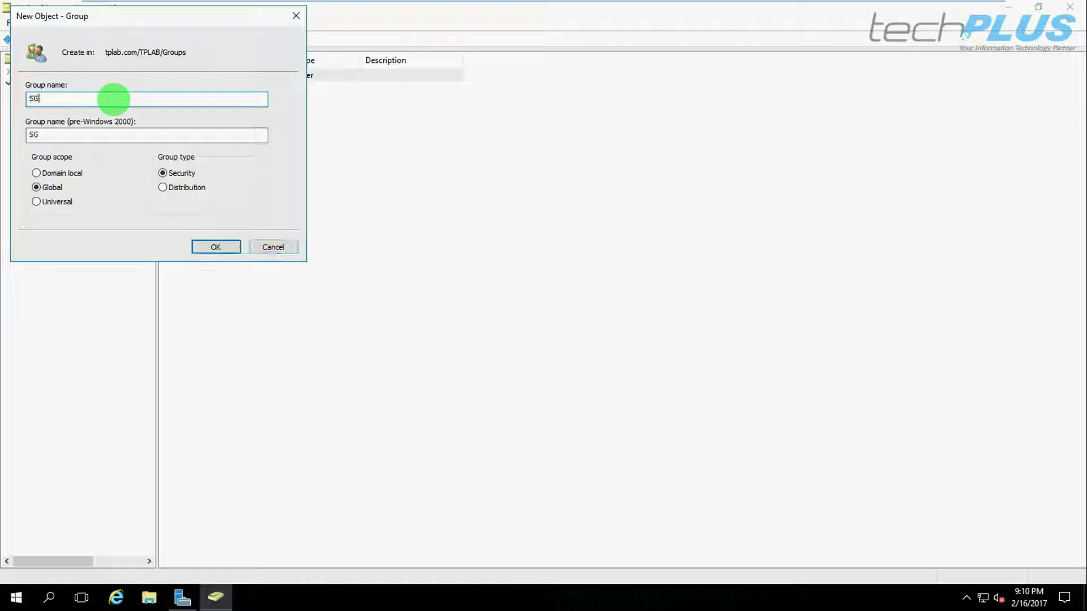
text(-SharedData-)
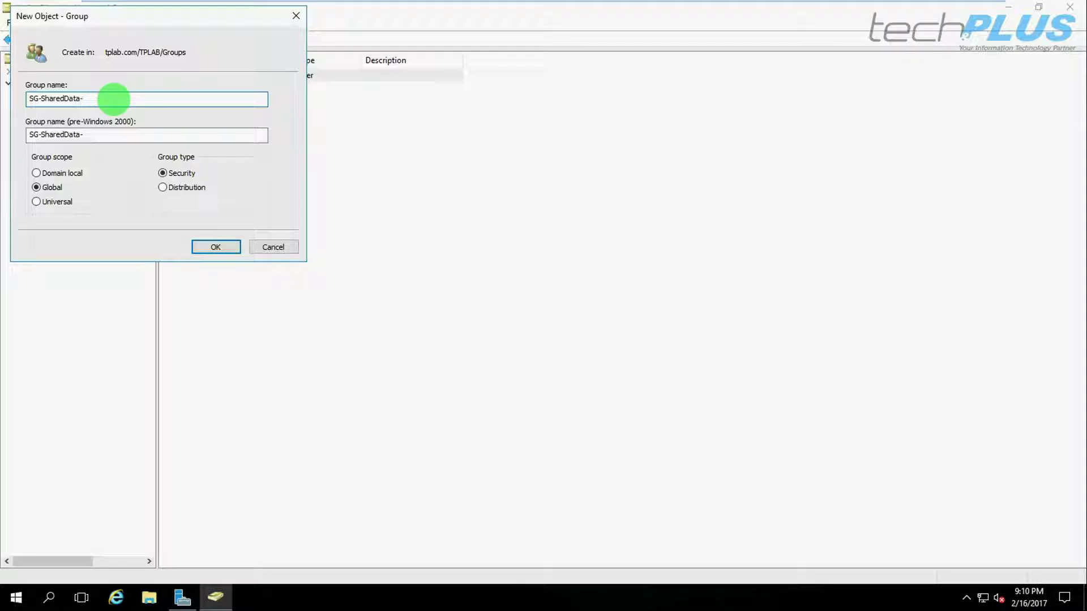
text(RW)
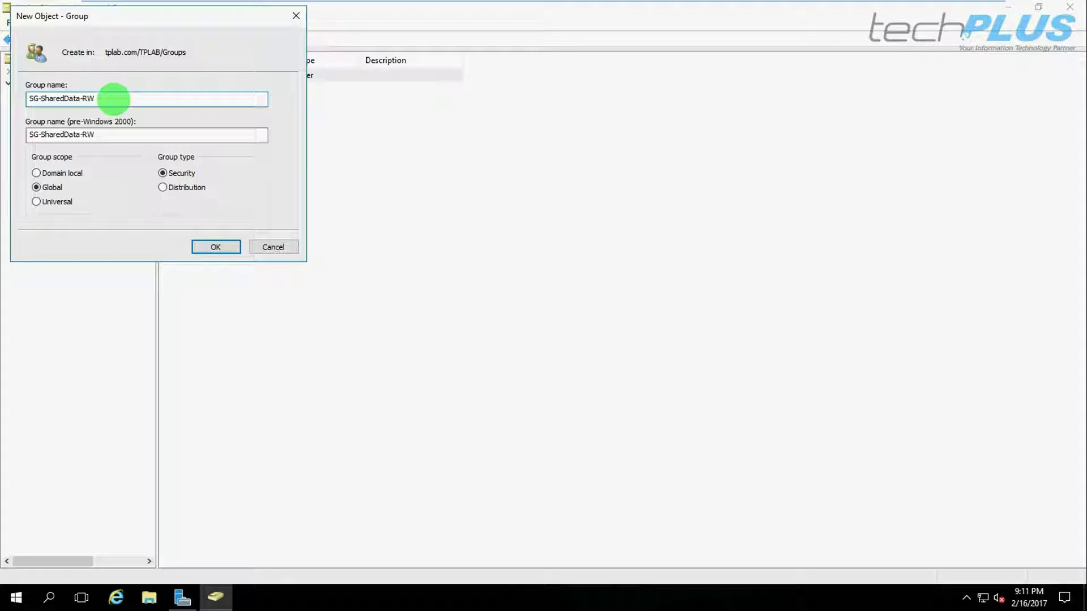
click(45, 188)
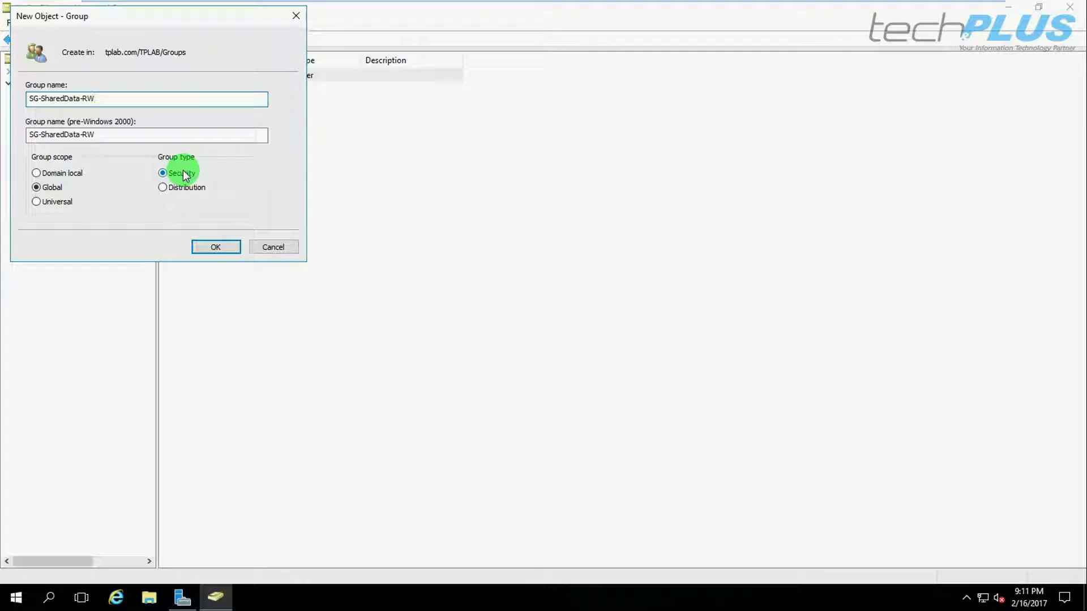
click(218, 247)
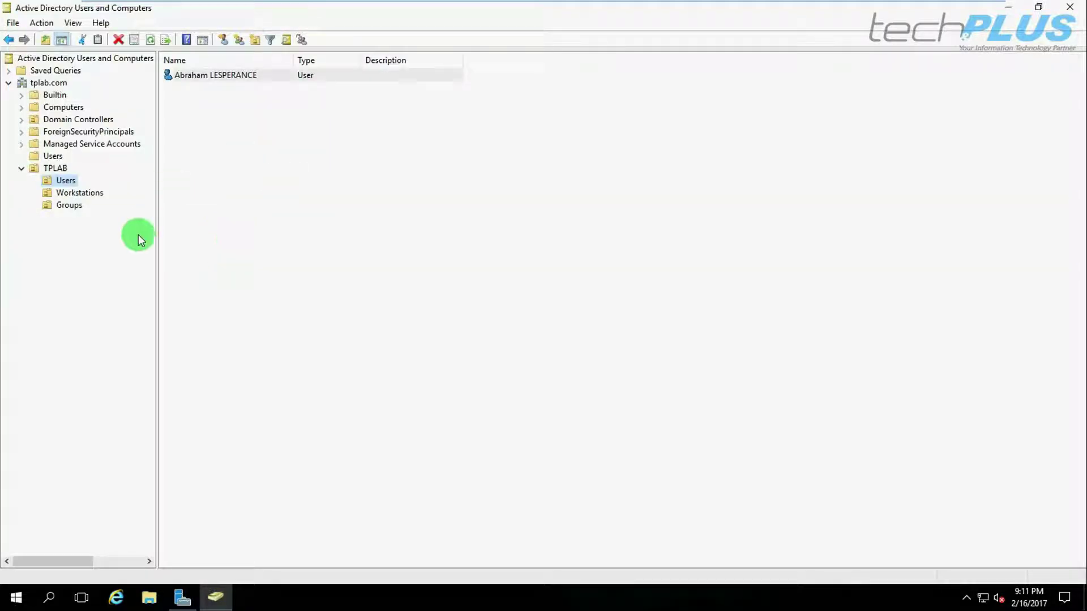
Add the new user to SG-SharedData-RW's Members via Check Names, then apply and close.
click(73, 205)
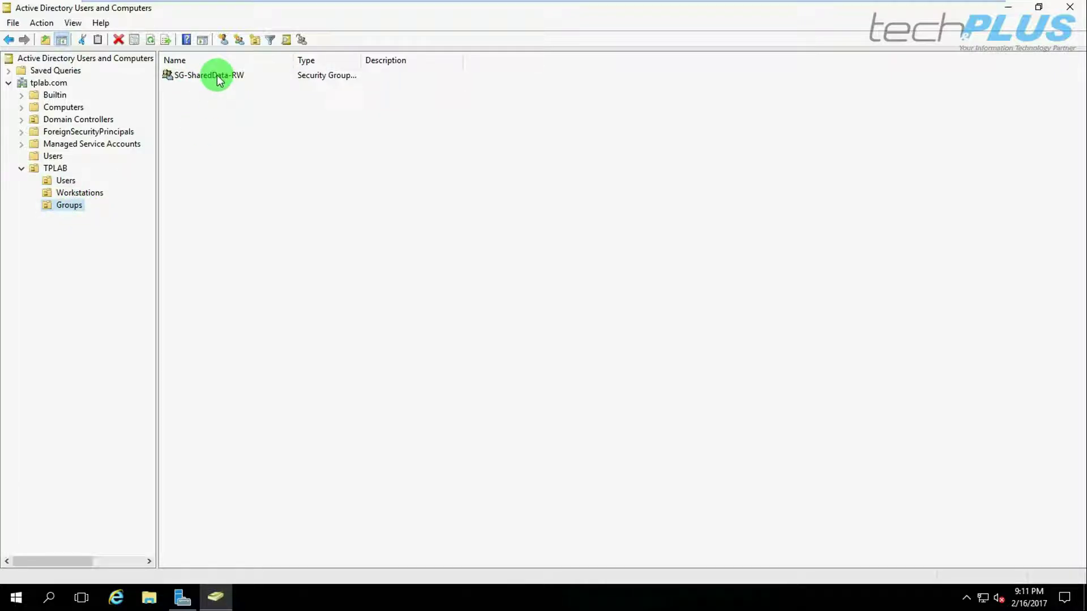
double_click(203, 76)
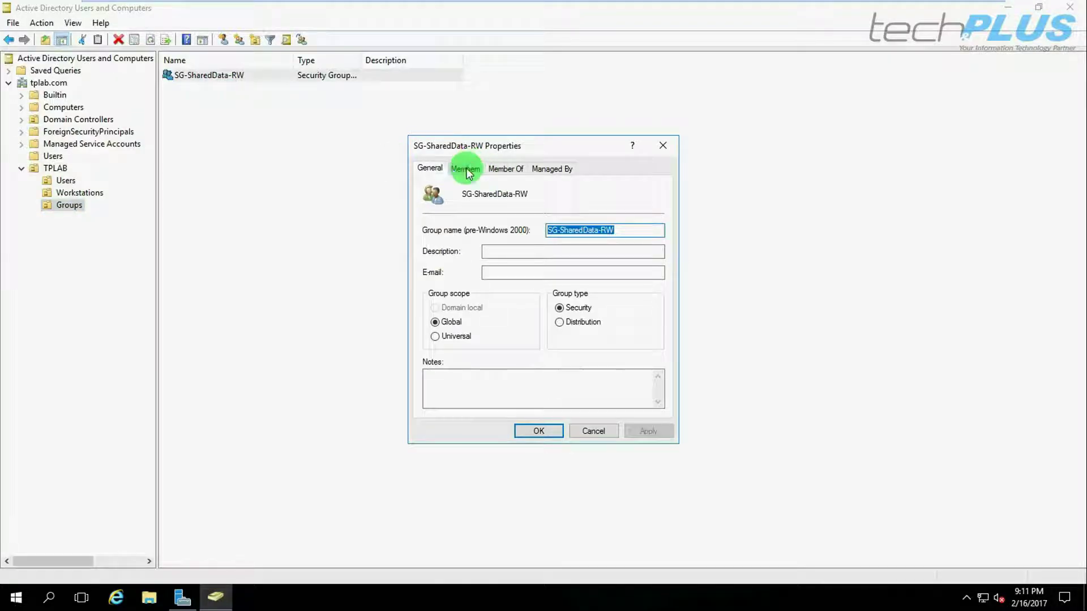
click(463, 170)
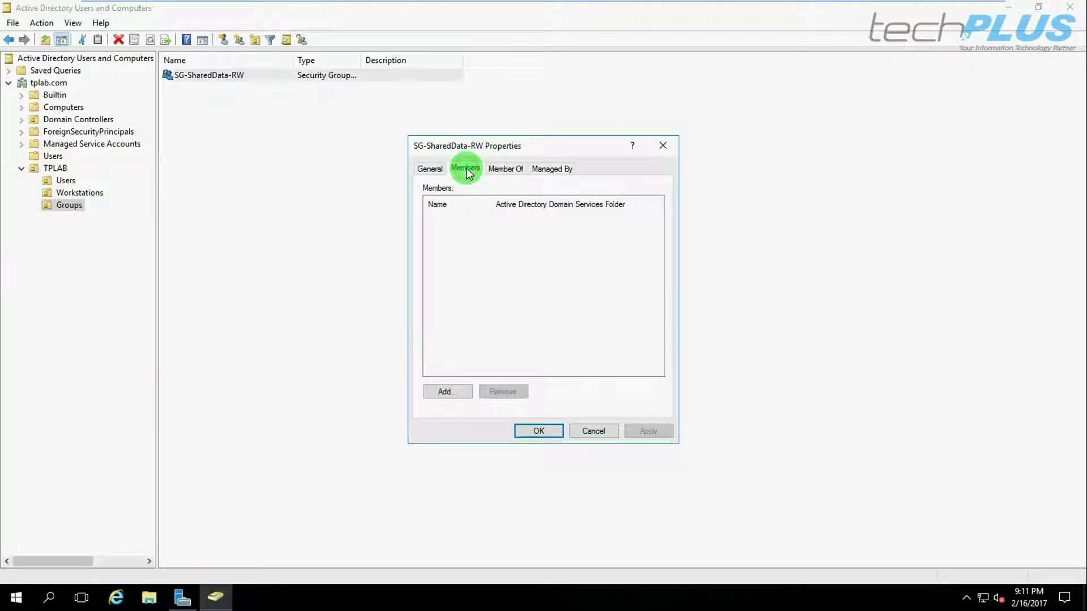
click(444, 392)
click(584, 282)
text(ab)
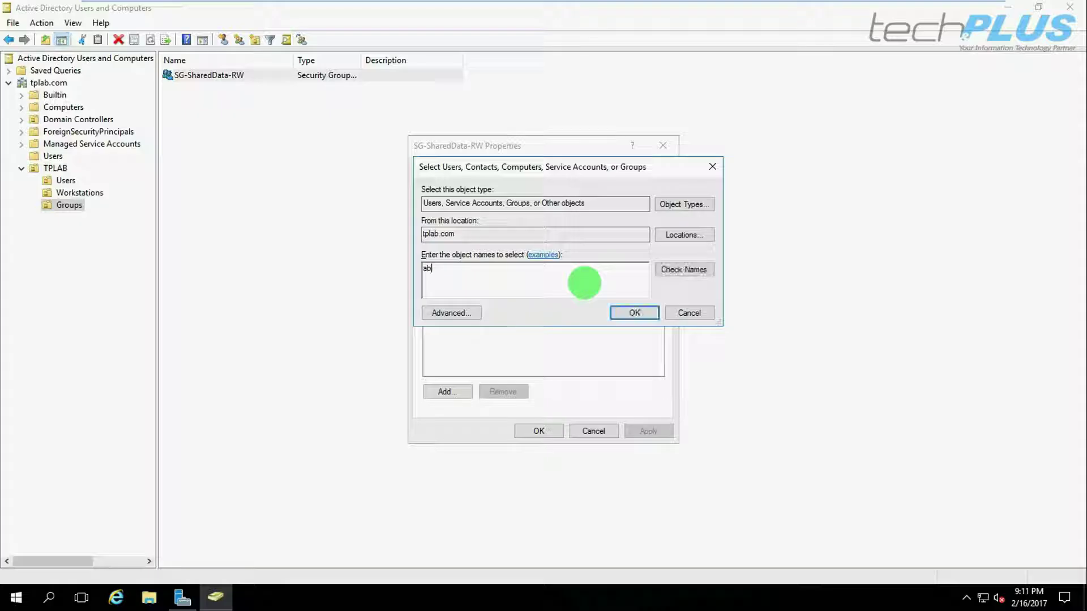
text(raham)
click(683, 269)
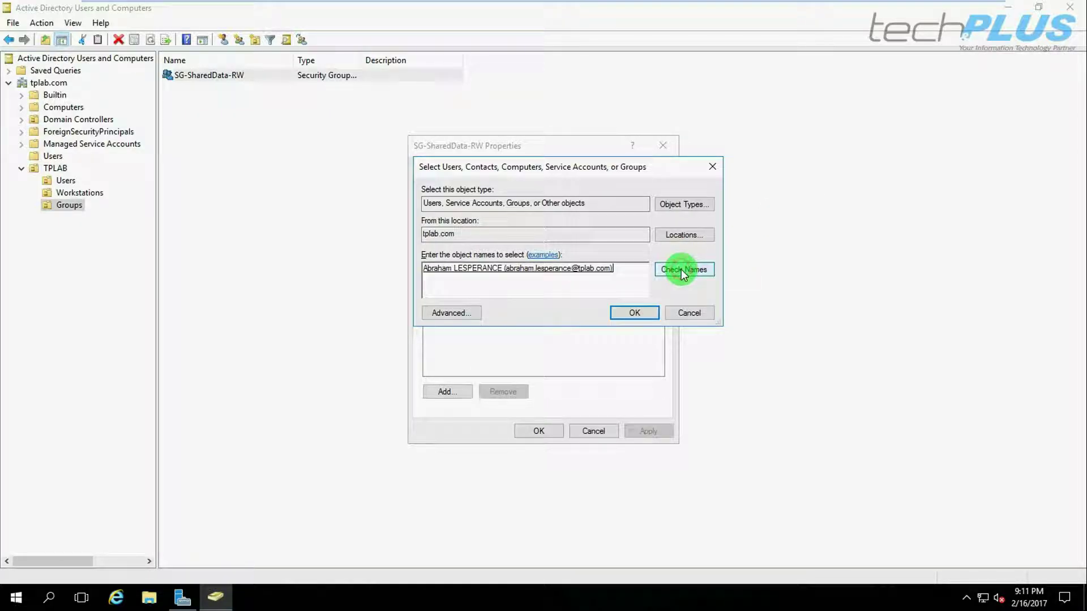
double_click(552, 267)
click(635, 314)
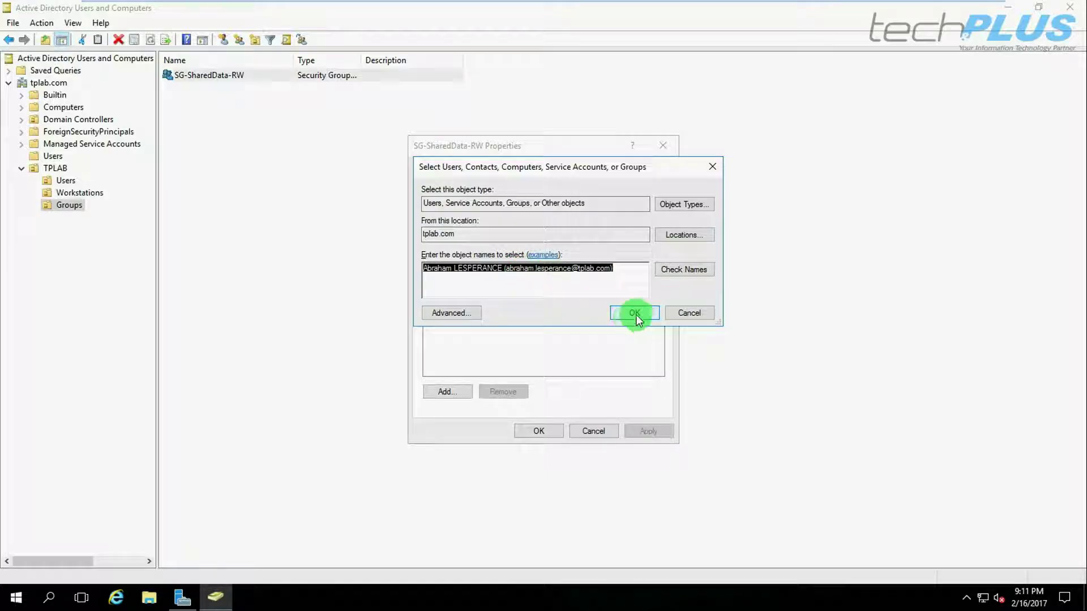
click(649, 432)
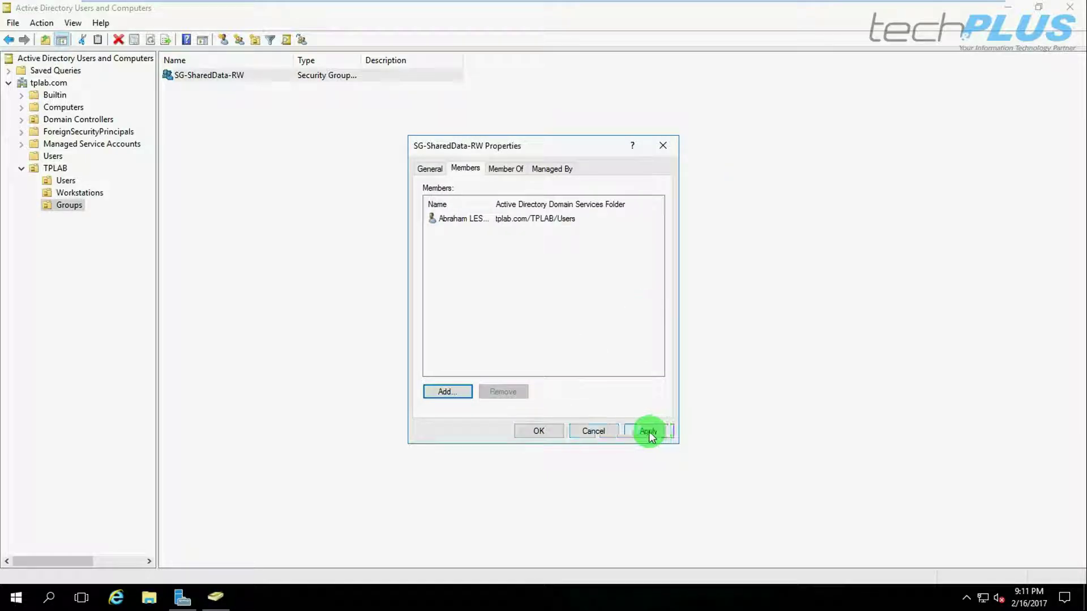
click(536, 433)
Reopen SG-SharedData-RW's Members list to confirm the user is listed, then close it.
click(391, 265)
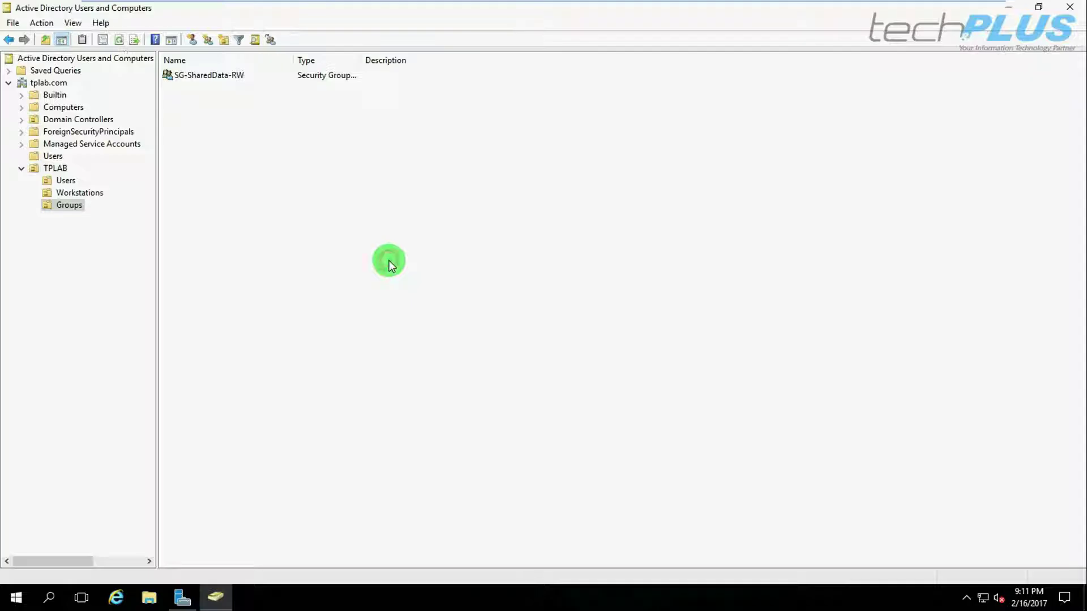
double_click(218, 78)
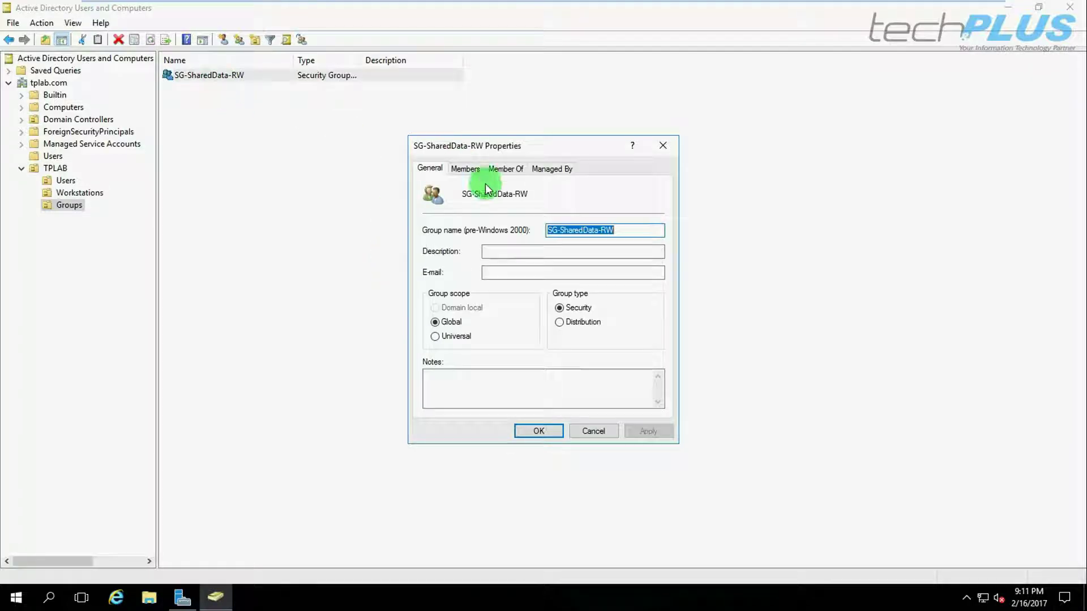
click(465, 168)
drag(493, 203, 527, 214)
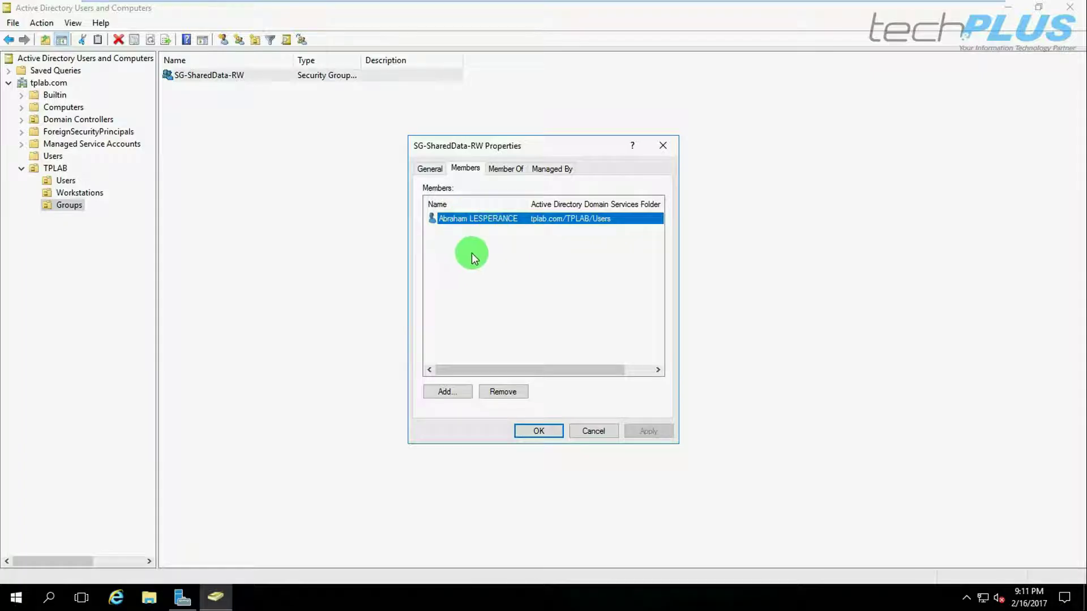
click(528, 434)
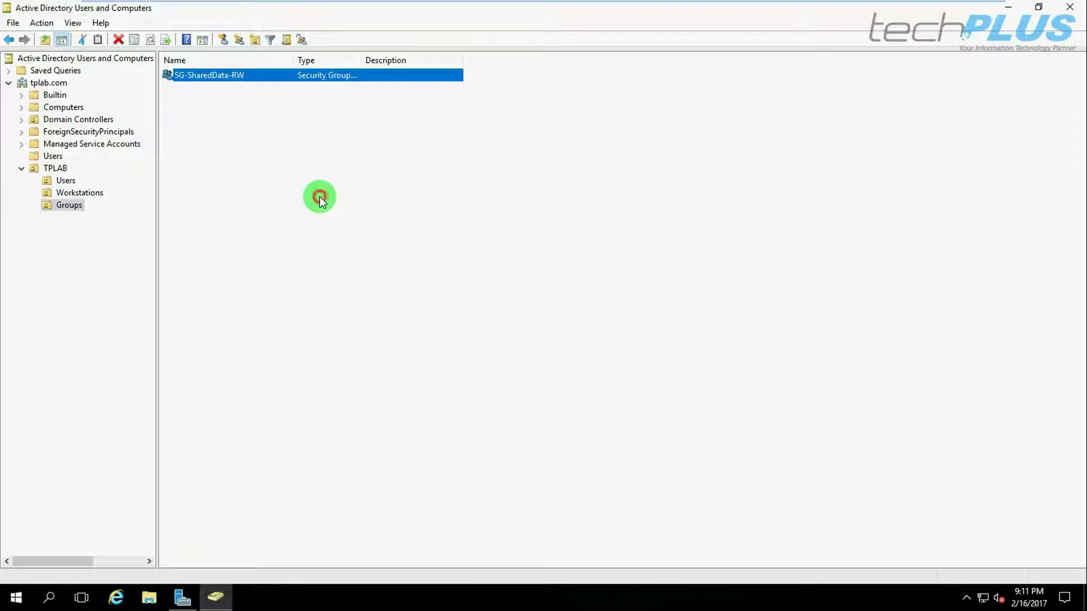
click(320, 196)
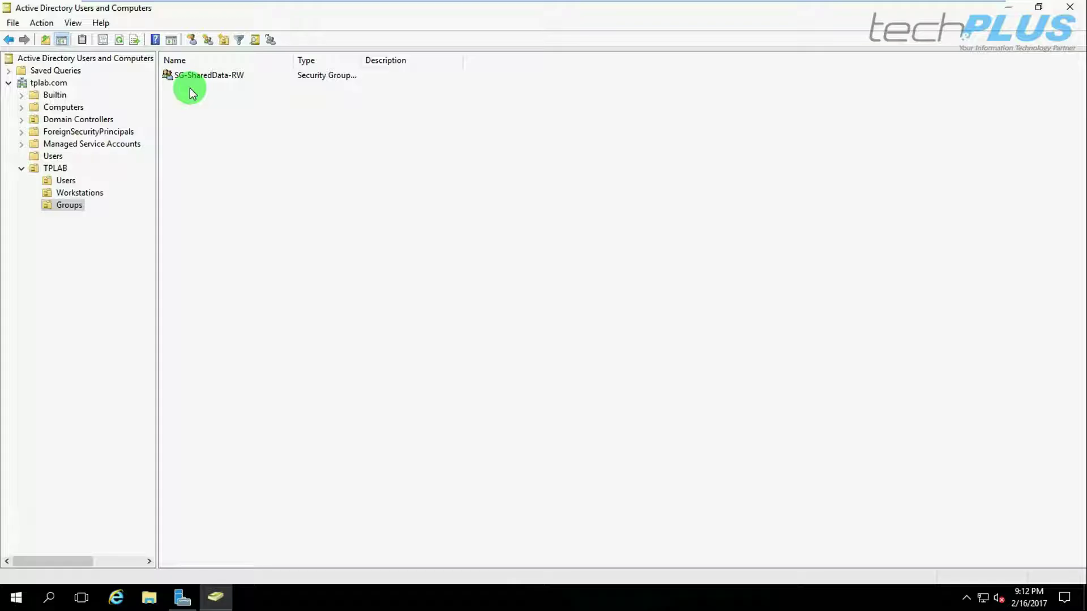
Select the TPLAB Workstations OU to see that it contains no objects.
click(75, 193)
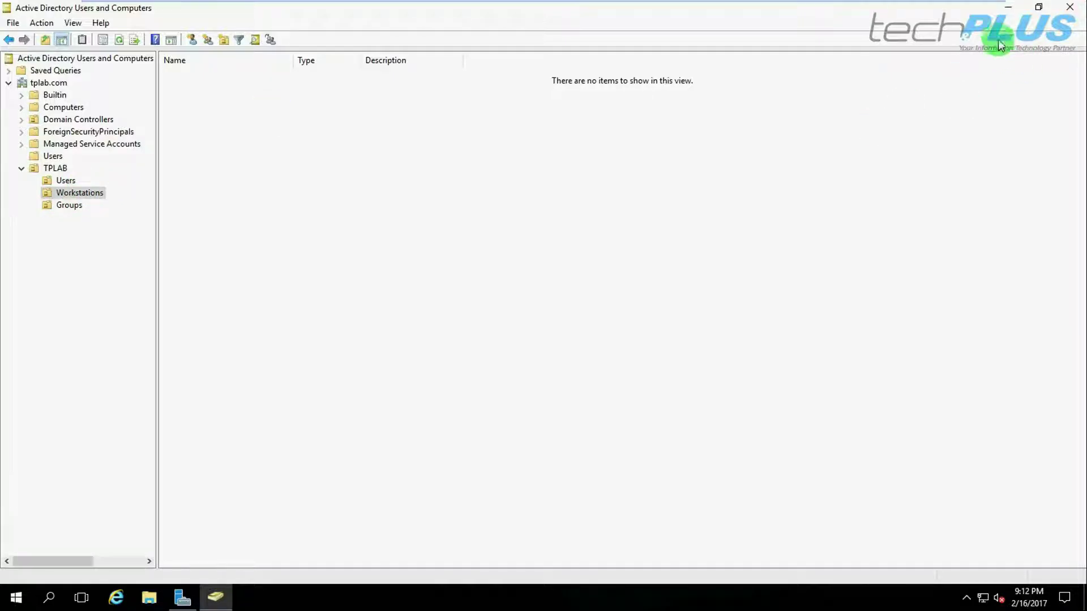
Minimize Users and Computers and launch DNS Manager maximized from Server Manager's Tools.
click(1011, 8)
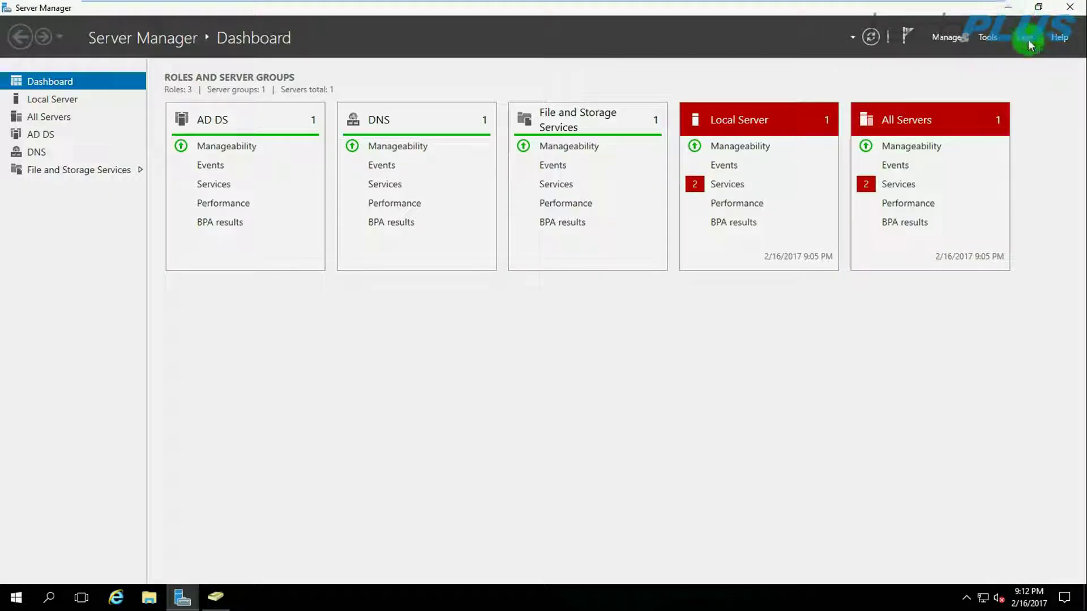
click(986, 37)
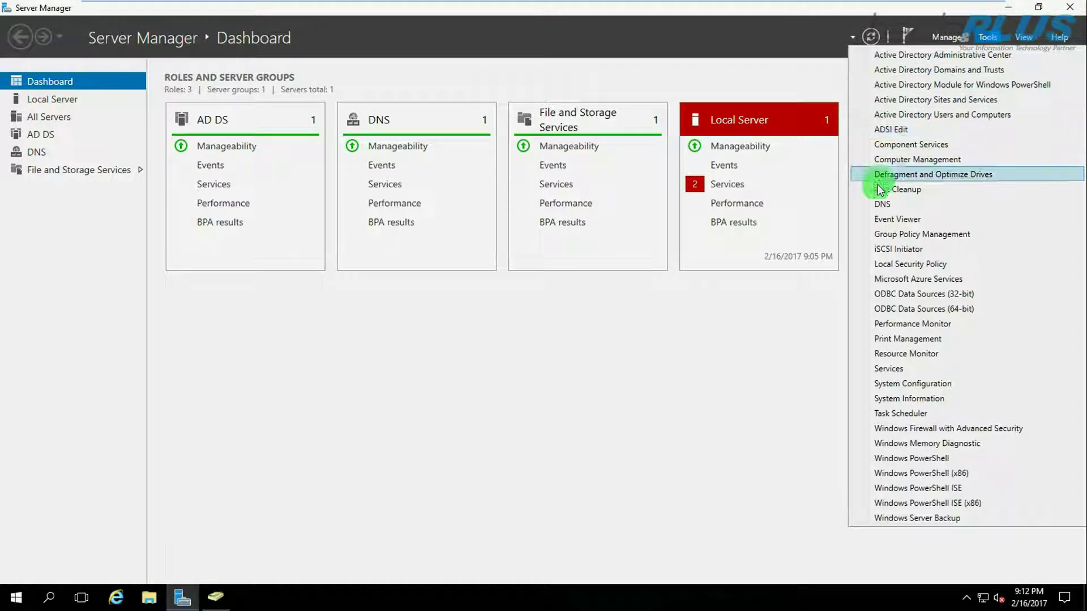
click(881, 205)
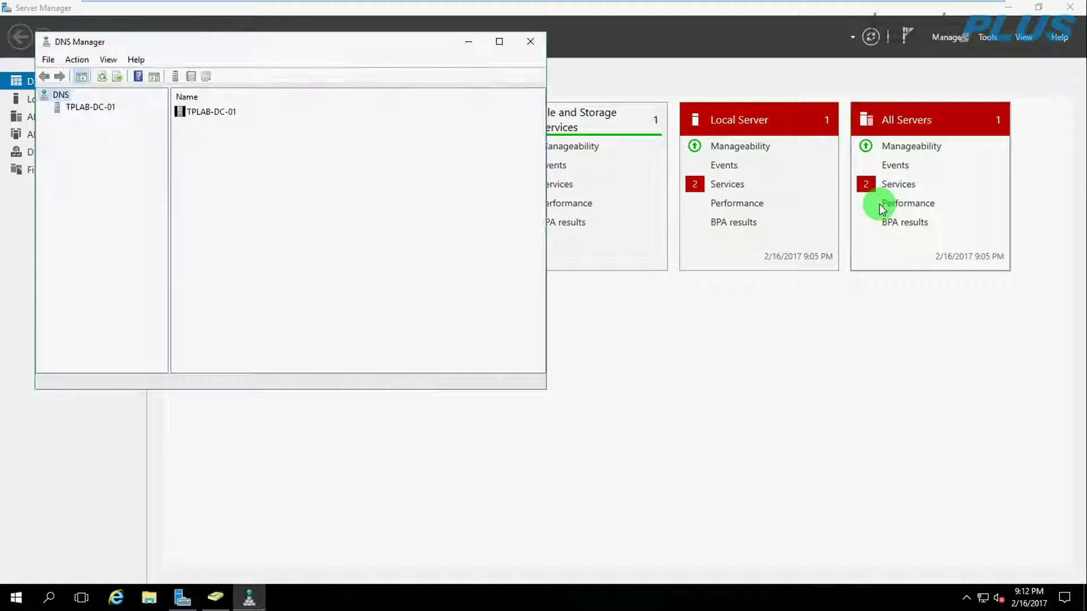
double_click(276, 40)
Review tplab.com forward zone records and the empty reverse lookup zones, then return to Server Manager.
click(42, 70)
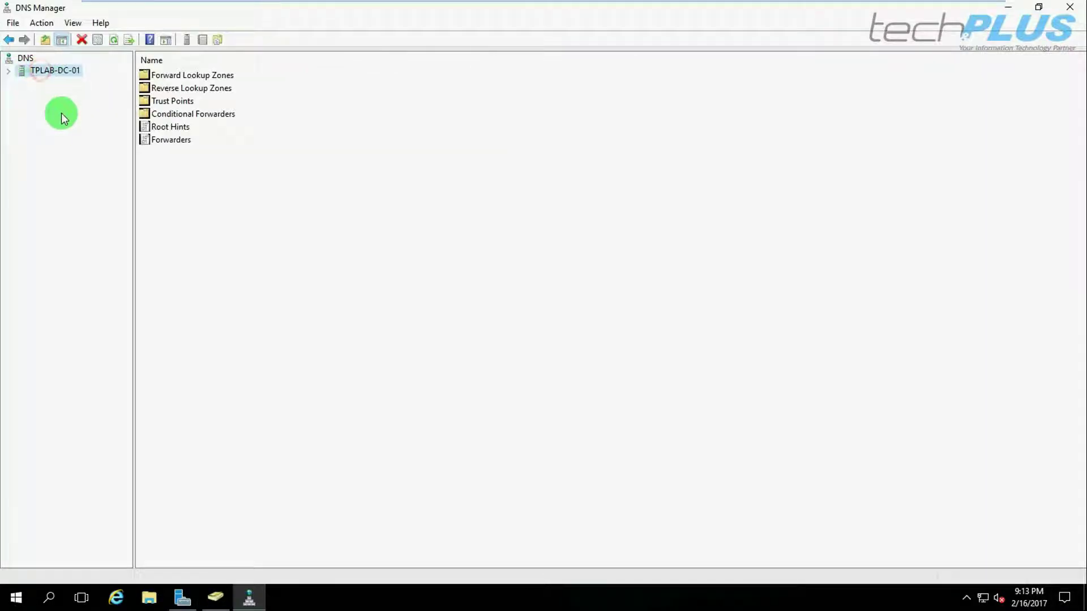
click(8, 71)
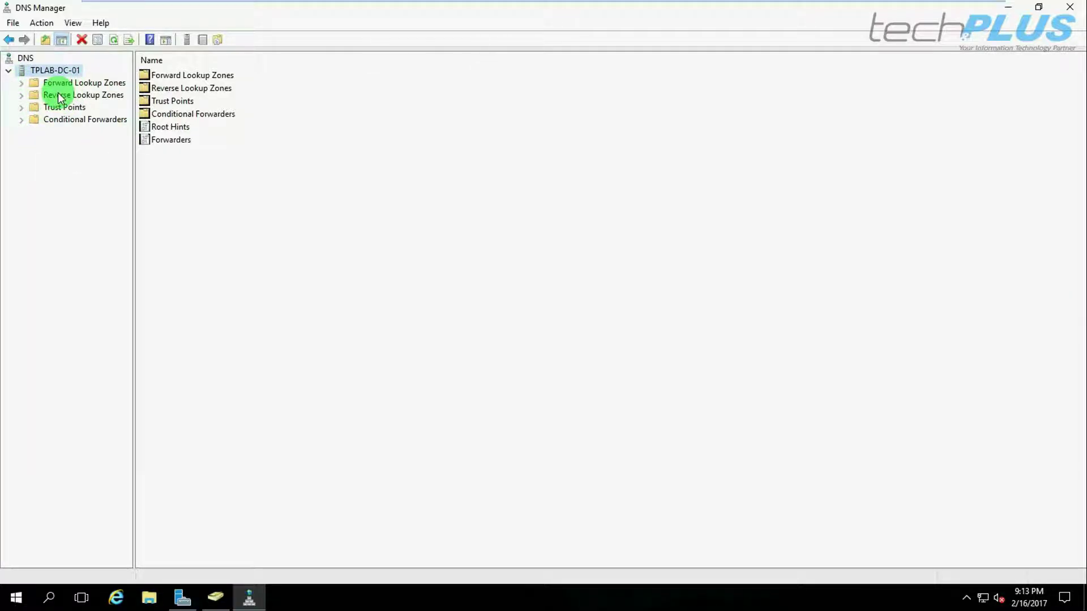
click(22, 83)
click(66, 107)
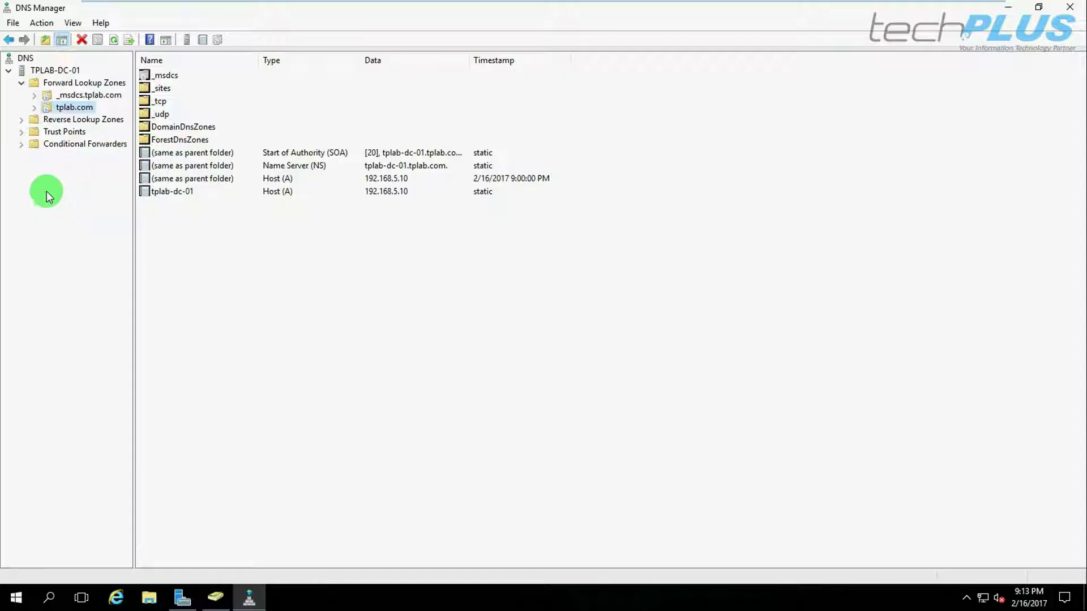
click(22, 121)
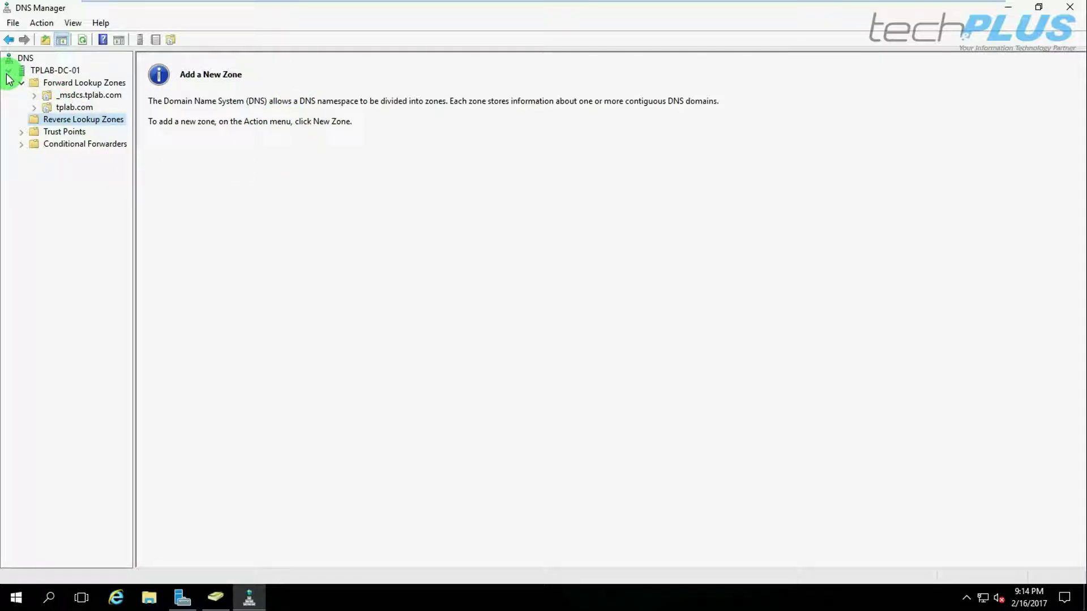
click(182, 597)
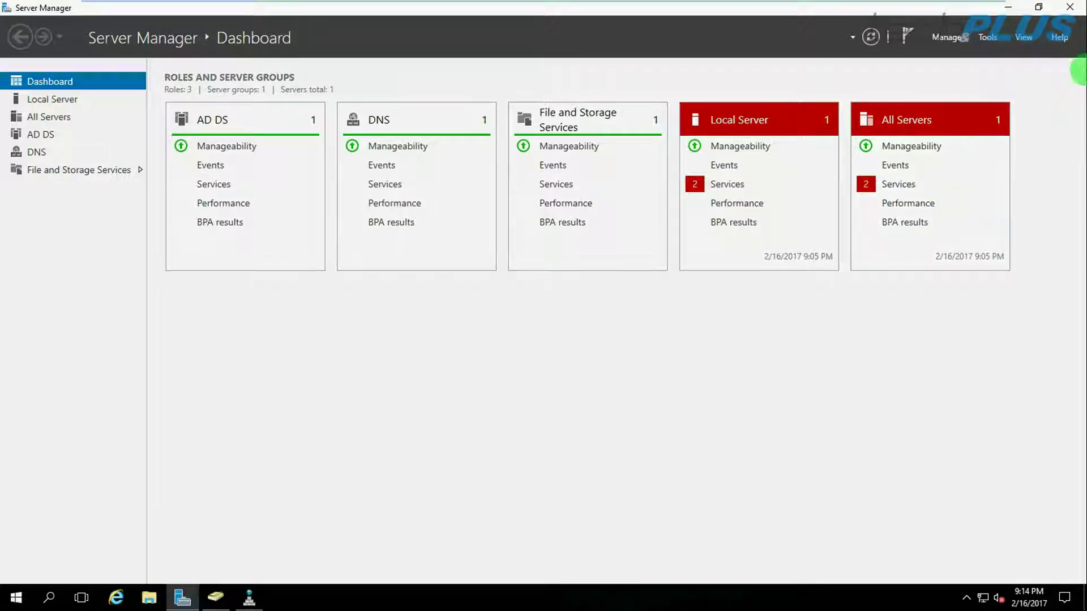
click(990, 40)
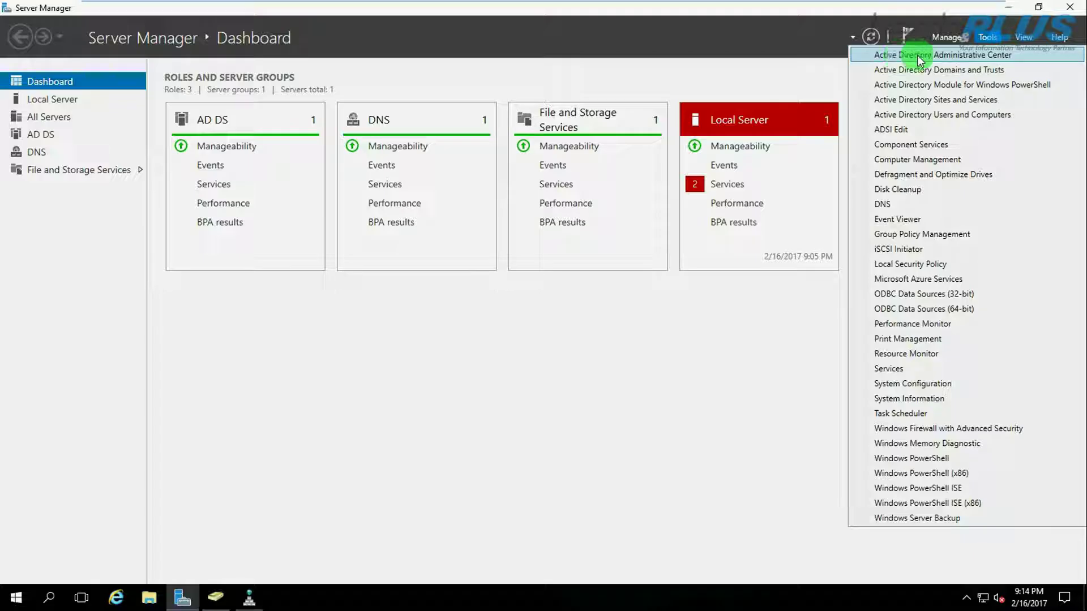
Launch Active Directory Administrative Center from Server Manager's Tools menu.
click(940, 55)
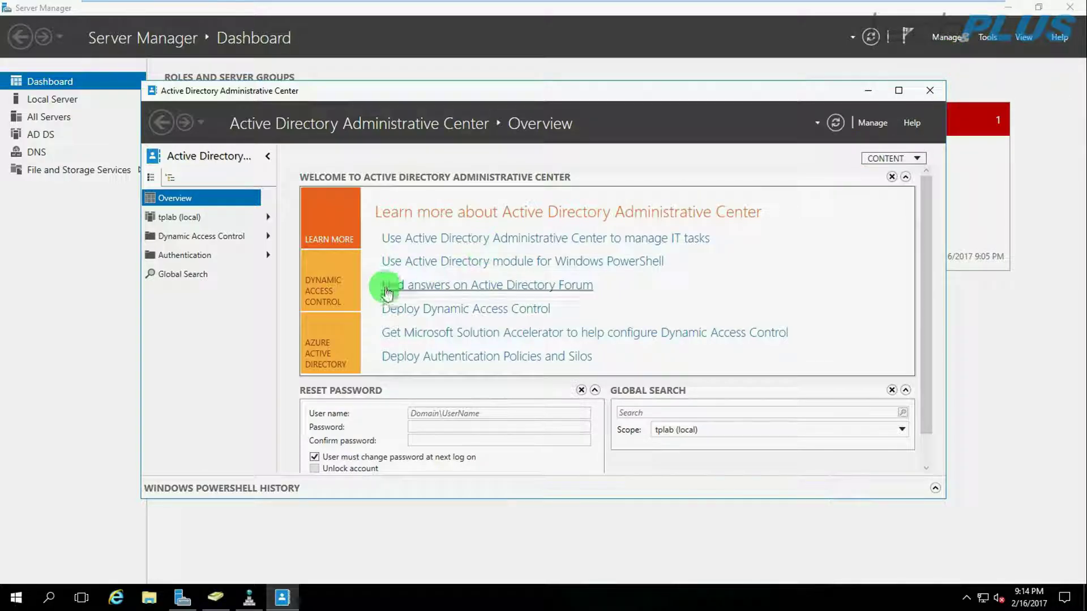
Maximize ADAC on tplab (local), minimize Users and Computers, select TPLAB and widen the Type column.
click(176, 219)
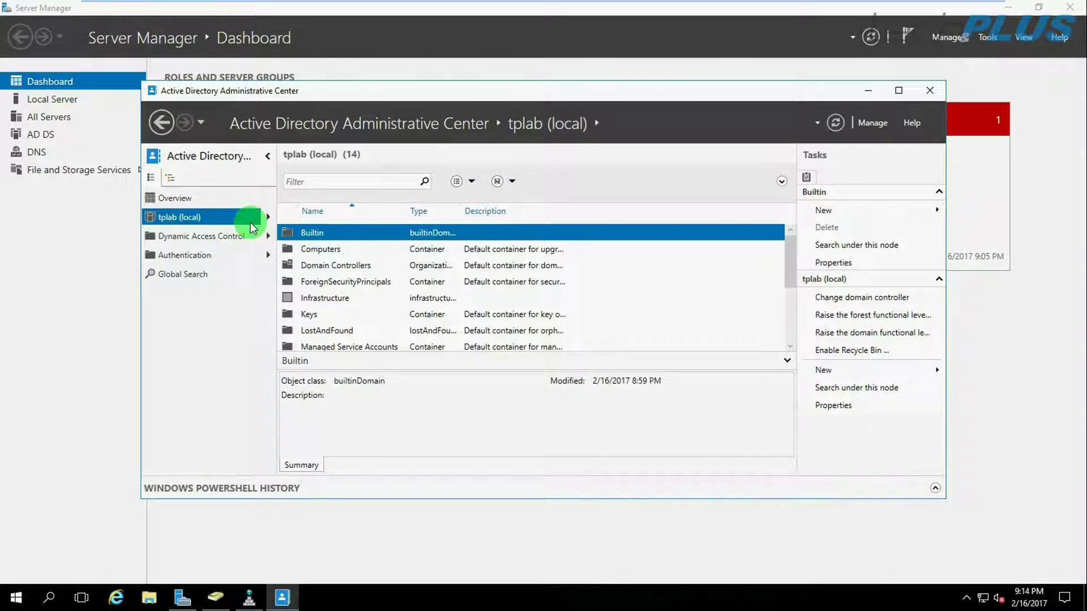
click(898, 90)
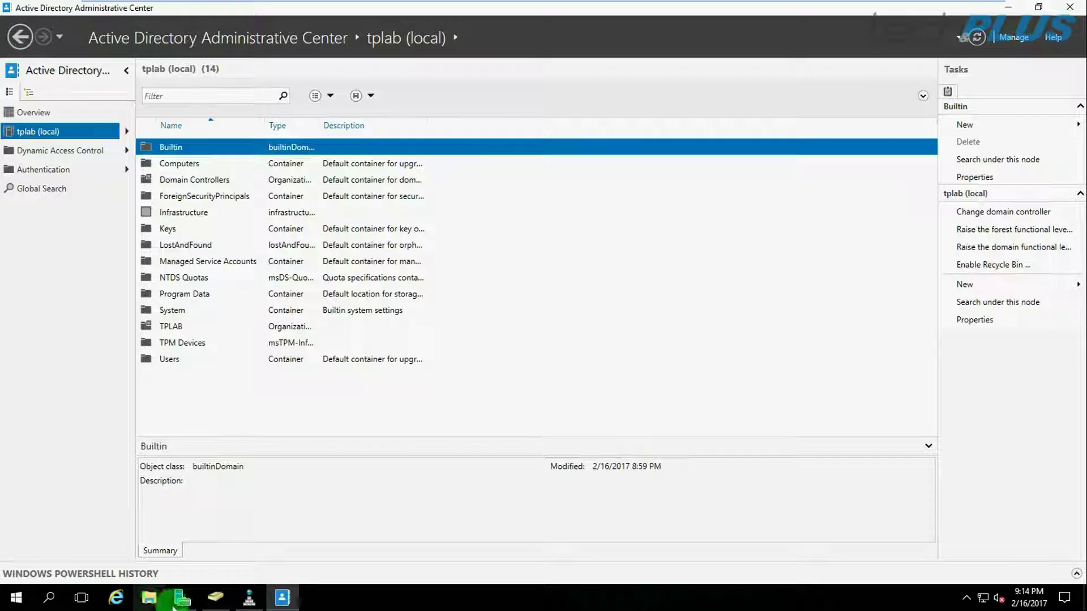
mouse_move(229, 605)
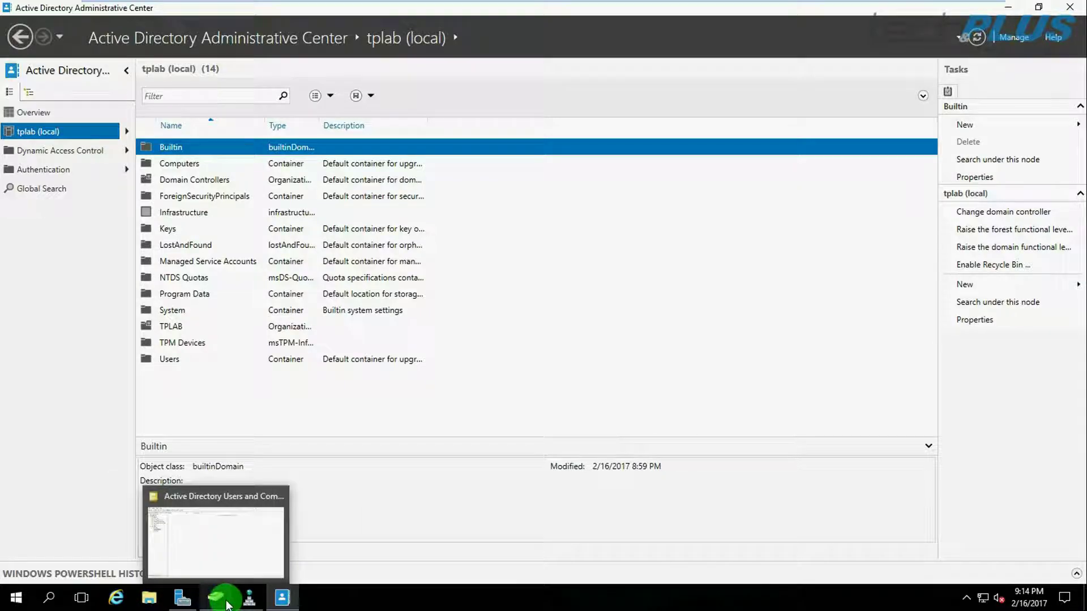
click(224, 604)
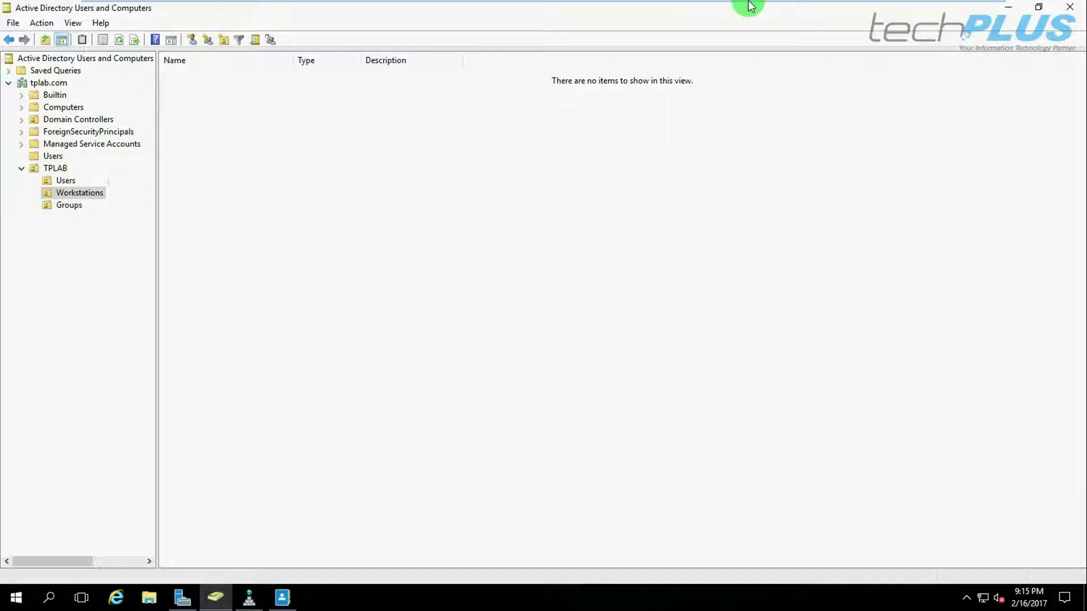
click(1010, 10)
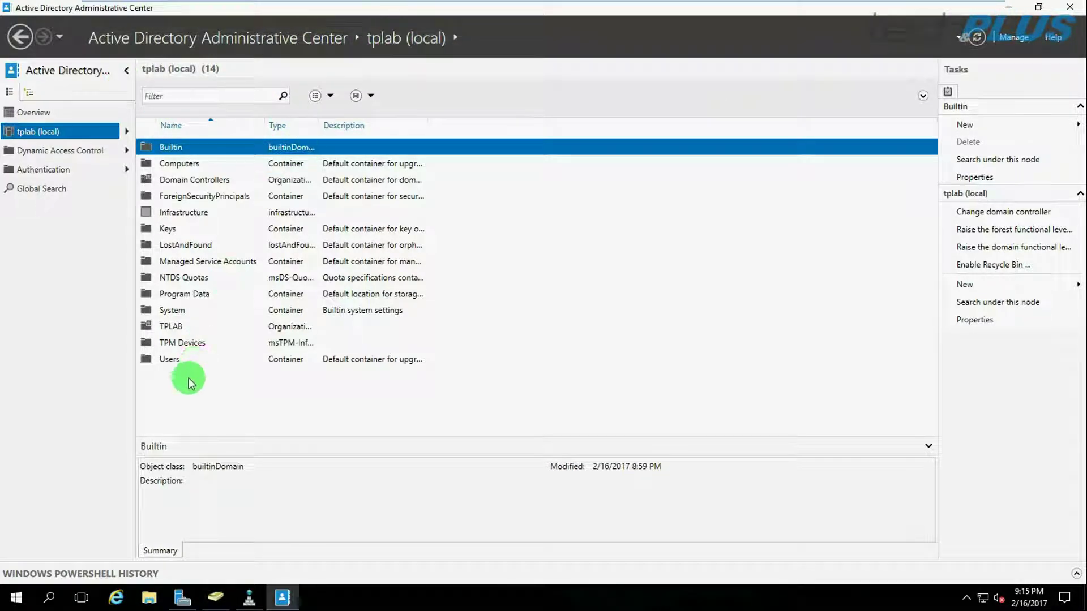
click(169, 327)
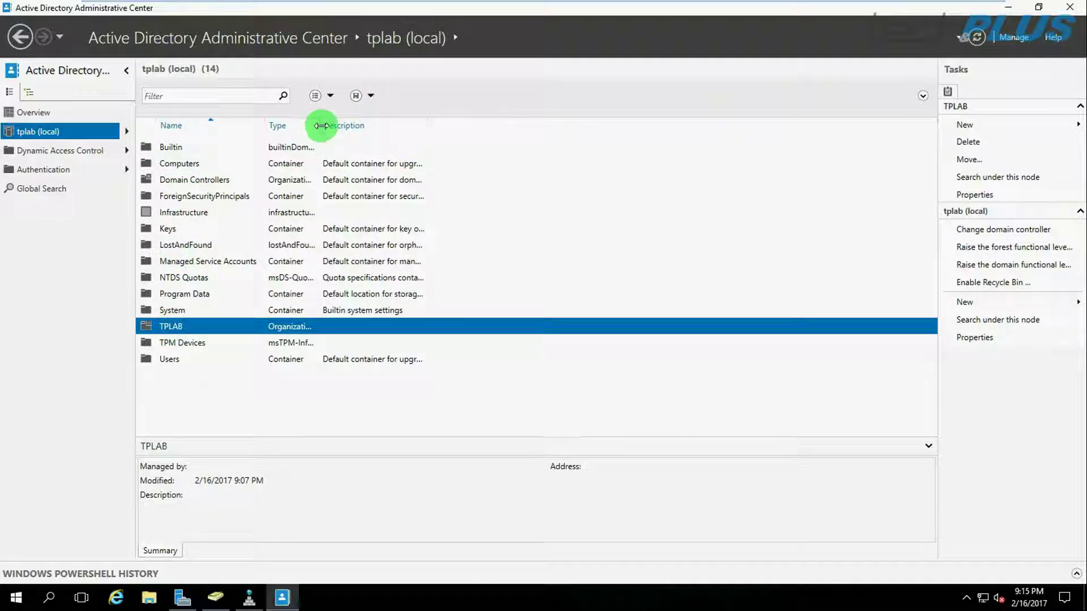
drag(318, 125, 436, 125)
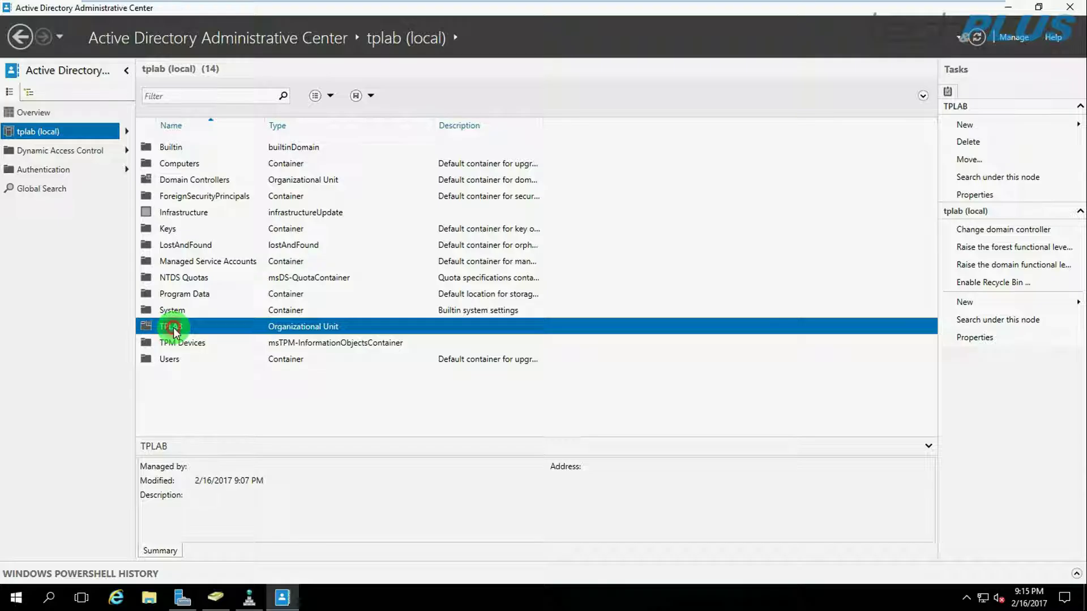
Open the TPLAB OU, dismiss the New submenu, close Users and Computers, and select the Users OU.
double_click(173, 327)
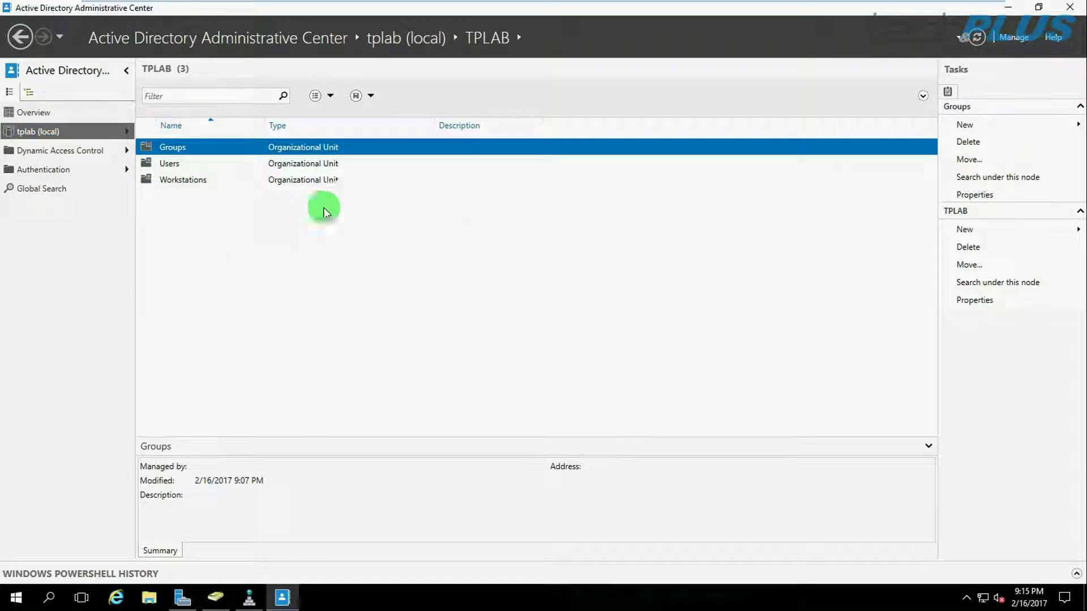
mouse_move(982, 124)
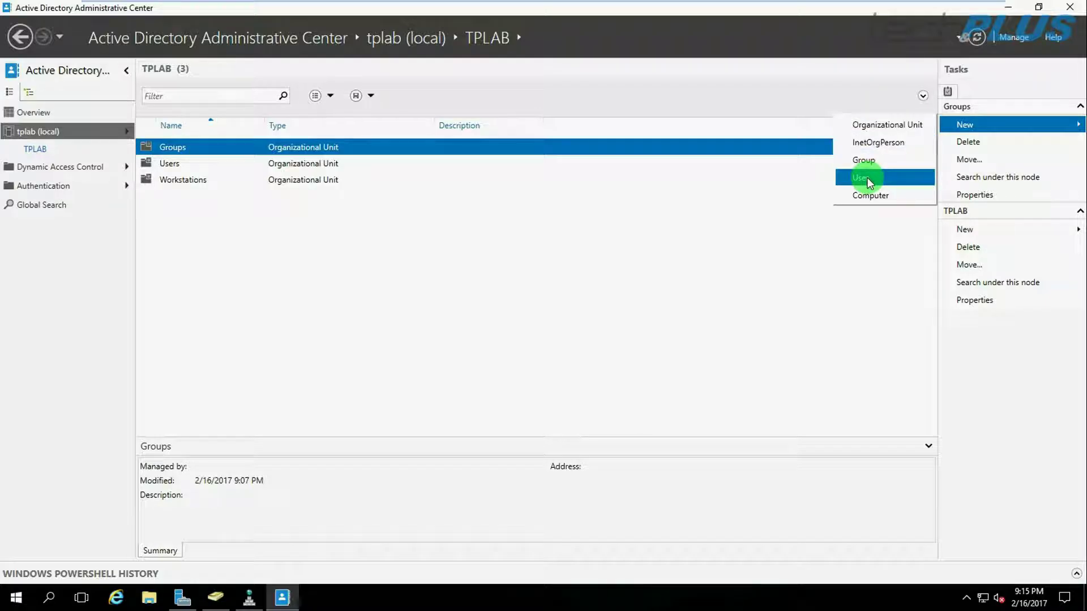
click(501, 193)
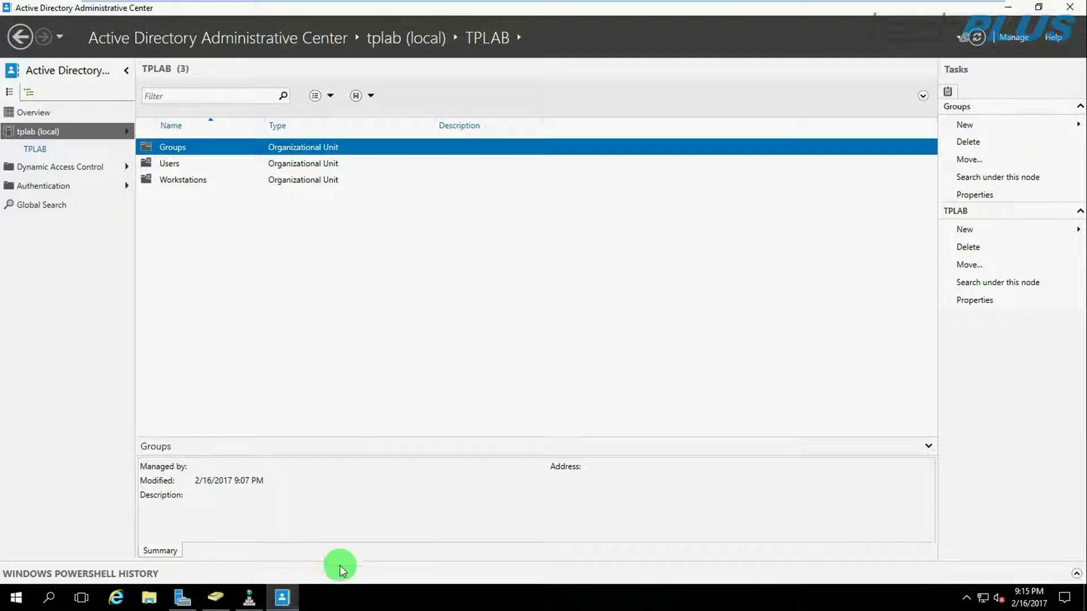
click(215, 597)
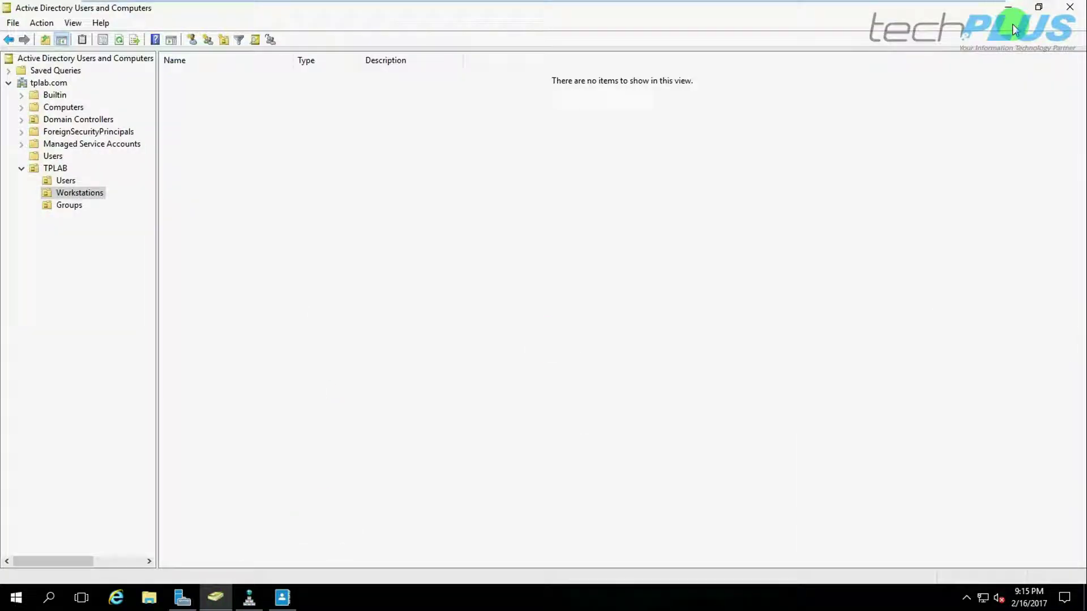
click(1070, 7)
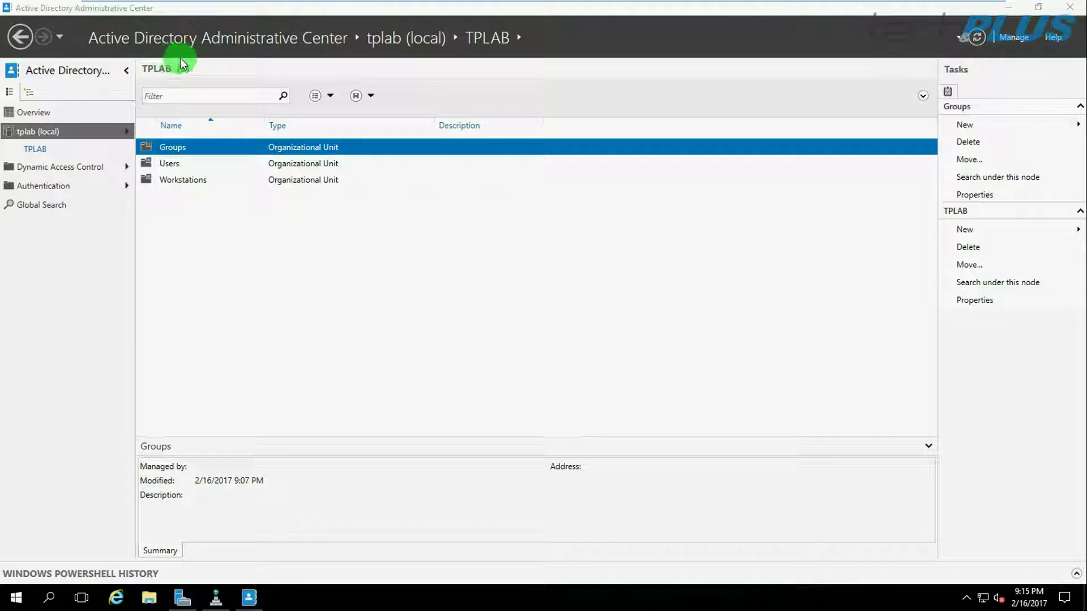
click(169, 168)
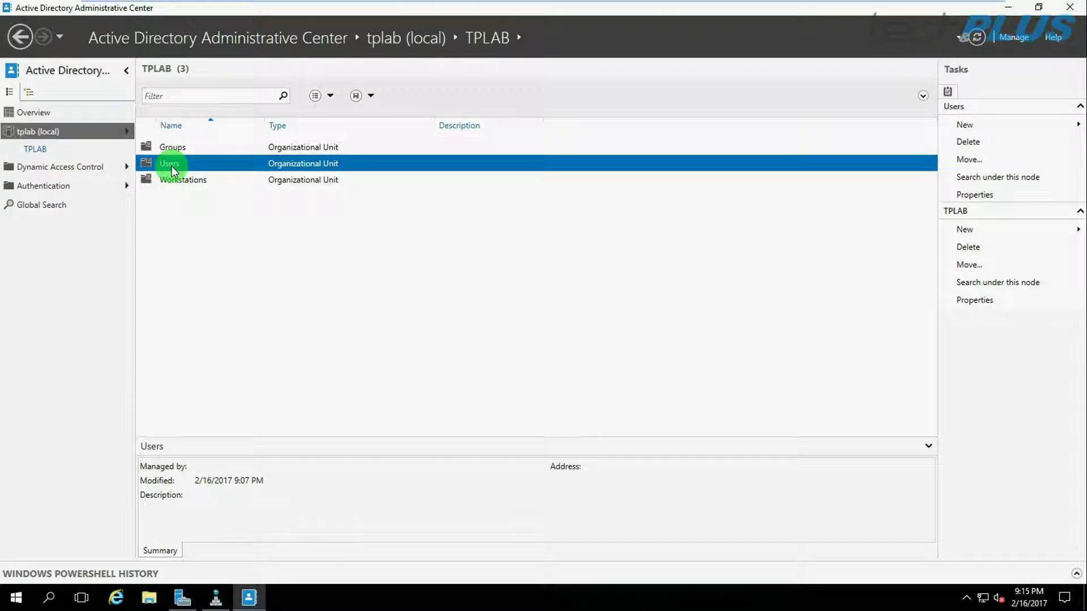
double_click(171, 167)
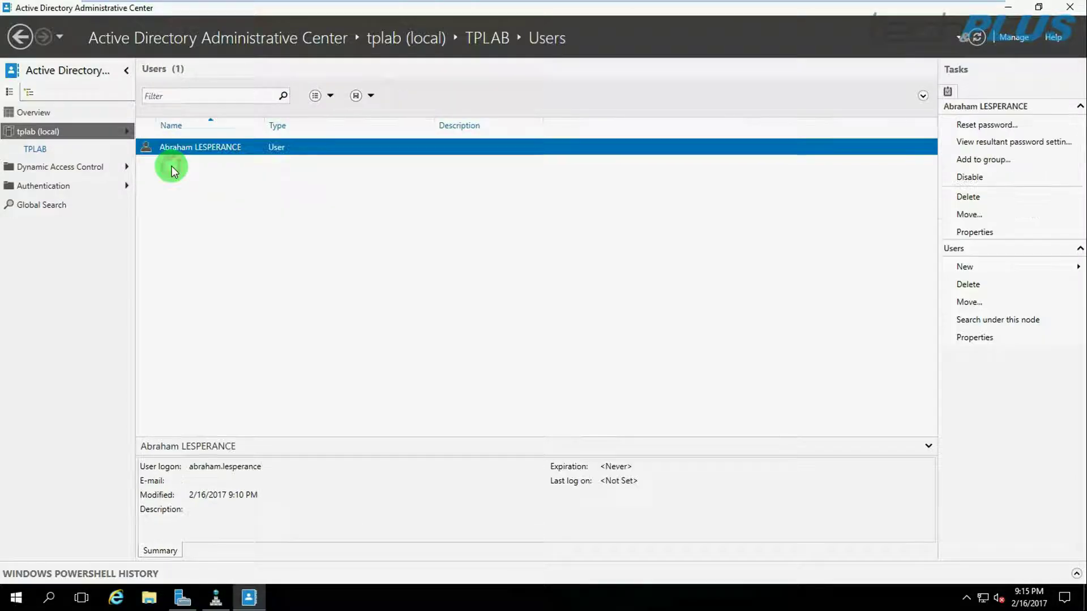
double_click(205, 148)
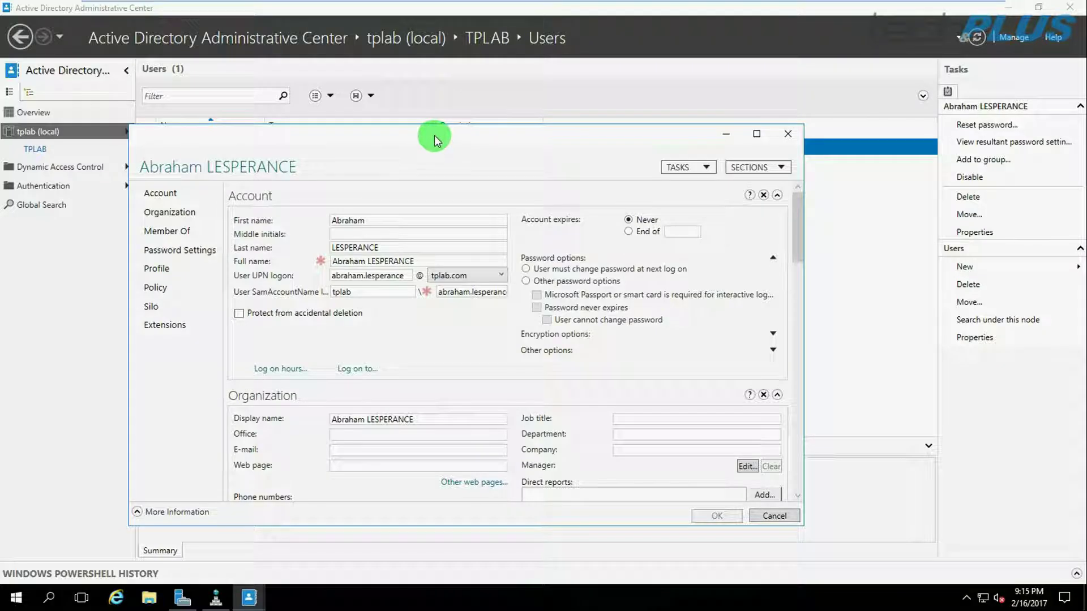
drag(479, 106, 476, 90)
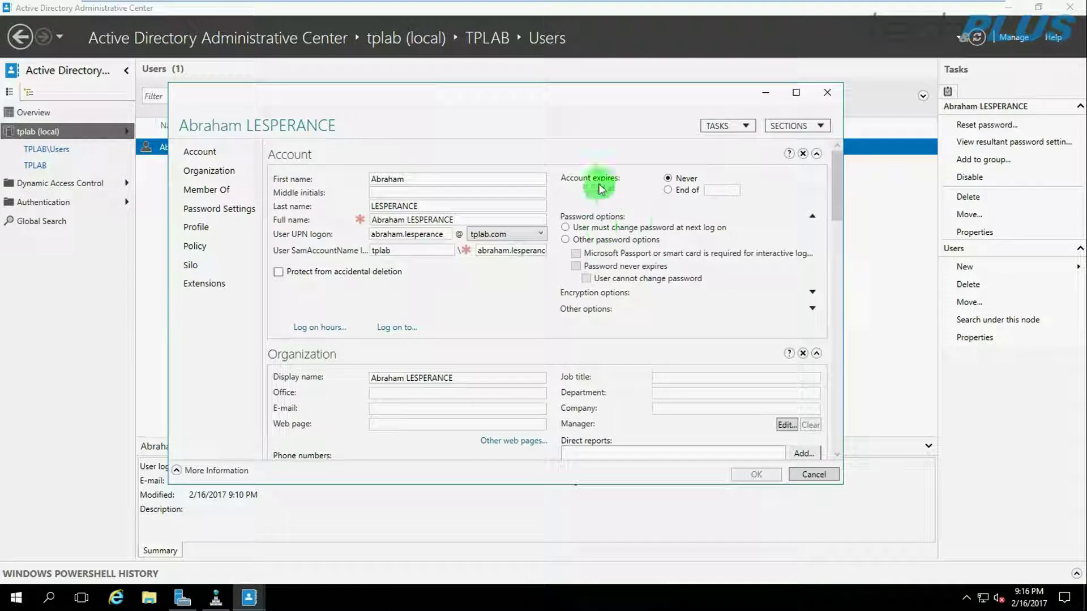
scroll(394, 216, down, 1)
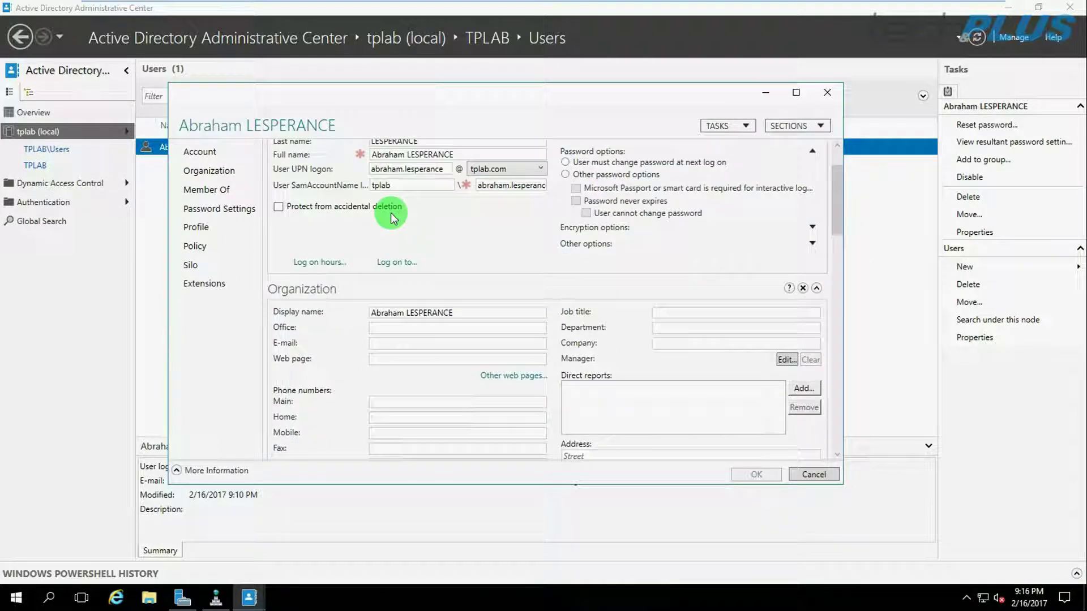
scroll(394, 216, down, 1)
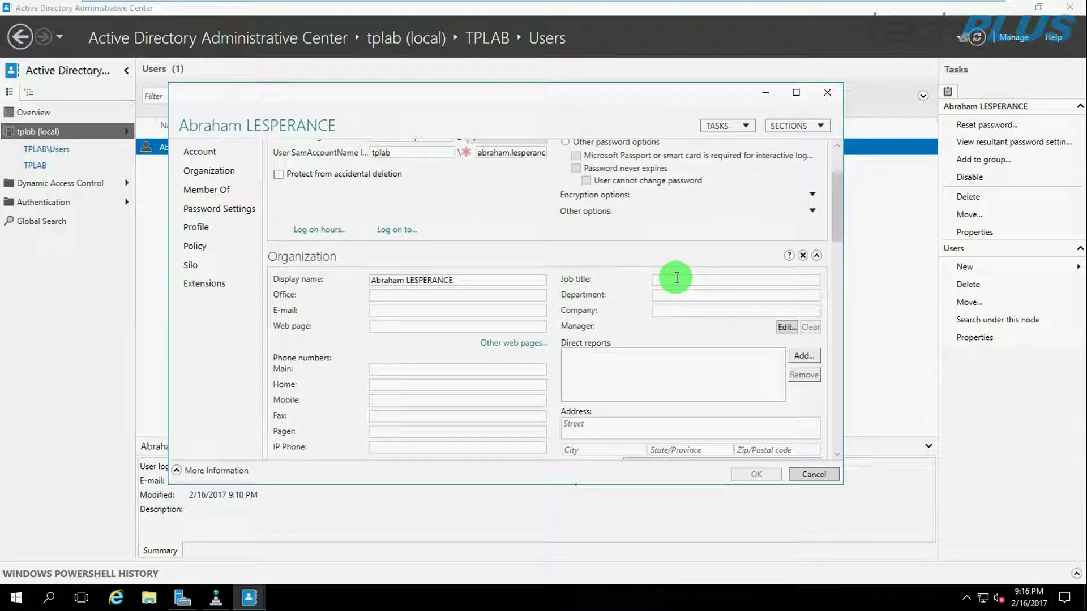
click(664, 310)
scroll(664, 310, down, 1)
click(395, 262)
click(375, 278)
click(383, 293)
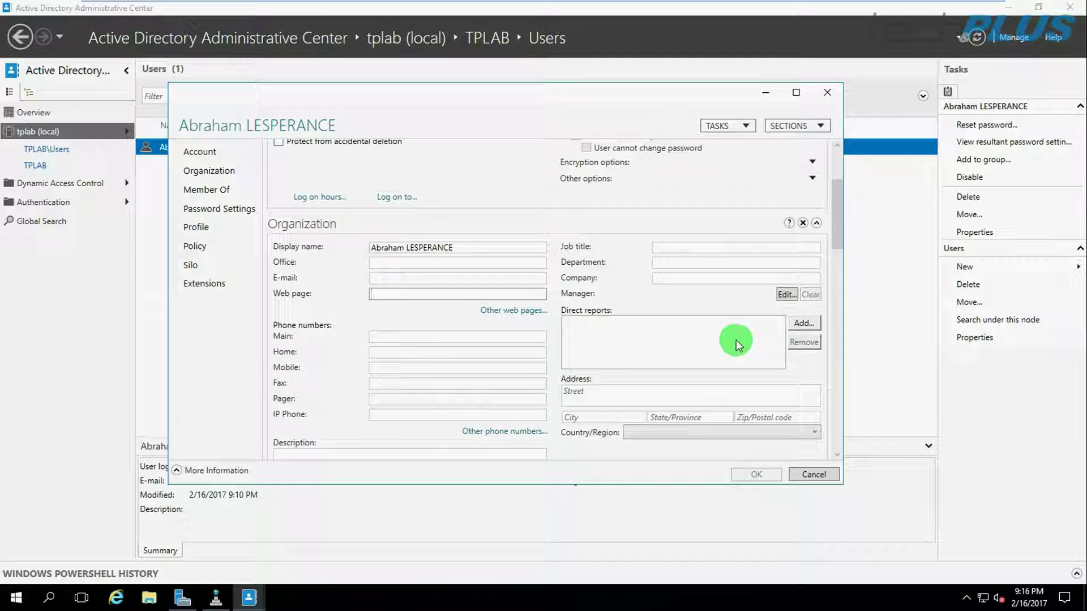
drag(837, 206, 834, 275)
drag(379, 244, 441, 244)
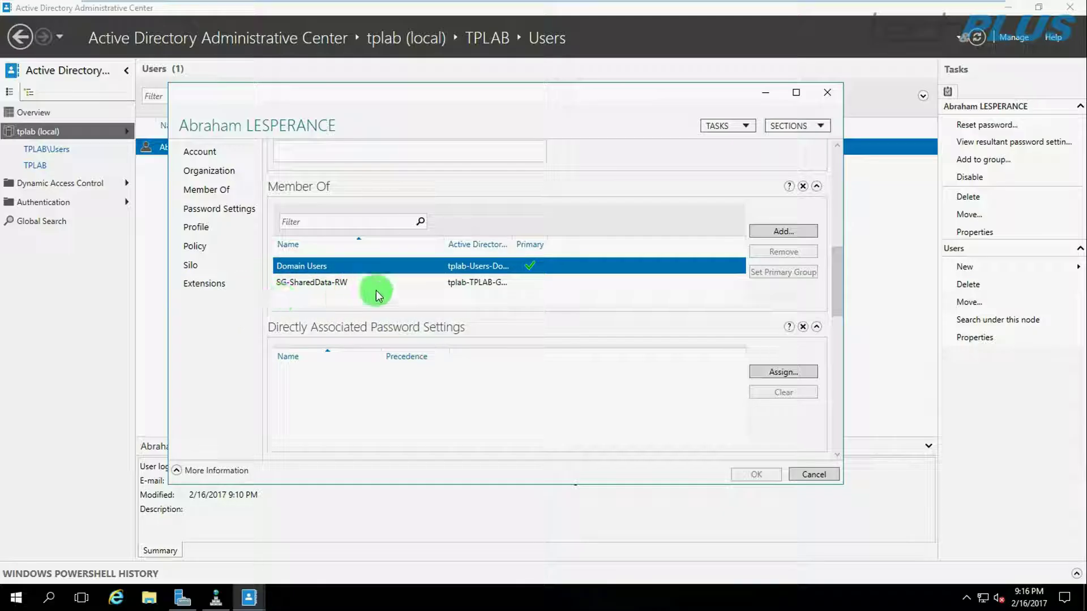
mouse_move(839, 260)
mouse_down()
mouse_move(839, 340)
mouse_move(848, 257)
mouse_up()
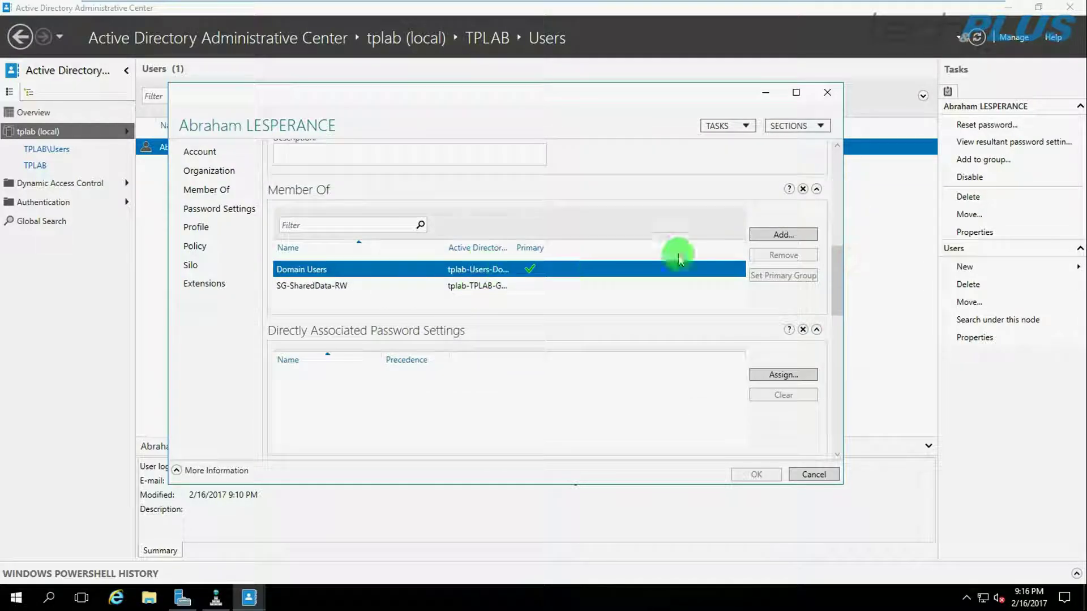
click(776, 234)
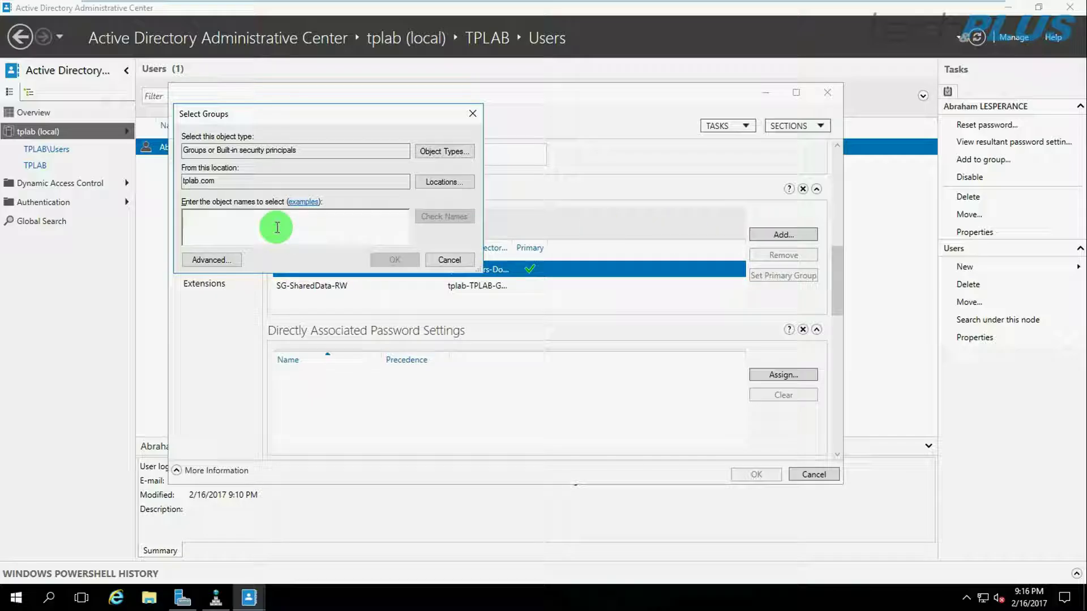
click(446, 256)
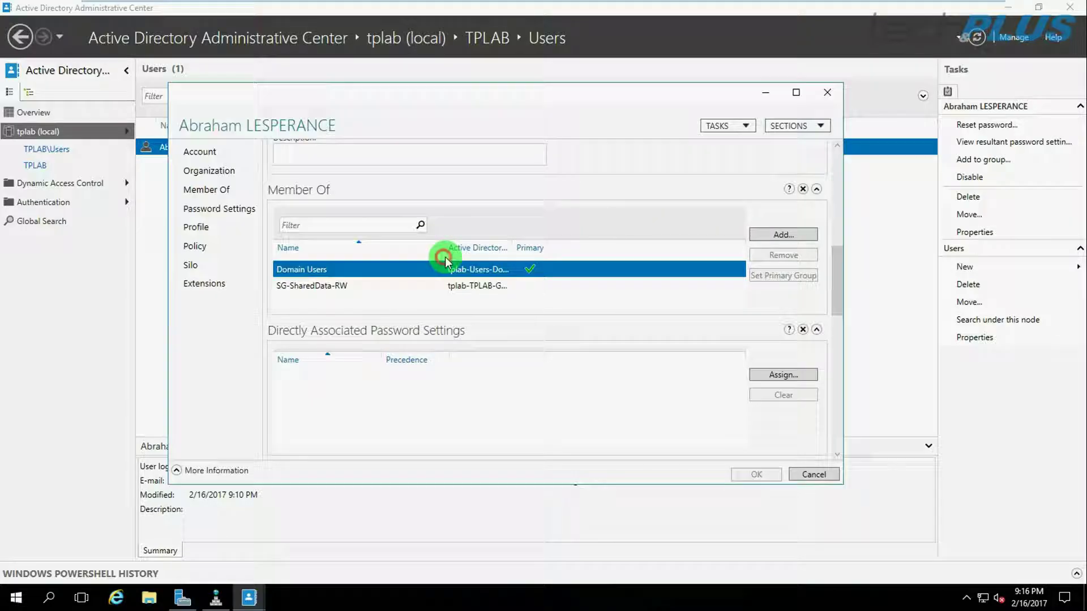
scroll(542, 315, down, 2)
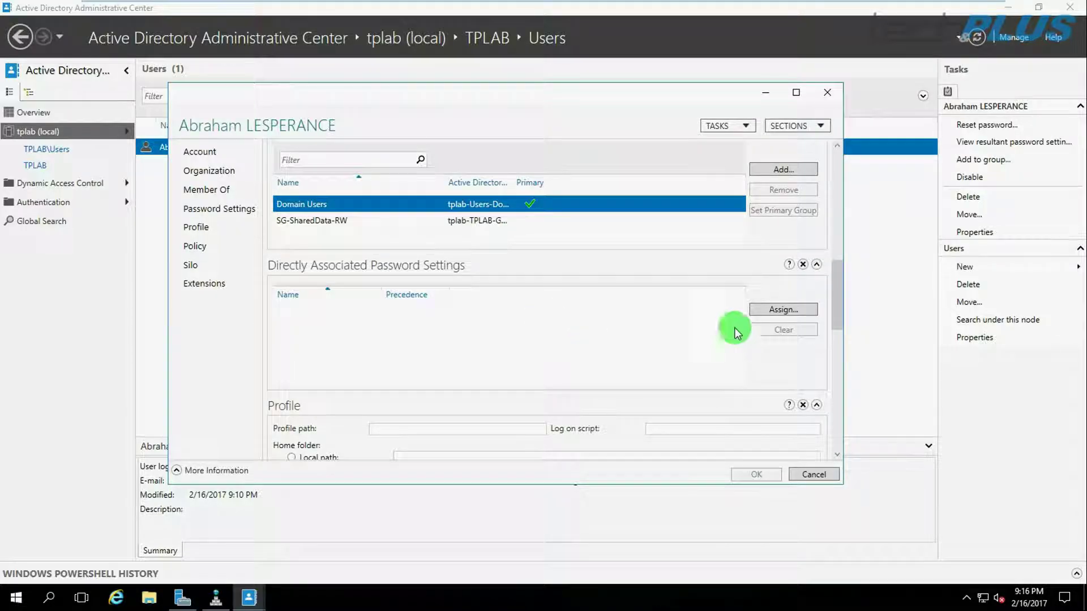
drag(837, 279, 847, 163)
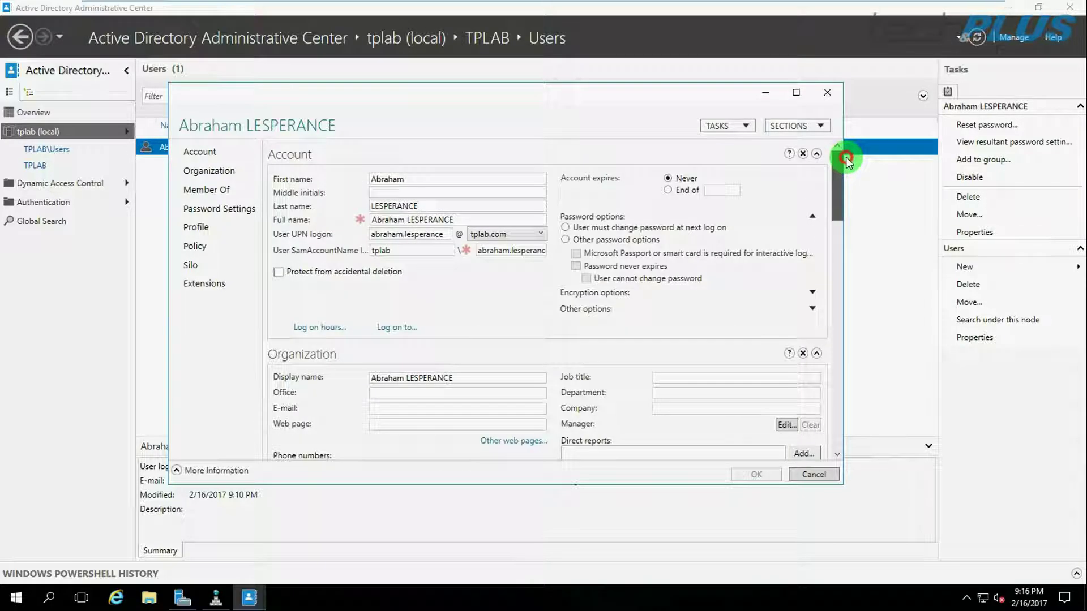
click(827, 92)
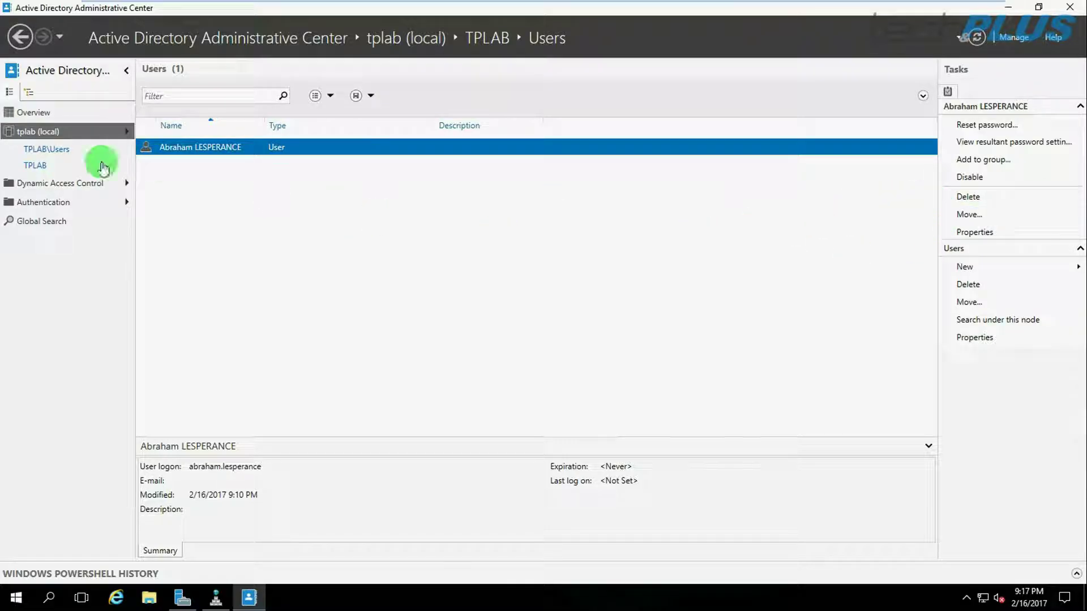
Return to the tplab (local) domain root in the navigation pane.
click(31, 132)
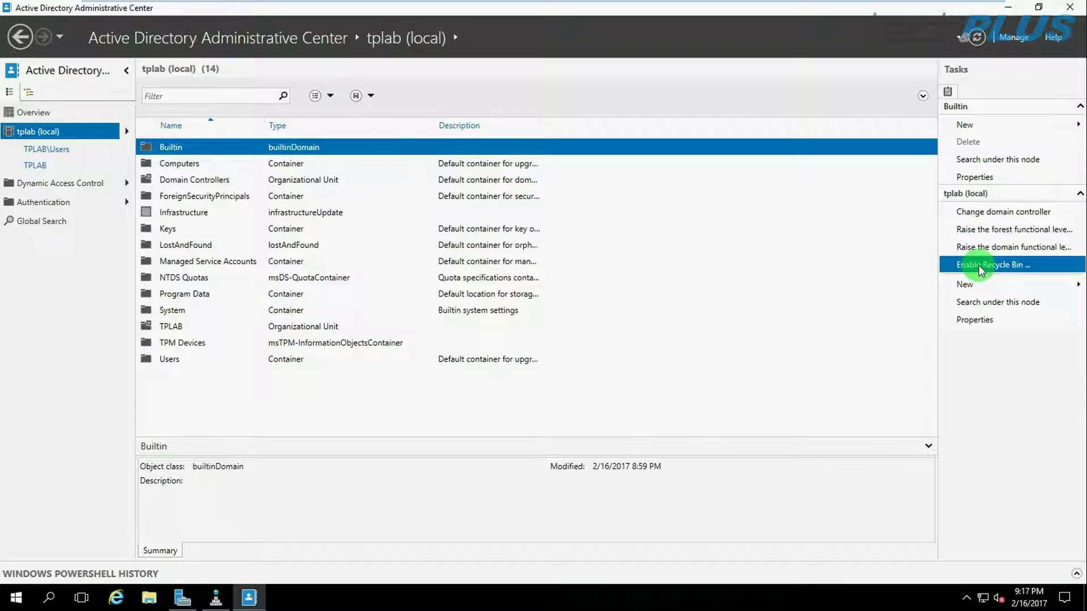
Enable the Active Directory Recycle Bin for the tplab forest, accepting the confirmation and refresh notice.
click(991, 267)
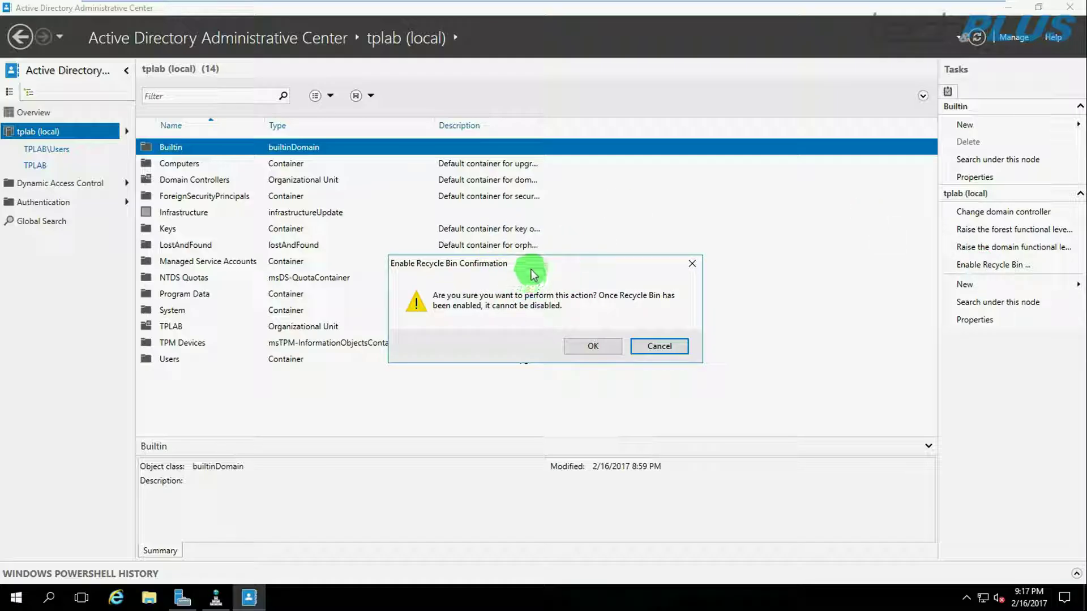
click(697, 182)
drag(697, 182, 697, 182)
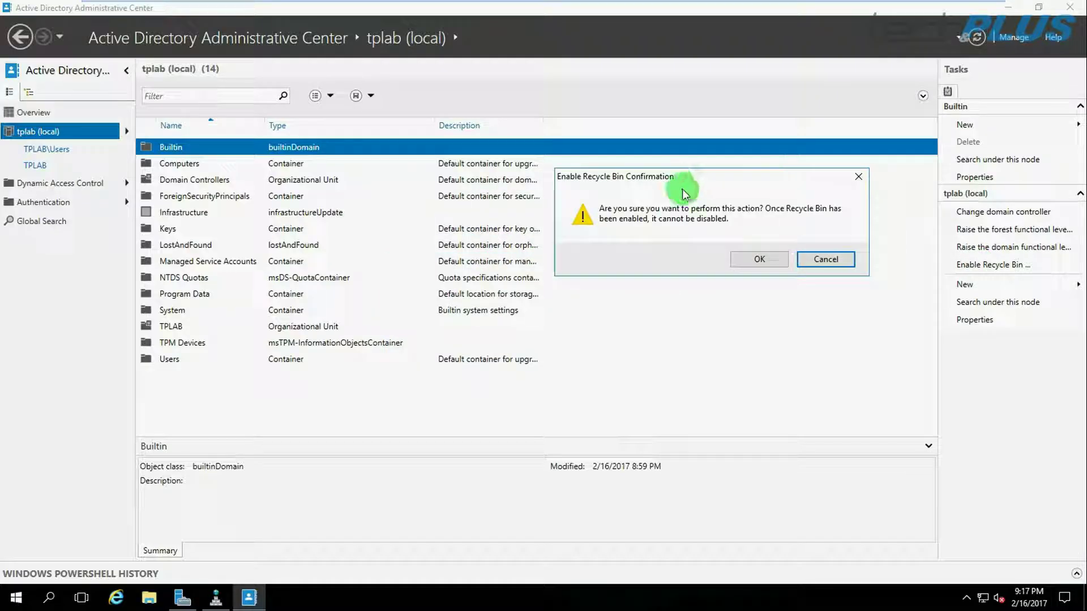
click(756, 259)
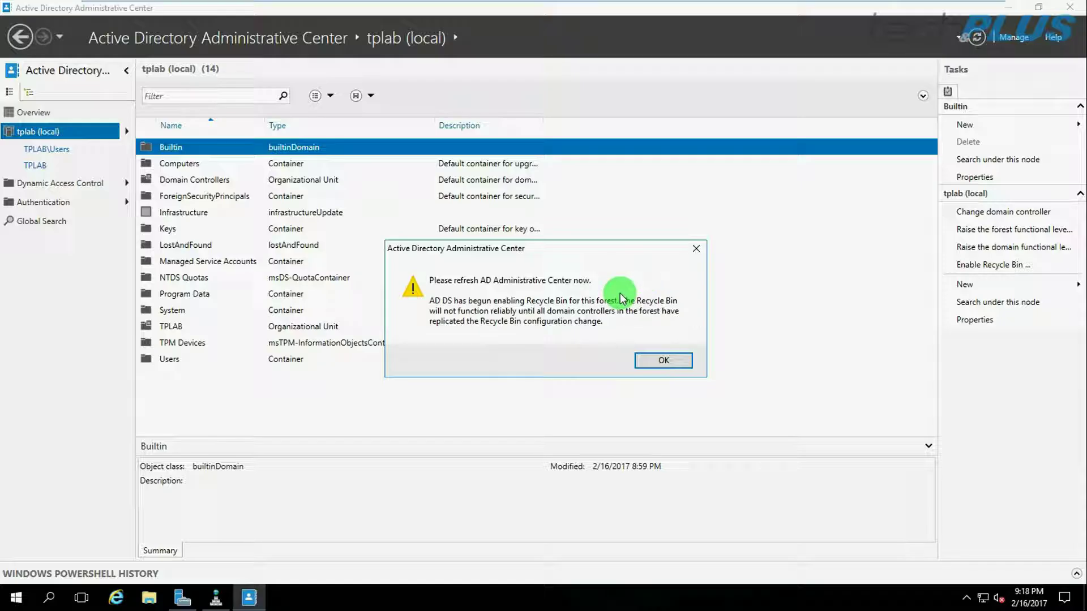
click(661, 361)
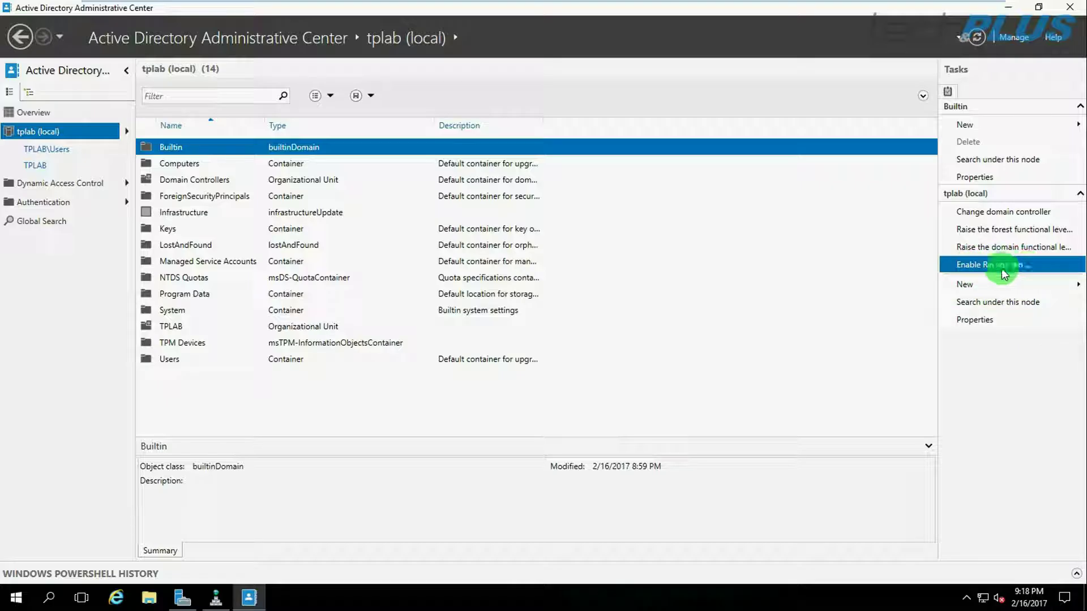
Refresh the tplab domain root so it lists 15 objects, including Deleted Objects.
click(977, 37)
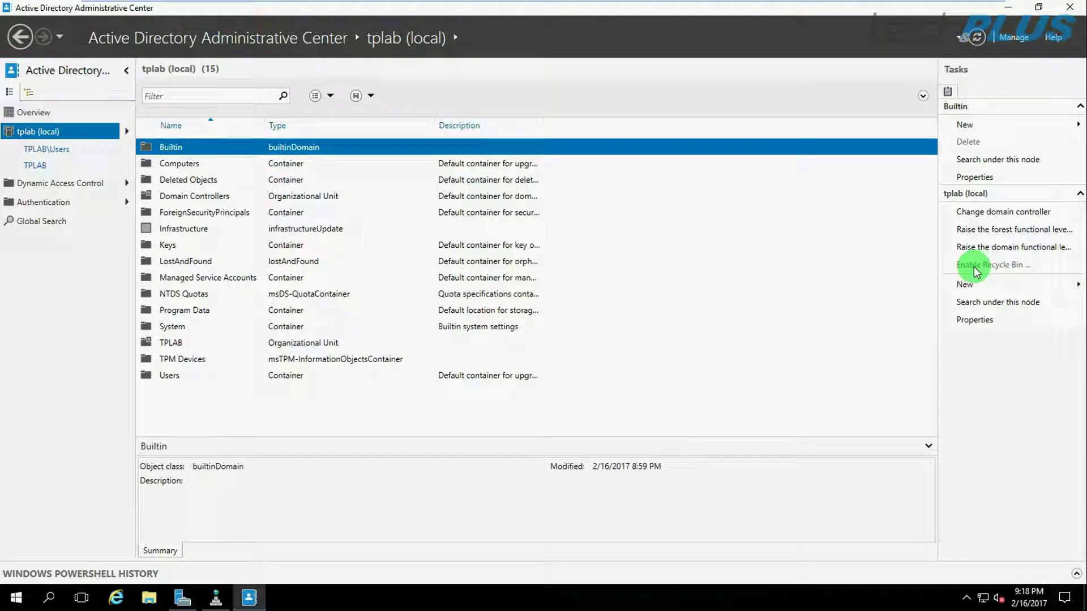
click(1005, 267)
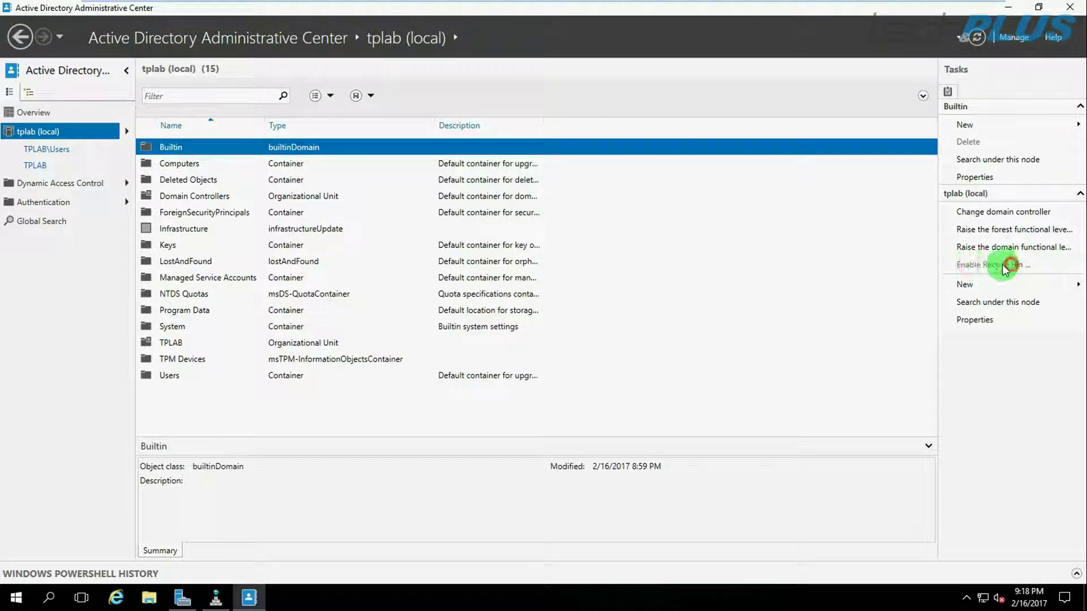
click(982, 266)
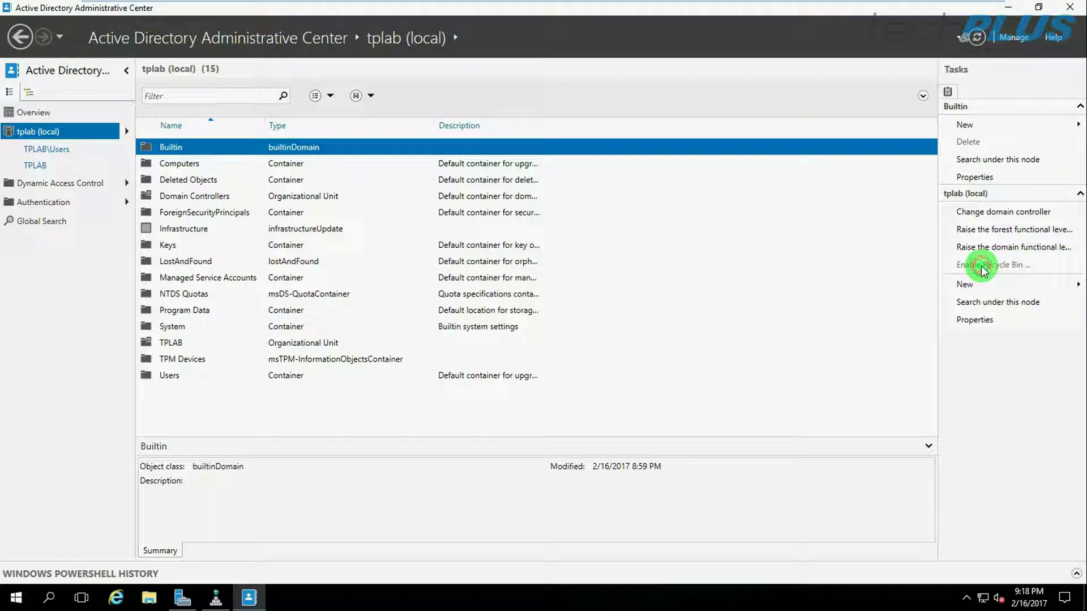